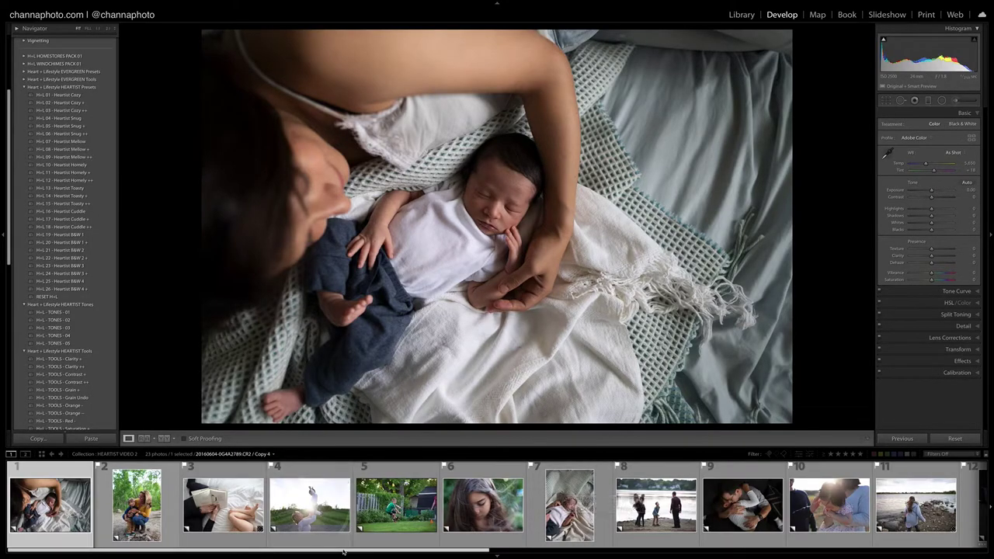
Browse the photos of the HEARTIST VIDEO 2 collection and review the available H+L adjustment brush effects.
{"action": "left_click_drag", "start_coordinate": [345, 552], "coordinate": [780, 538]}
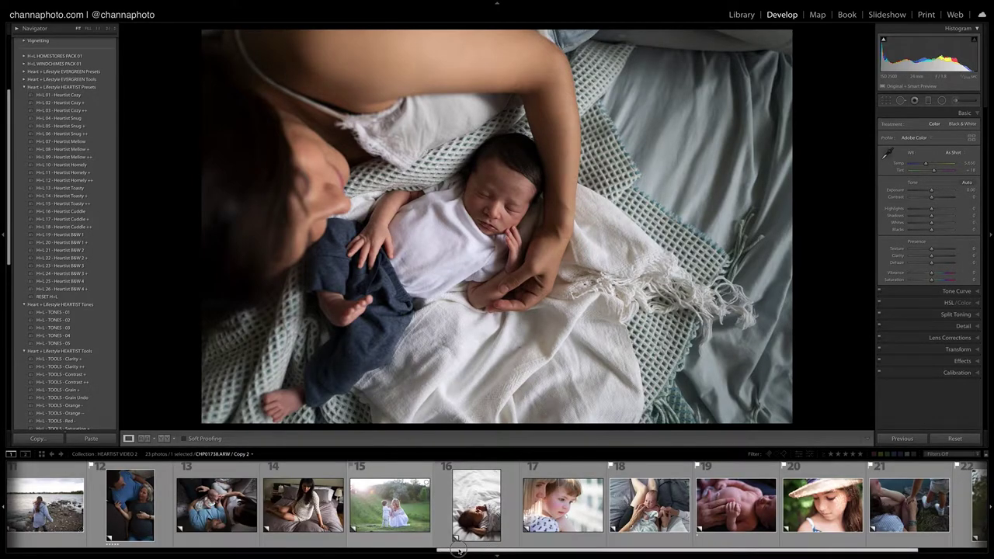
{"action": "key", "text": "Home"}
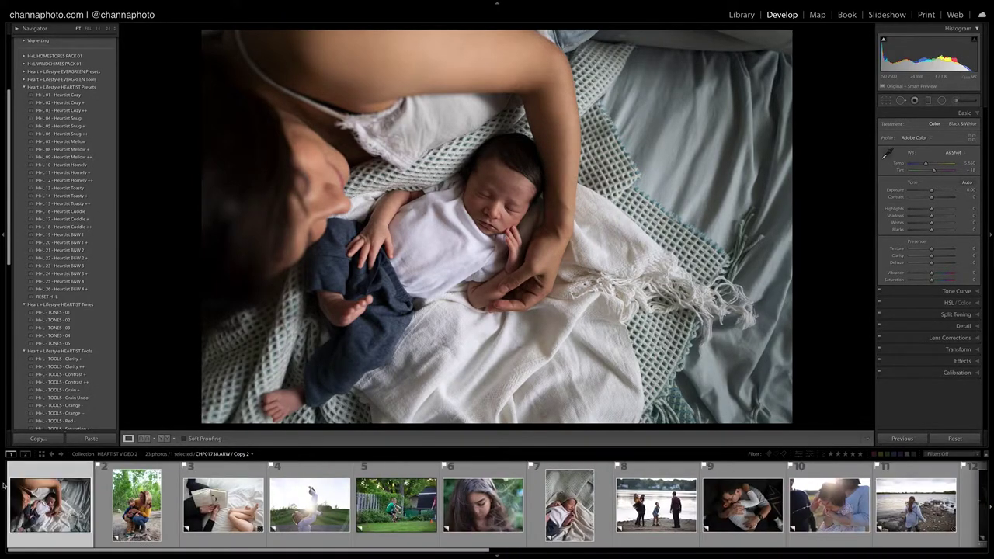
{"action": "left_click", "coordinate": [956, 101]}
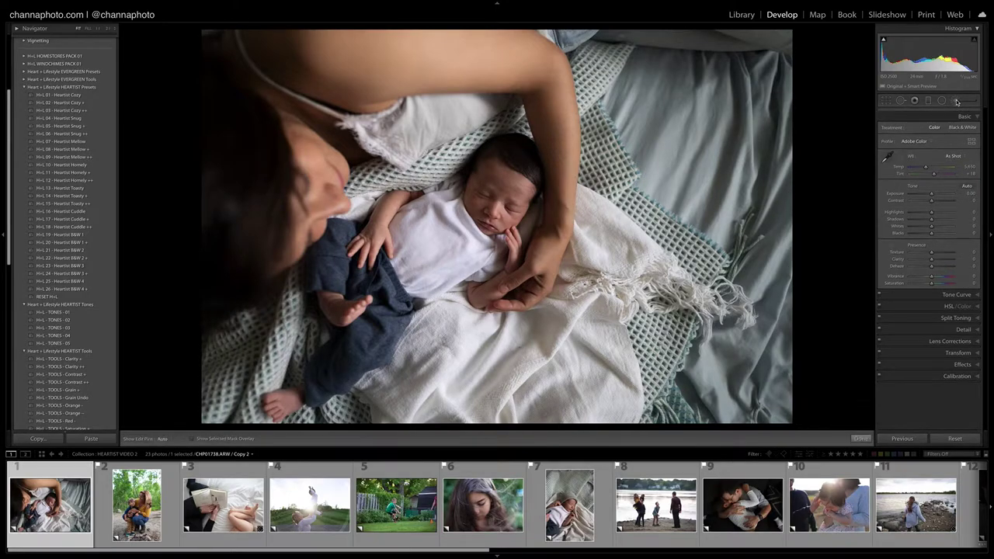
{"action": "left_click", "coordinate": [948, 126]}
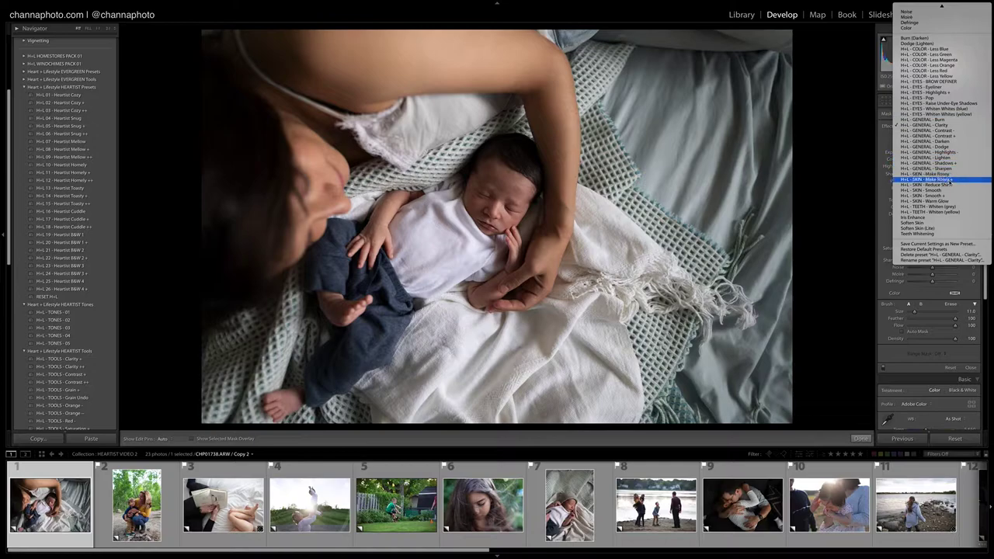
{"action": "left_click", "coordinate": [851, 186]}
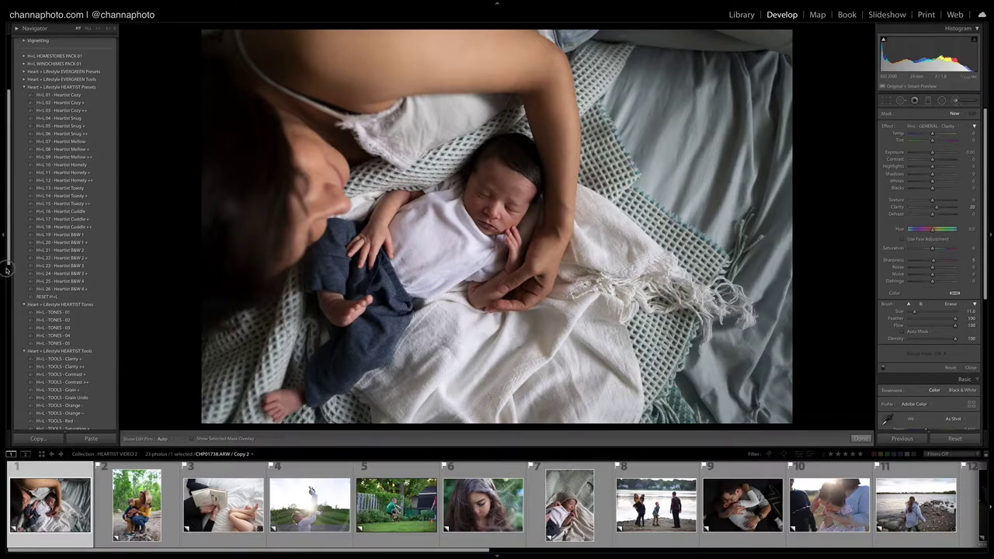
Apply the H+L 13 - Heartist Toasty preset to the first photo, with the sleeping newborn, and close the adjustment brush.
{"action": "left_click_drag", "start_coordinate": [10, 267], "coordinate": [10, 287]}
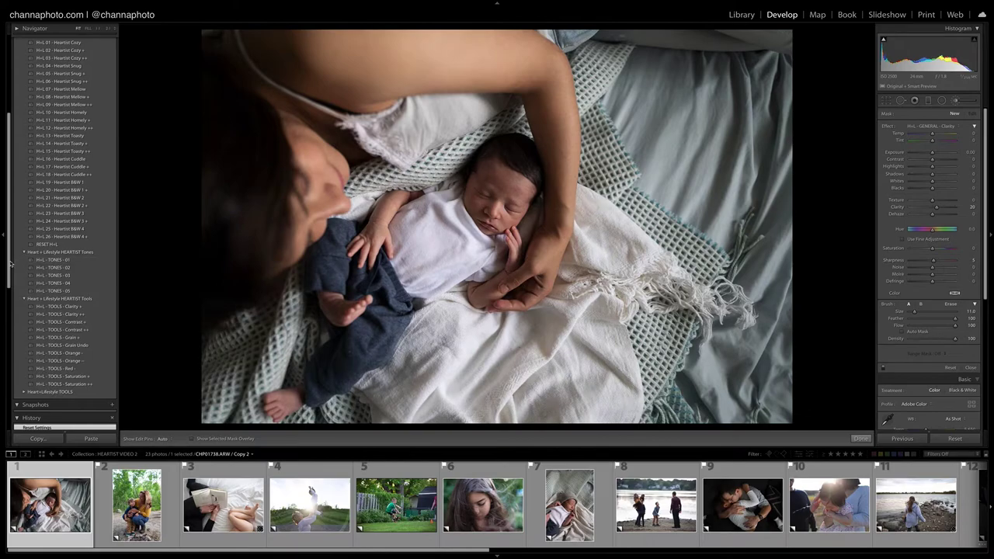
{"action": "left_click_drag", "start_coordinate": [10, 265], "coordinate": [10, 233]}
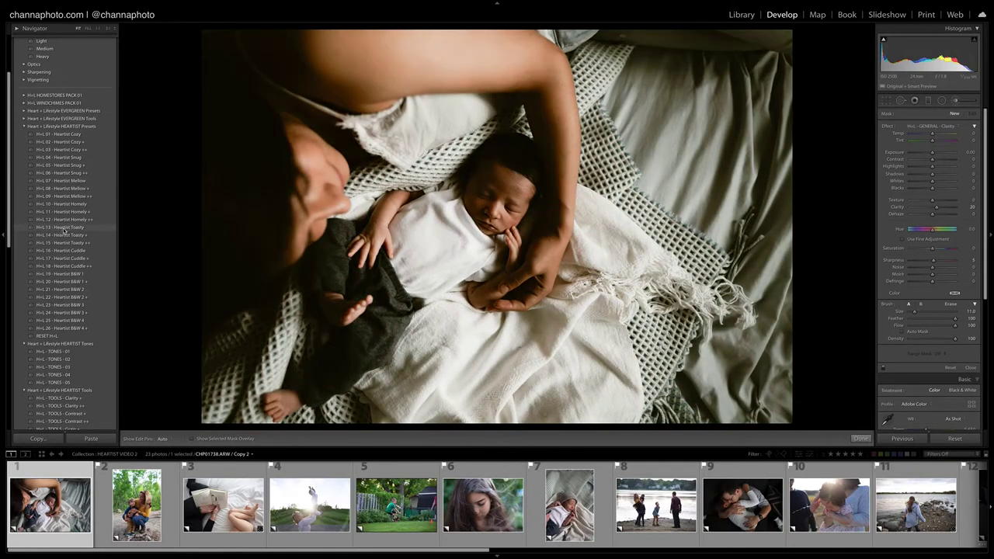
{"action": "left_click", "coordinate": [64, 229]}
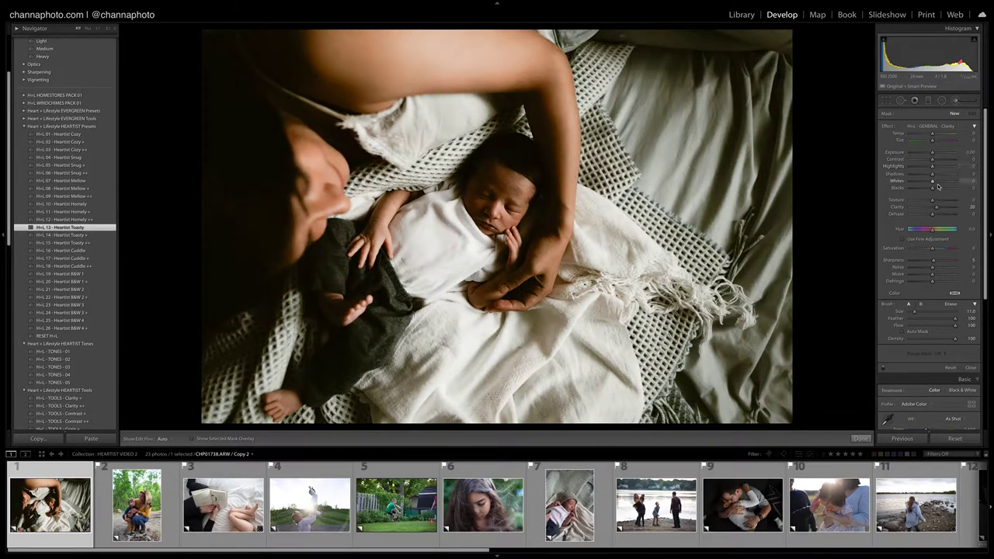
{"action": "left_click", "coordinate": [954, 100]}
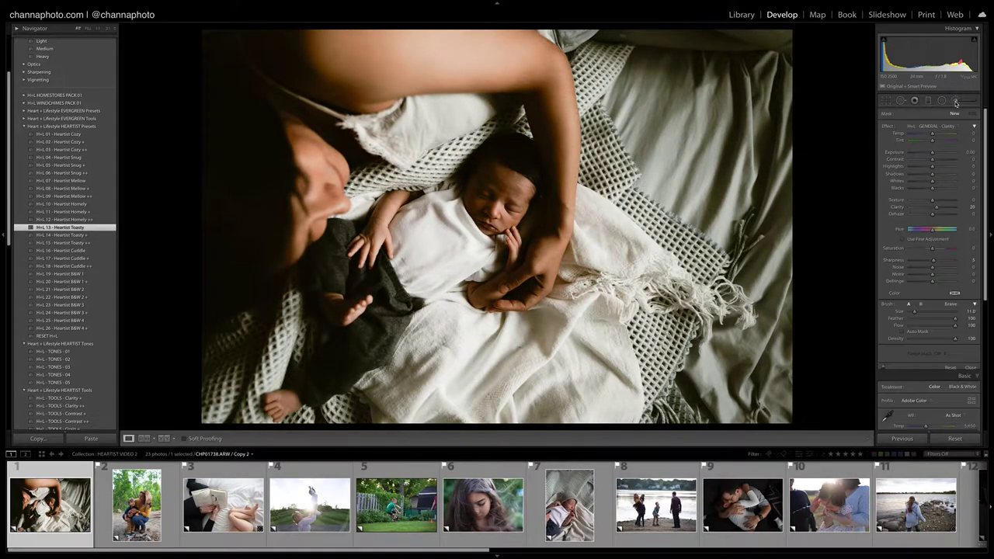
Set the newborn photo's Shadows to +17 and cool its white balance to a Temp of 5,149.
{"action": "left_click_drag", "start_coordinate": [931, 218], "coordinate": [935, 219]}
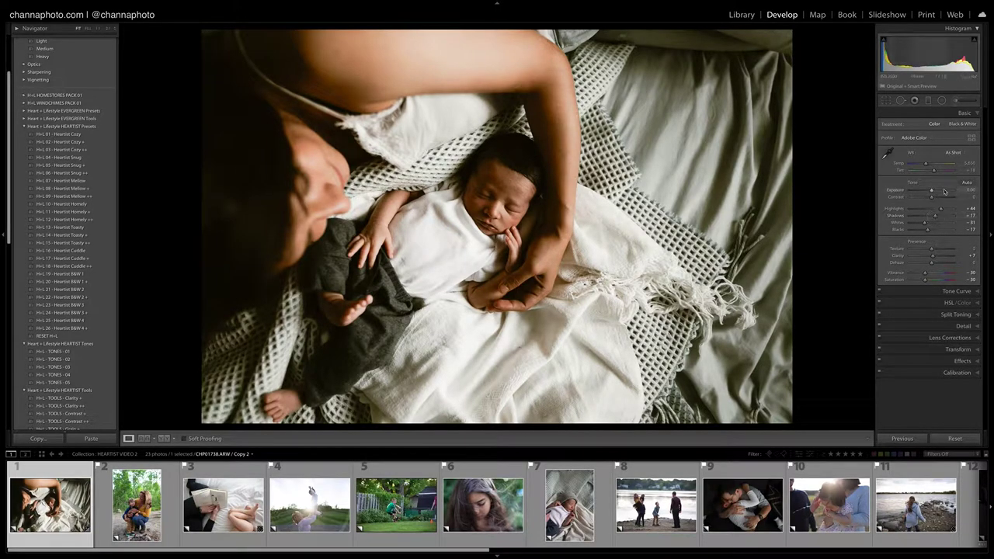
{"action": "left_click_drag", "start_coordinate": [926, 165], "coordinate": [925, 164]}
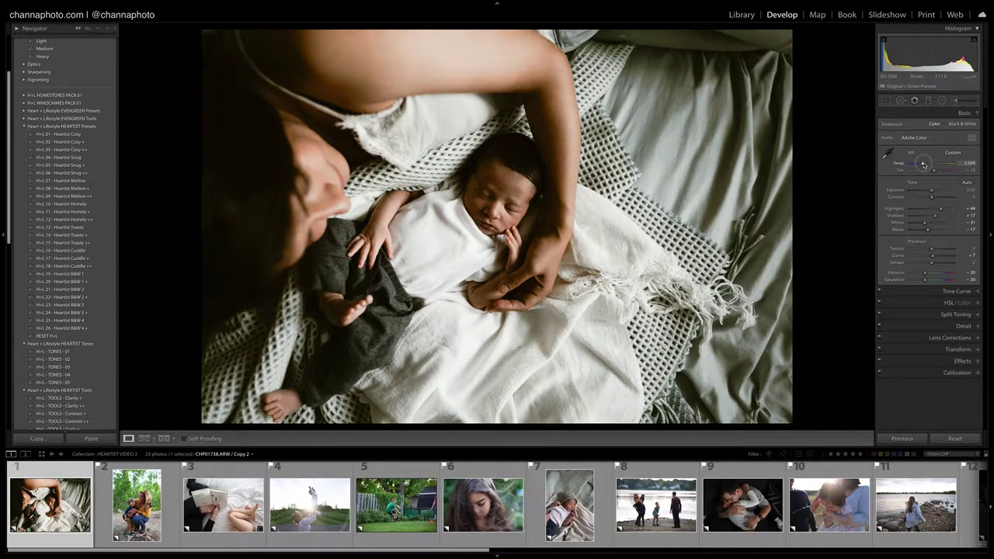
{"action": "left_click_drag", "start_coordinate": [922, 164], "coordinate": [924, 164]}
Paint the H+L - GENERAL - Highlights brush effect over the bright arm, blankets and baby's white shirt to tone down the highlights.
{"action": "left_click", "coordinate": [955, 101]}
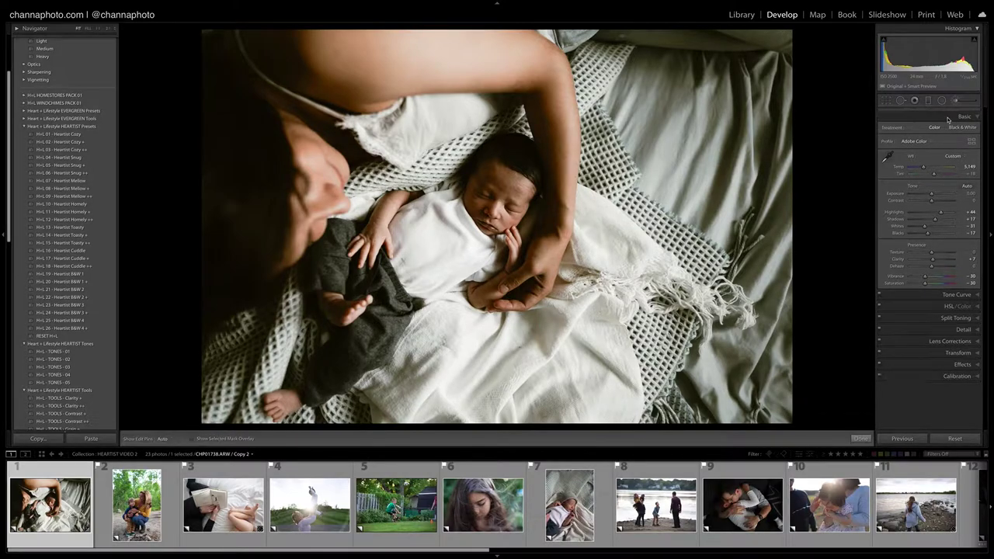
{"action": "left_click", "coordinate": [963, 126]}
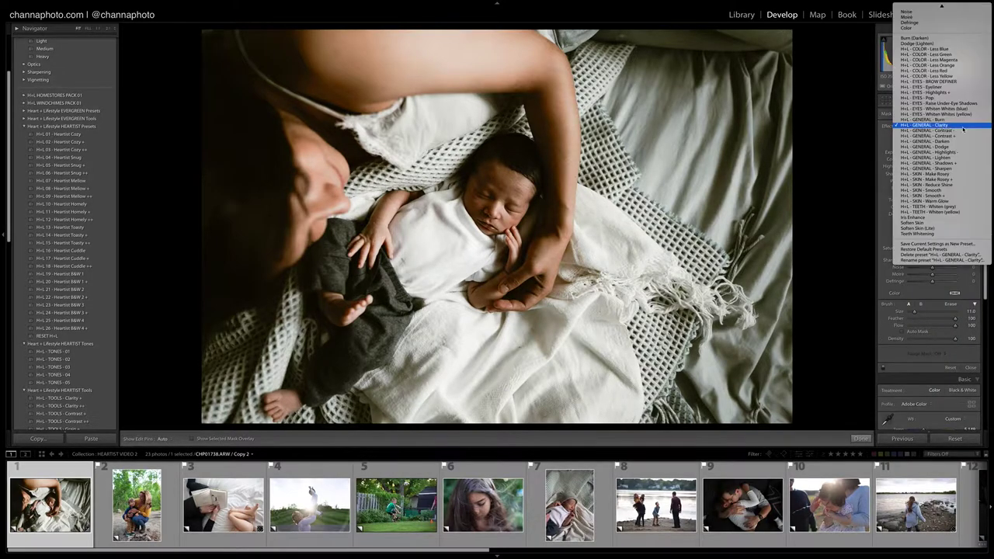
{"action": "left_click", "coordinate": [966, 153]}
{"action": "key", "text": "h"}
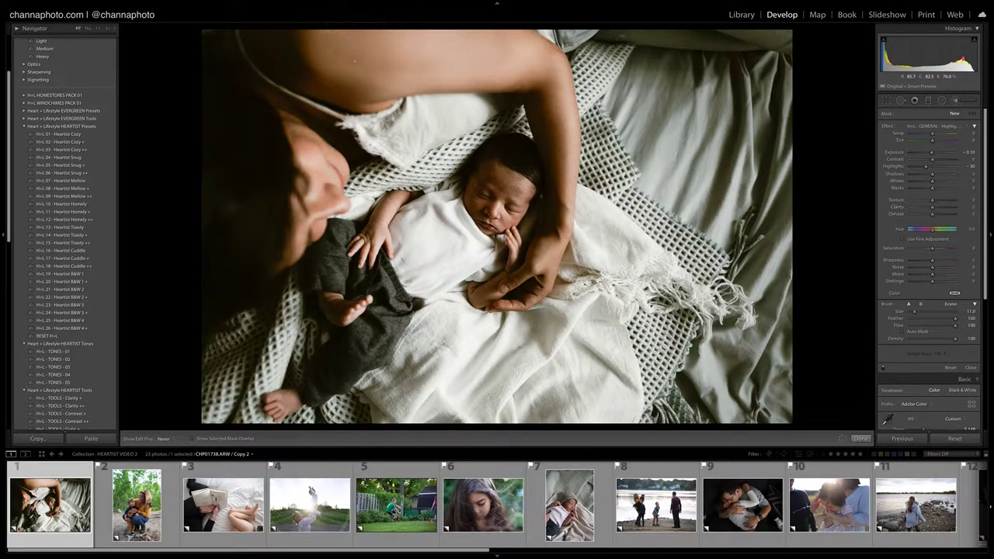
{"action": "mouse_move", "coordinate": [518, 34]}
{"action": "left_mouse_down"}
{"action": "mouse_move", "coordinate": [539, 49]}
{"action": "mouse_move", "coordinate": [572, 149]}
{"action": "mouse_move", "coordinate": [566, 291]}
{"action": "mouse_move", "coordinate": [648, 296]}
{"action": "mouse_move", "coordinate": [568, 332]}
{"action": "mouse_move", "coordinate": [421, 361]}
{"action": "mouse_move", "coordinate": [458, 404]}
{"action": "mouse_move", "coordinate": [578, 357]}
{"action": "mouse_move", "coordinate": [627, 404]}
{"action": "left_mouse_up"}
{"action": "mouse_move", "coordinate": [655, 245]}
{"action": "left_mouse_down"}
{"action": "mouse_move", "coordinate": [695, 272]}
{"action": "mouse_move", "coordinate": [621, 235]}
{"action": "left_mouse_up"}
{"action": "mouse_move", "coordinate": [462, 287]}
{"action": "left_mouse_down"}
{"action": "mouse_move", "coordinate": [423, 256]}
{"action": "mouse_move", "coordinate": [423, 221]}
{"action": "mouse_move", "coordinate": [462, 237]}
{"action": "left_mouse_up"}
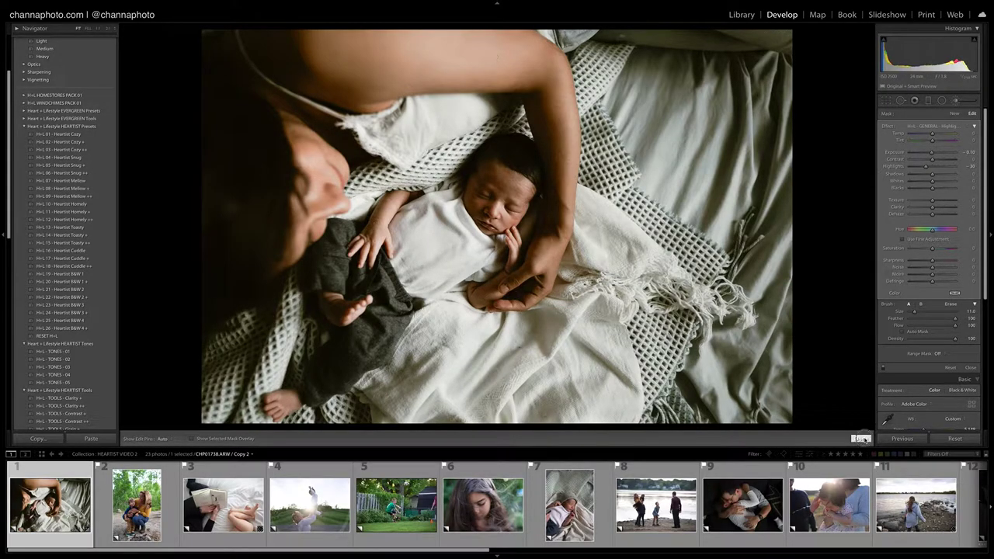
{"action": "left_click", "coordinate": [860, 436]}
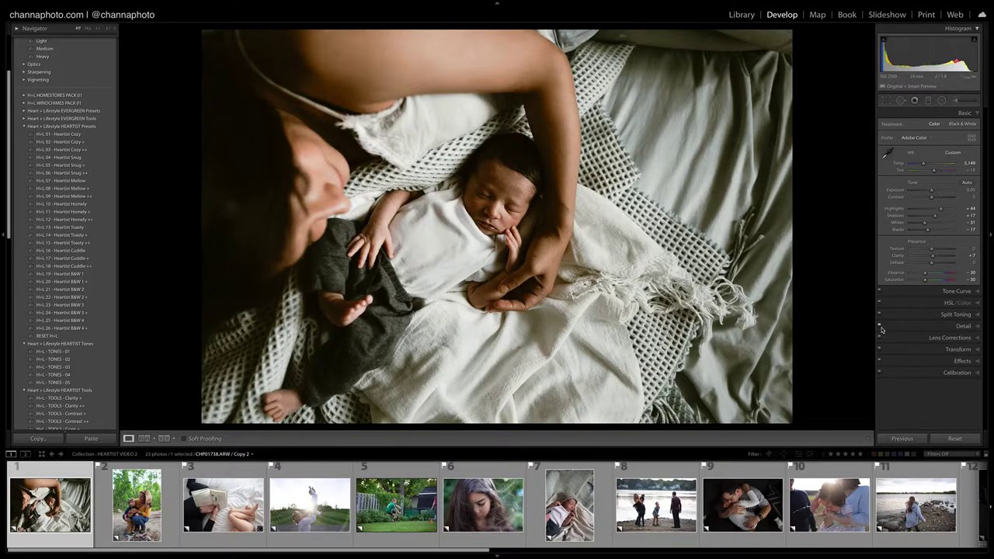
Preview the H+L - TONES - 02 preset on the newborn photo and compare the edit with the original.
{"action": "scroll", "coordinate": [9, 231], "scroll_direction": "down", "scroll_amount": 2}
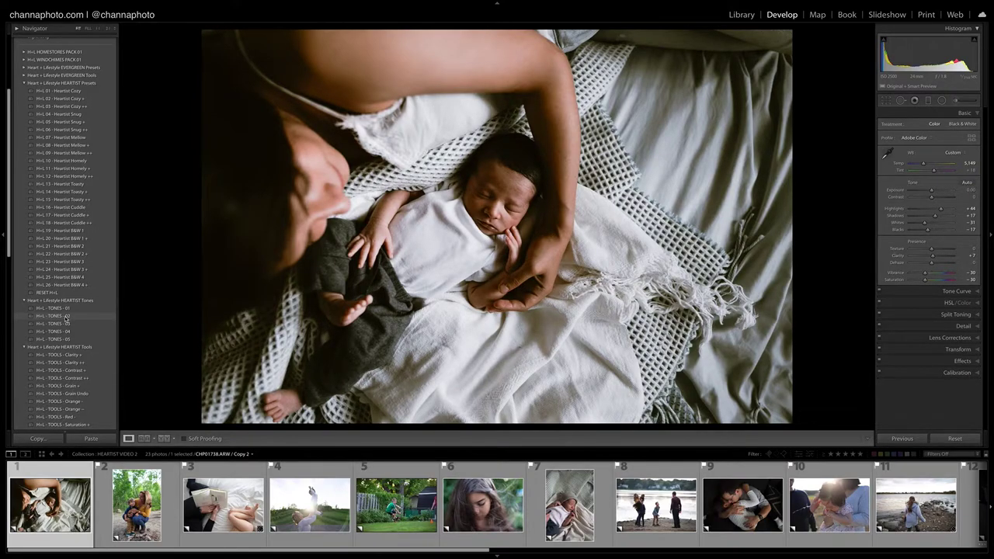
{"action": "left_click", "coordinate": [67, 316]}
{"action": "key", "text": "backslash"}
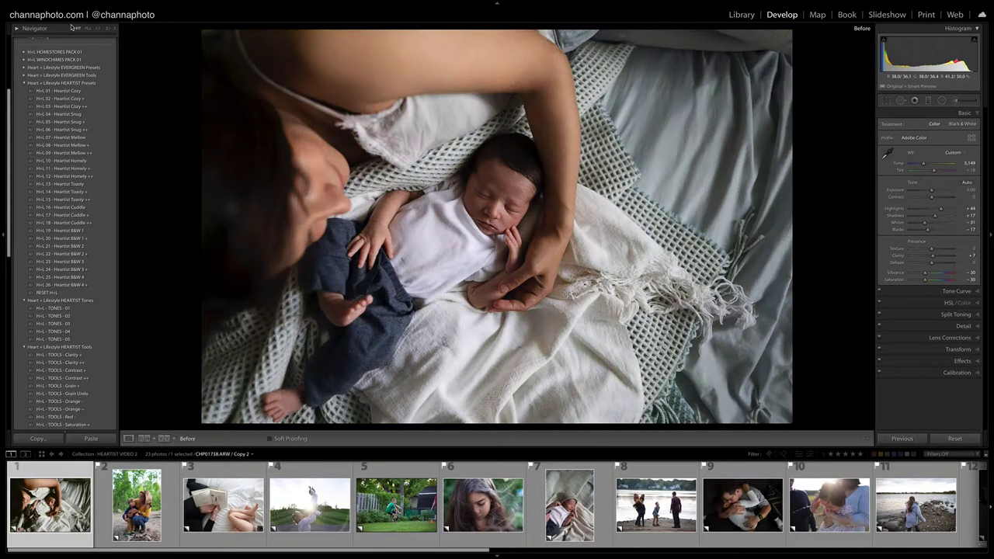
{"action": "key", "text": "backslash"}
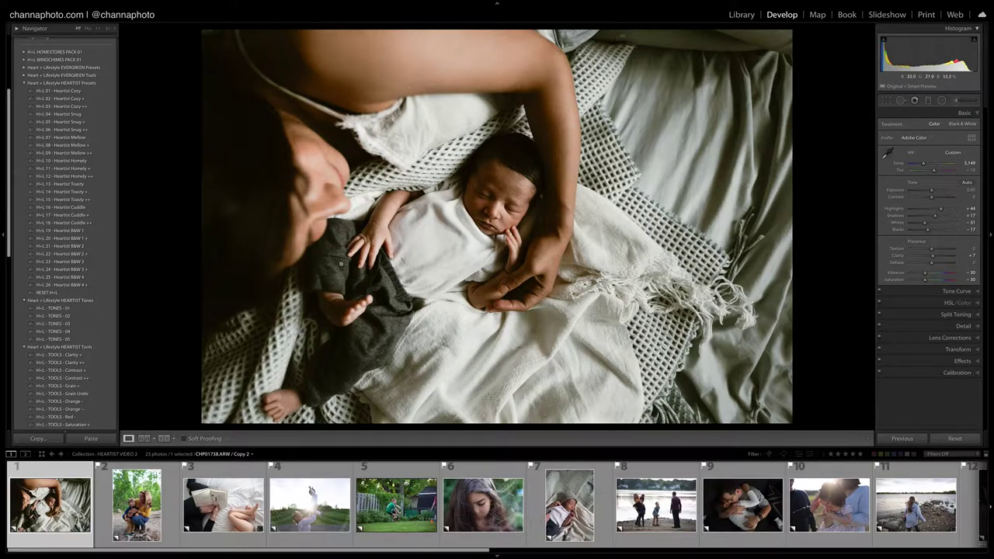
Apply the H+L 06 - Heartist Snug ++ preset to the second photo, of the woman and toddler, and compare before and after.
{"action": "left_click", "coordinate": [165, 513]}
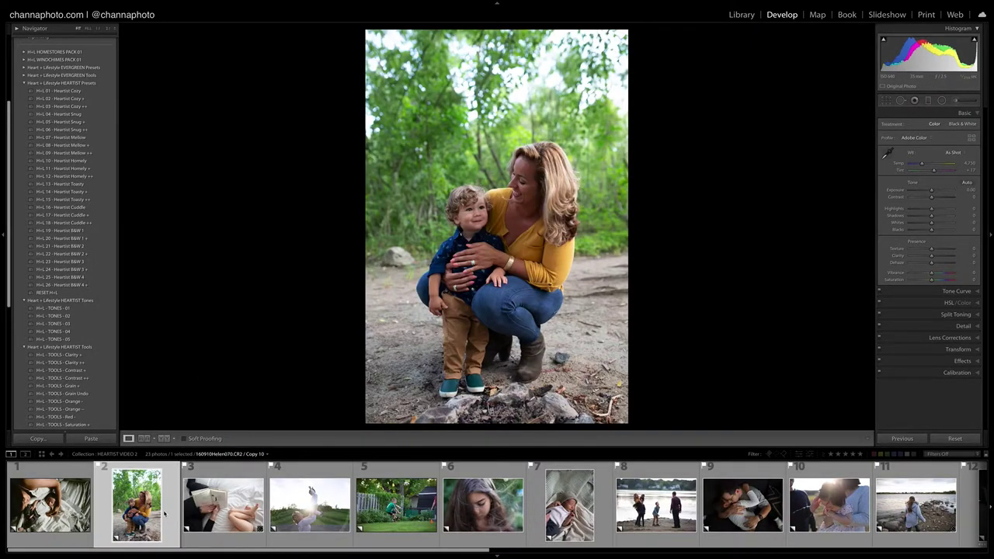
{"action": "left_click", "coordinate": [80, 130]}
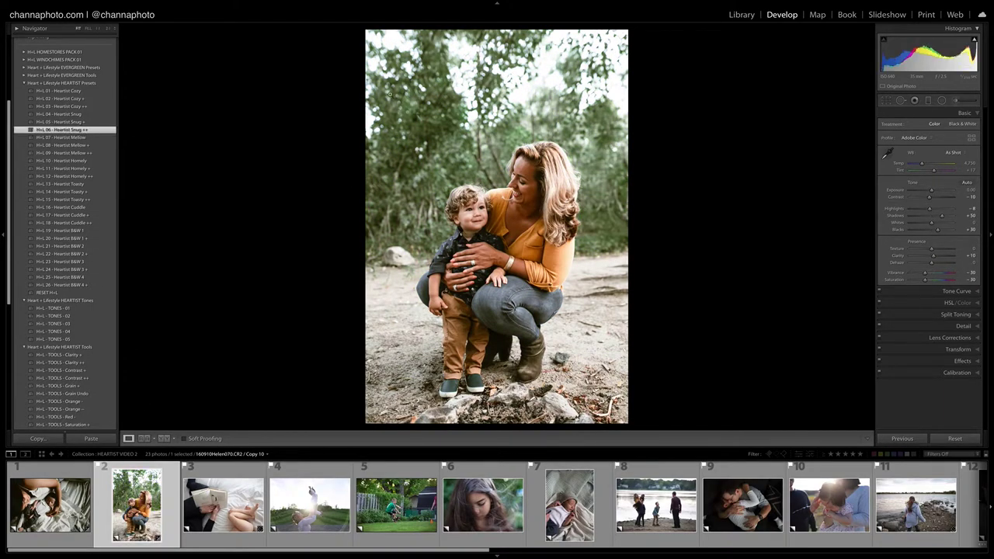
{"action": "mouse_move", "coordinate": [82, 3]}
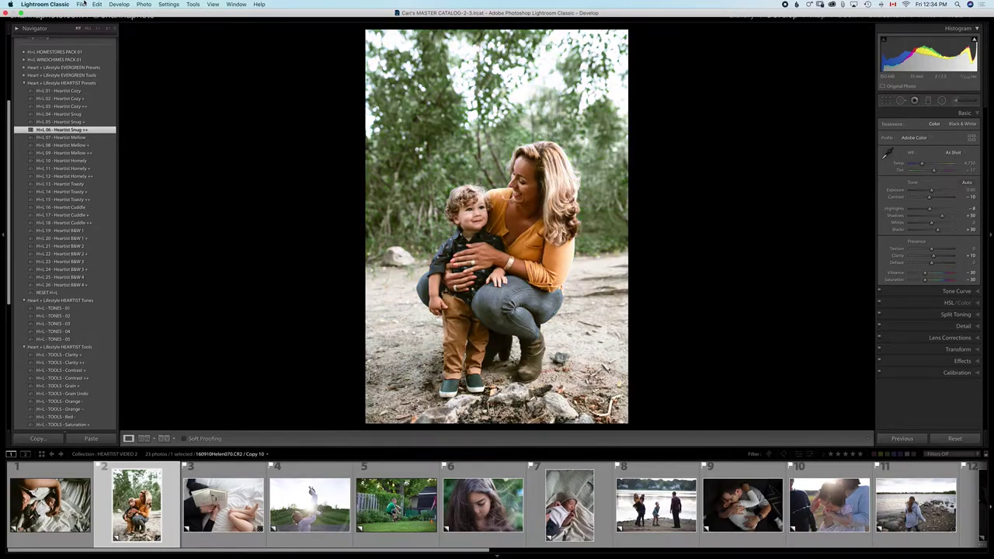
{"action": "key", "text": "backslash"}
{"action": "key", "text": "backslash"}
Try H+L 01 - Heartist Cozy on the third photo, with the open book, and settle on H+L 02 - Heartist Cozy +.
{"action": "left_click", "coordinate": [228, 518]}
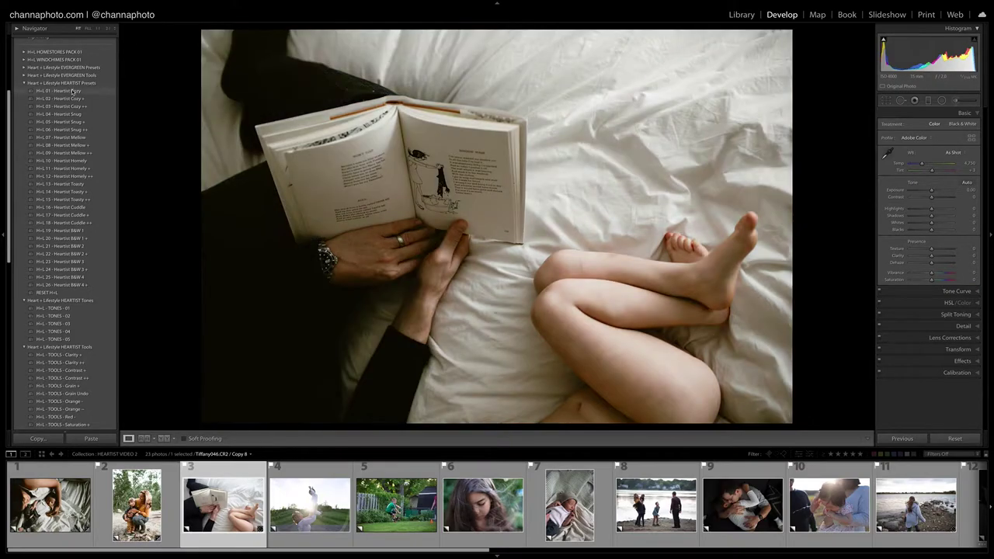
{"action": "left_click", "coordinate": [72, 92]}
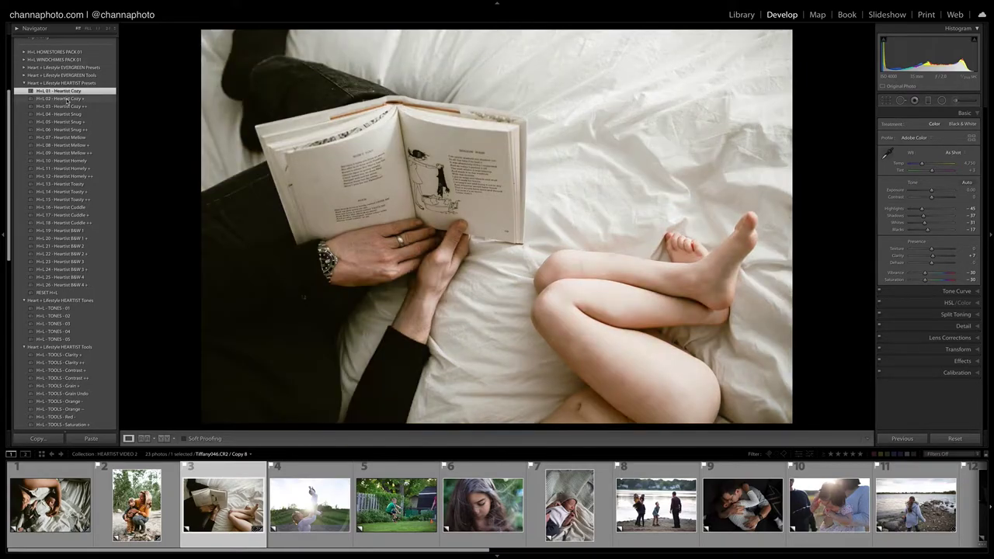
{"action": "left_click", "coordinate": [67, 99]}
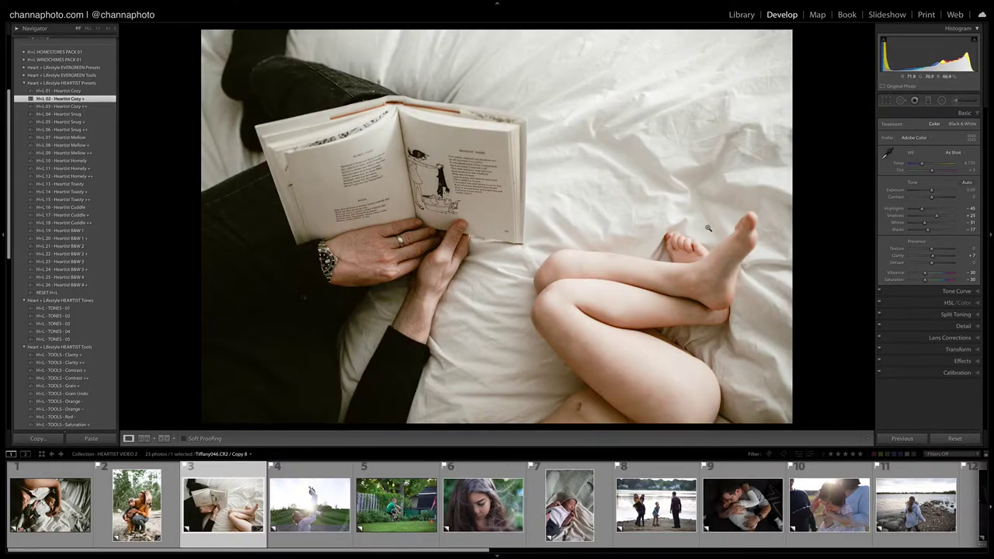
Paint the H+L - GENERAL - Highlights effect over the legs and white bedding with a size 21 adjustment brush.
{"action": "left_click", "coordinate": [956, 100]}
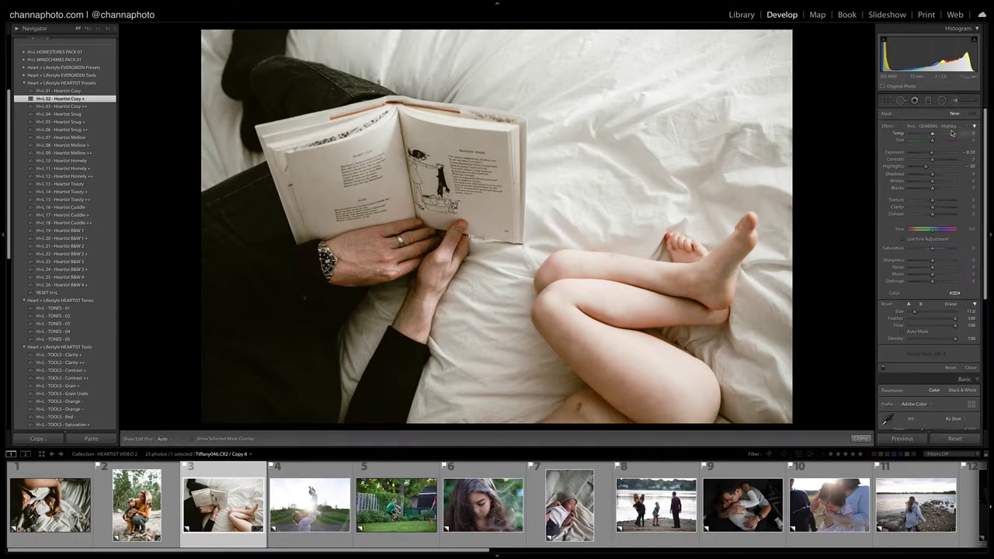
{"action": "scroll", "coordinate": [673, 161], "scroll_direction": "up", "scroll_amount": 1}
{"action": "scroll", "coordinate": [673, 160], "scroll_direction": "up", "scroll_amount": 10}
{"action": "key", "text": "h"}
{"action": "mouse_move", "coordinate": [652, 266]}
{"action": "left_mouse_down"}
{"action": "mouse_move", "coordinate": [559, 272]}
{"action": "mouse_move", "coordinate": [536, 303]}
{"action": "mouse_move", "coordinate": [675, 326]}
{"action": "mouse_move", "coordinate": [631, 374]}
{"action": "left_mouse_up"}
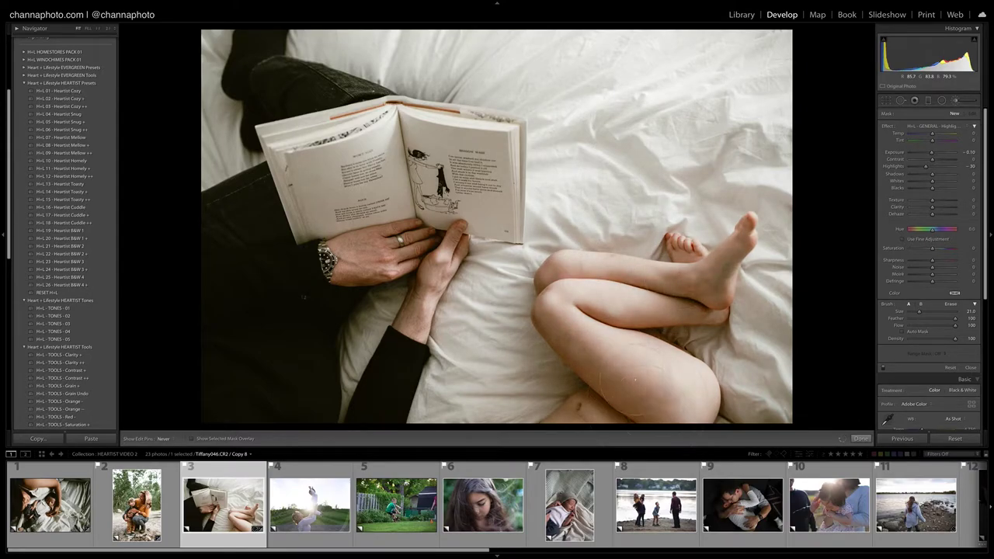
{"action": "mouse_move", "coordinate": [454, 334]}
{"action": "left_mouse_down"}
{"action": "mouse_move", "coordinate": [602, 124]}
{"action": "mouse_move", "coordinate": [714, 51]}
{"action": "mouse_move", "coordinate": [718, 144]}
{"action": "mouse_move", "coordinate": [753, 318]}
{"action": "mouse_move", "coordinate": [741, 433]}
{"action": "left_mouse_up"}
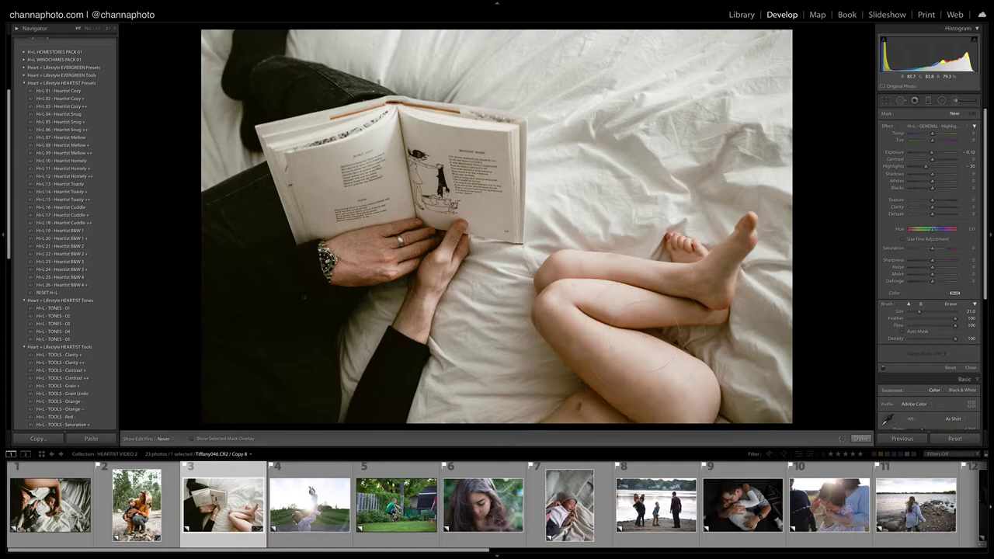
{"action": "left_click", "coordinate": [954, 101]}
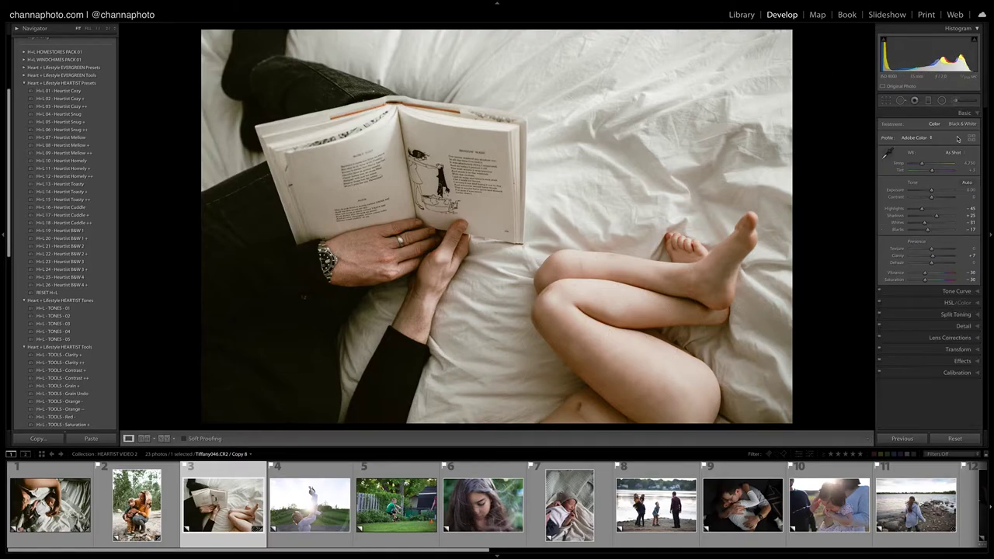
Set the book photo's Temp to 4,914 and compare the edit with the original.
{"action": "left_click_drag", "start_coordinate": [970, 163], "coordinate": [980, 163]}
{"action": "key", "text": "backslash"}
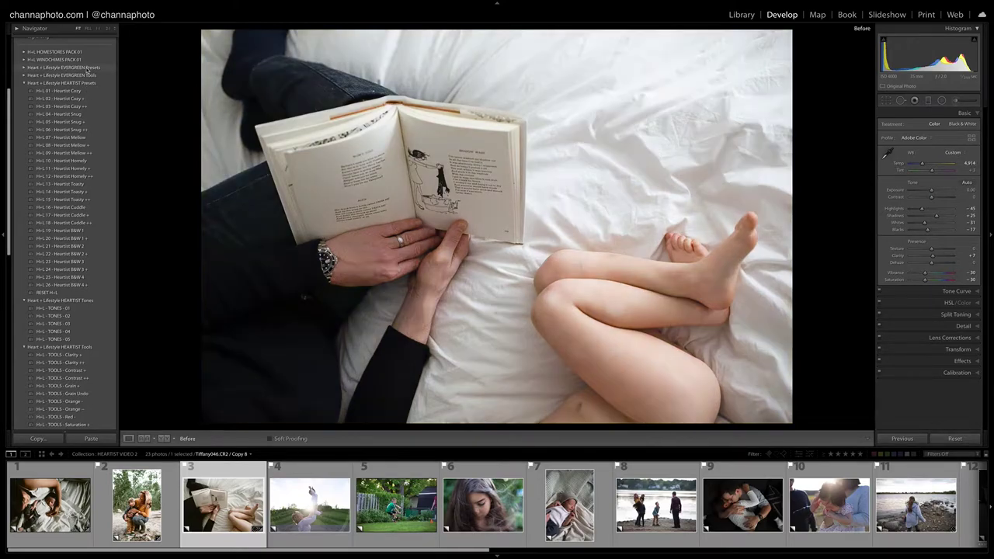
{"action": "key", "text": "backslash"}
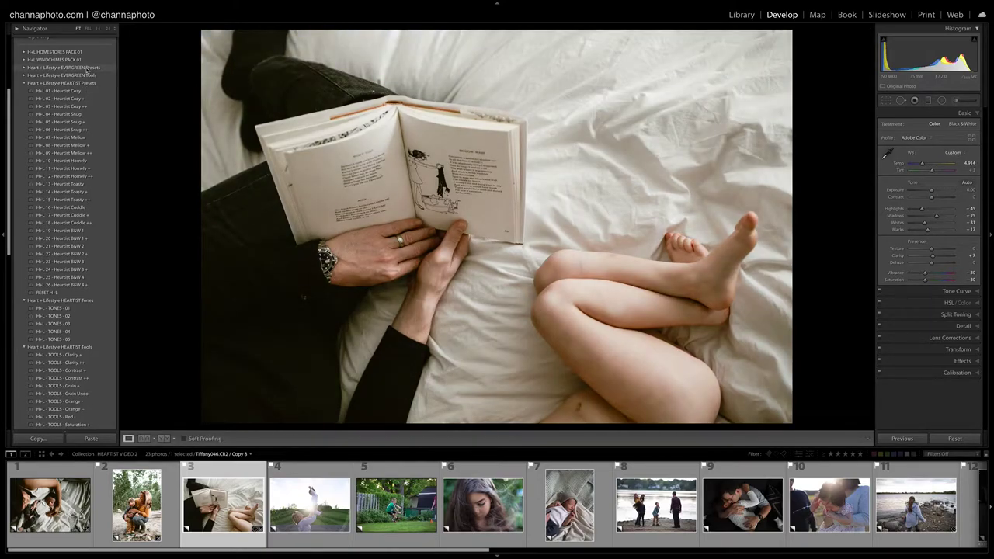
{"action": "key", "text": "backslash"}
{"action": "key", "text": "backslash"}
Apply H+L 13 - Heartist Toasty to the fourth, backlit photo, set Temp to 10,732 and Exposure to -0.90, and compare before and after.
{"action": "key", "text": "Right"}
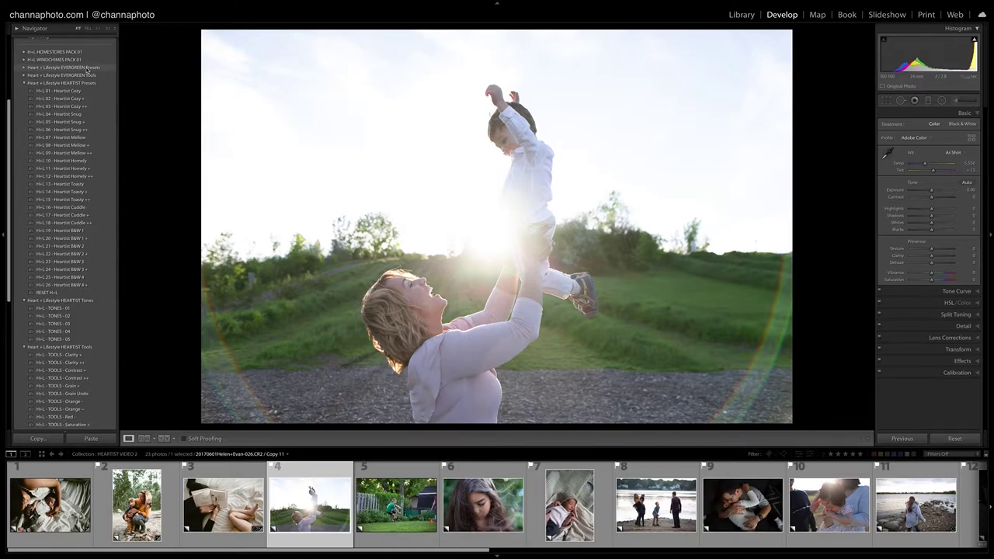
{"action": "left_click", "coordinate": [72, 184]}
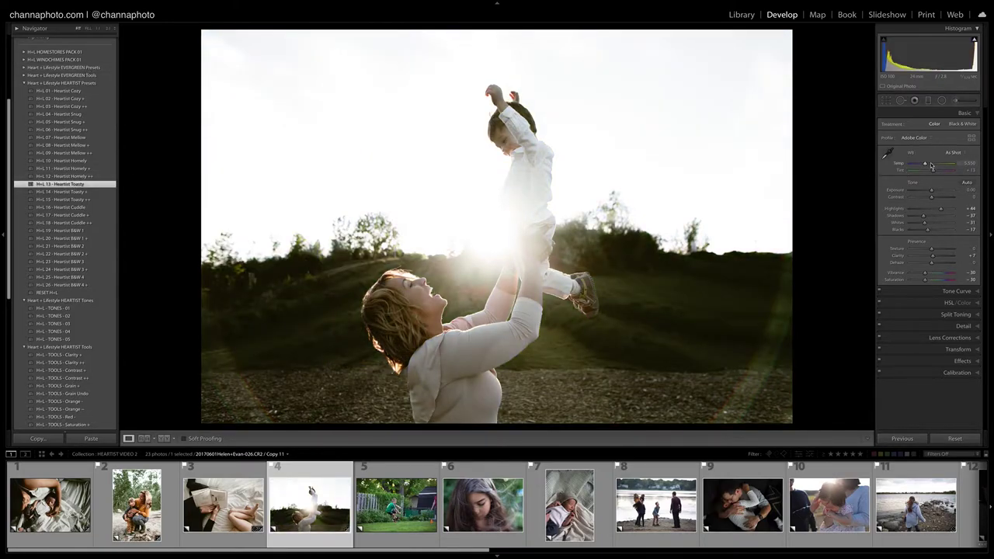
{"action": "mouse_move", "coordinate": [924, 165]}
{"action": "left_mouse_down"}
{"action": "mouse_move", "coordinate": [943, 171]}
{"action": "mouse_move", "coordinate": [928, 192]}
{"action": "mouse_move", "coordinate": [938, 165]}
{"action": "left_mouse_up"}
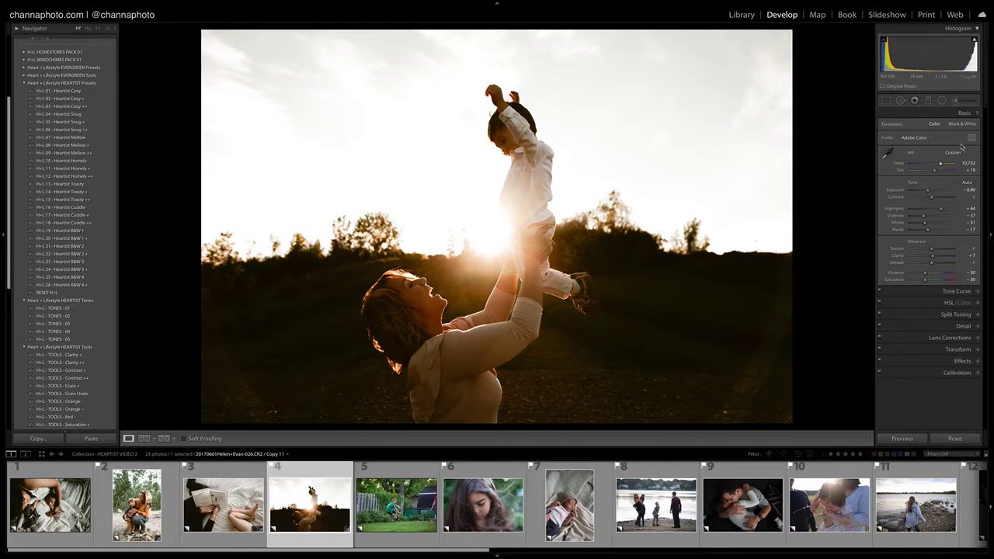
{"action": "key", "text": "backslash"}
{"action": "key", "text": "backslash"}
Crop the fifth photo, with the boy heading the soccer ball, to portrait orientation and rotate it counterclockwise by about 2.34 degrees.
{"action": "key", "text": "Right"}
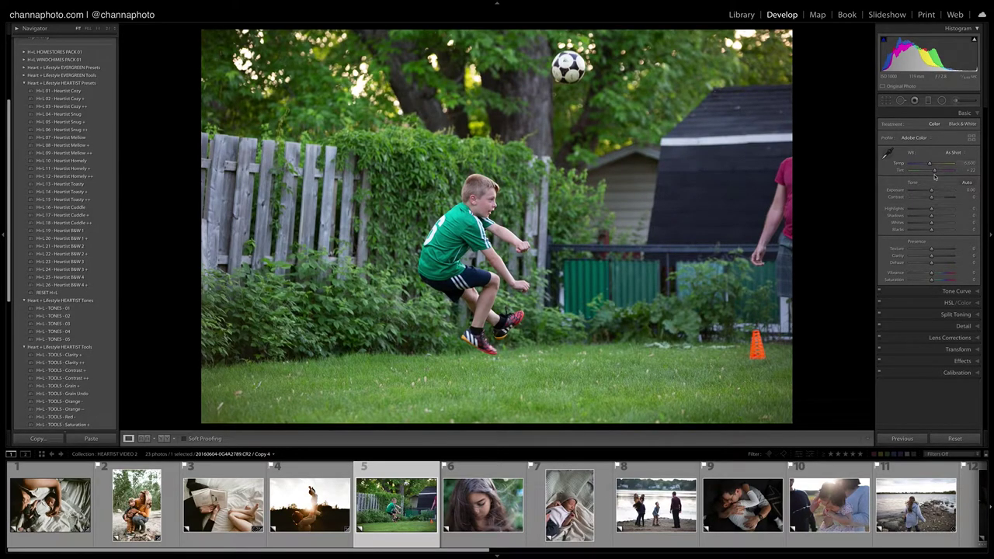
{"action": "key", "text": "r"}
{"action": "key", "text": "x"}
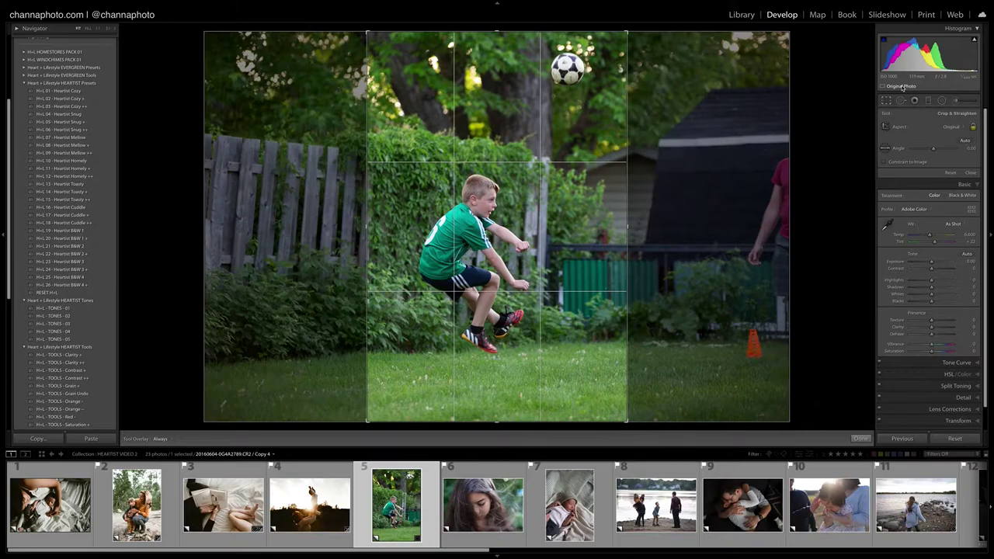
{"action": "left_click_drag", "start_coordinate": [694, 209], "coordinate": [694, 202]}
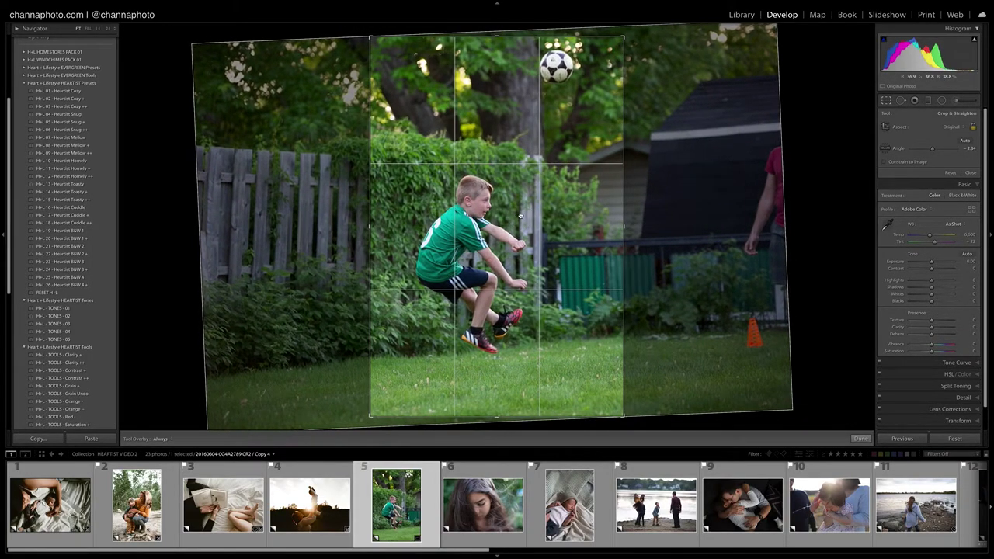
{"action": "key", "text": "Return"}
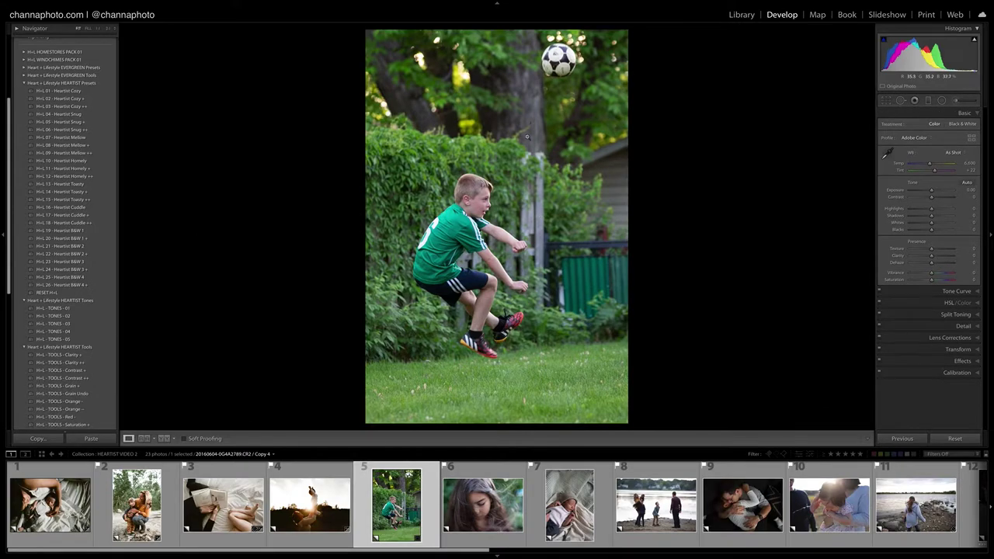
Apply H+L 04 - Heartist Snug to the soccer photo, set Temp to 7,750, and compare before and after.
{"action": "left_click", "coordinate": [77, 114]}
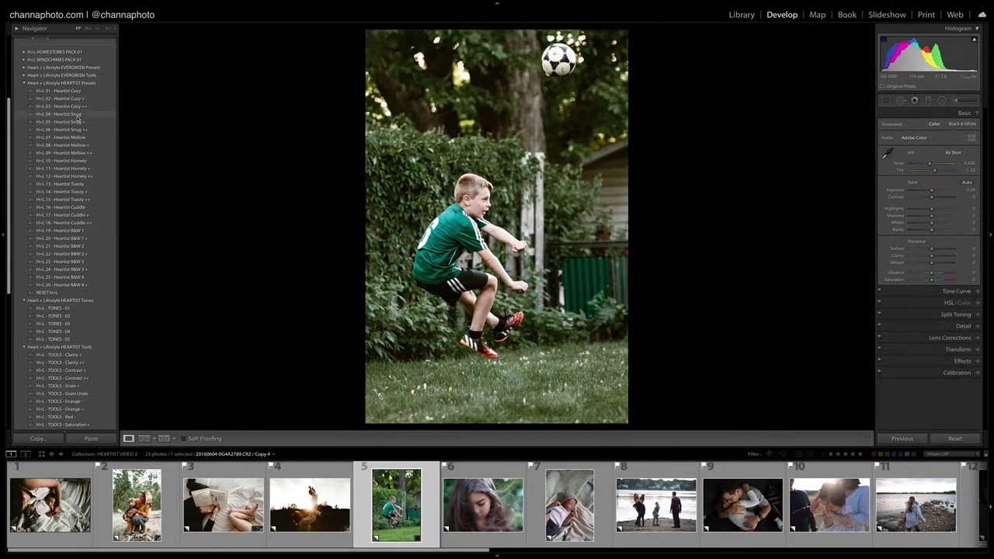
{"action": "left_click", "coordinate": [77, 114]}
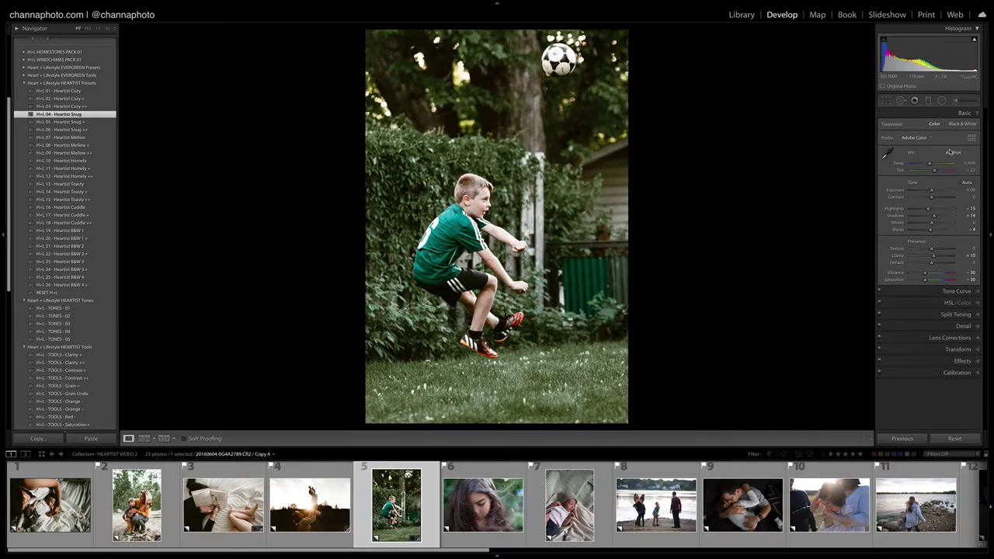
{"action": "left_click_drag", "start_coordinate": [930, 165], "coordinate": [934, 167]}
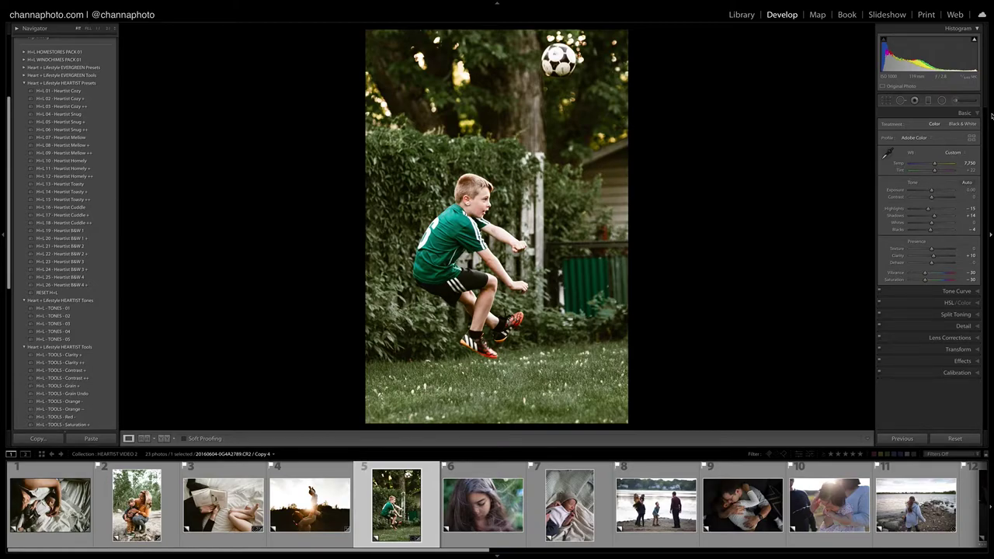
{"action": "mouse_move", "coordinate": [111, 3]}
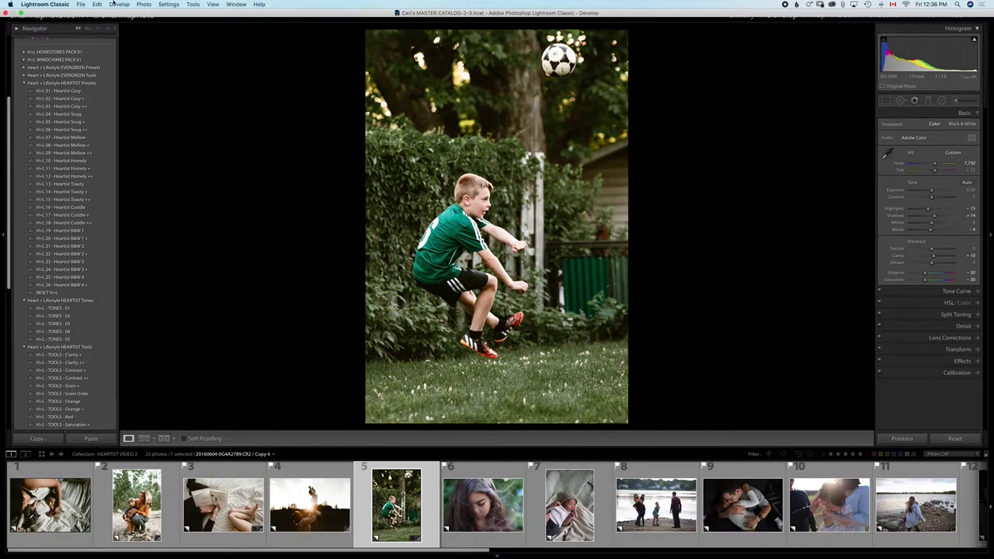
{"action": "key", "text": "backslash"}
{"action": "key", "text": "backslash"}
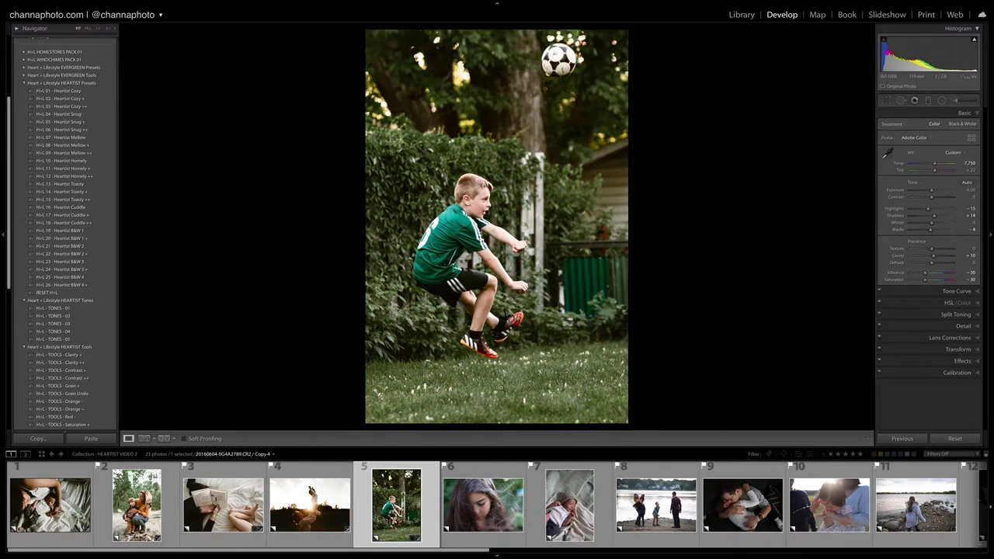
Apply H+L 01 - Heartist Cozy to the sixth photo and paint the H+L - COLOR - Less Green effect over the girl's upper hair.
{"action": "left_click", "coordinate": [483, 518]}
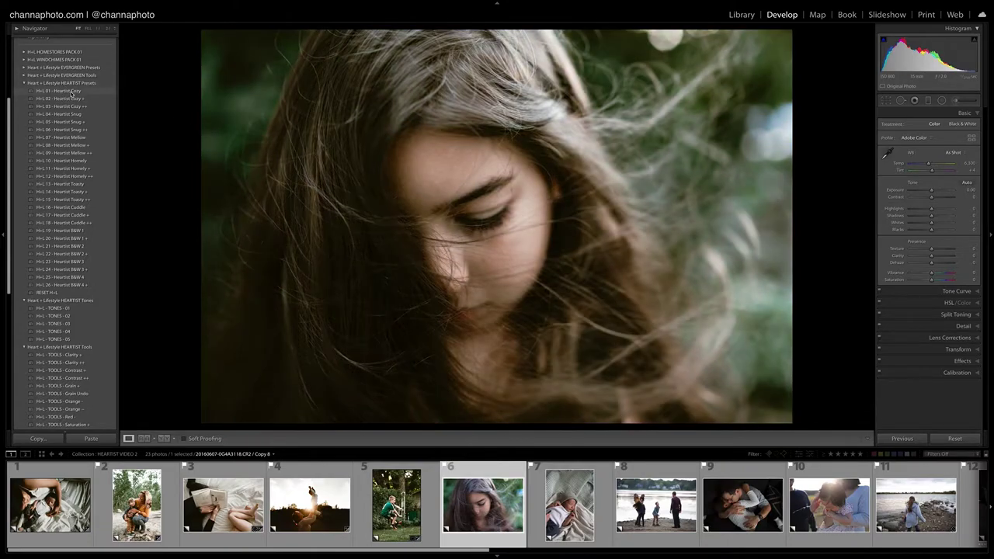
{"action": "left_click", "coordinate": [72, 92]}
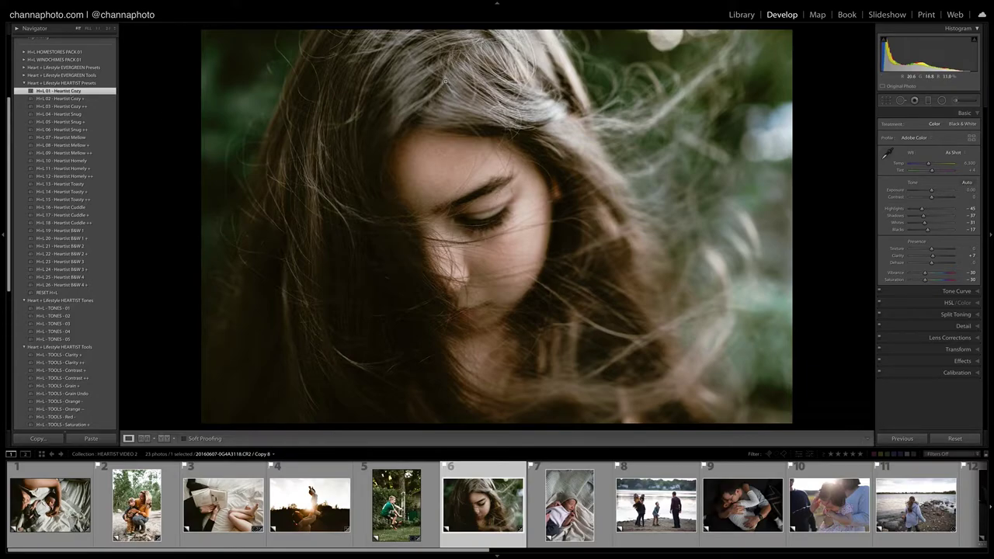
{"action": "left_click", "coordinate": [957, 100]}
{"action": "left_click", "coordinate": [943, 125]}
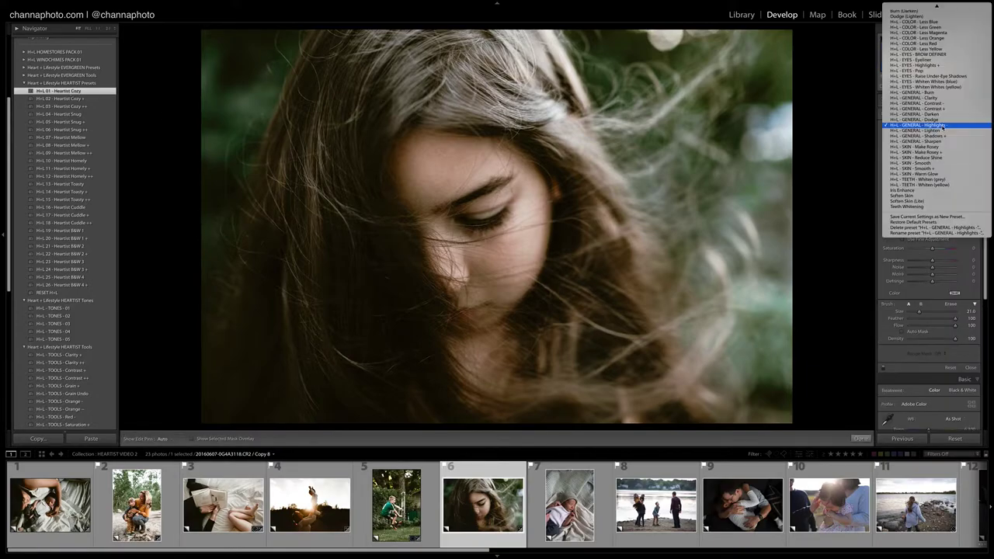
{"action": "left_click", "coordinate": [951, 28]}
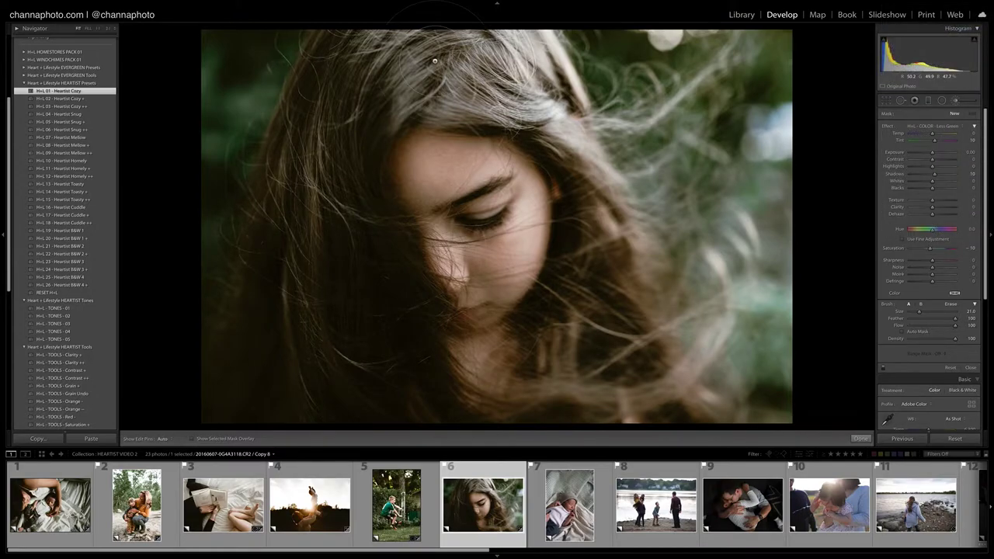
{"action": "key", "text": "h"}
{"action": "mouse_move", "coordinate": [451, 24]}
{"action": "left_mouse_down"}
{"action": "mouse_move", "coordinate": [512, 25]}
{"action": "mouse_move", "coordinate": [410, 17]}
{"action": "mouse_move", "coordinate": [365, 99]}
{"action": "left_mouse_up"}
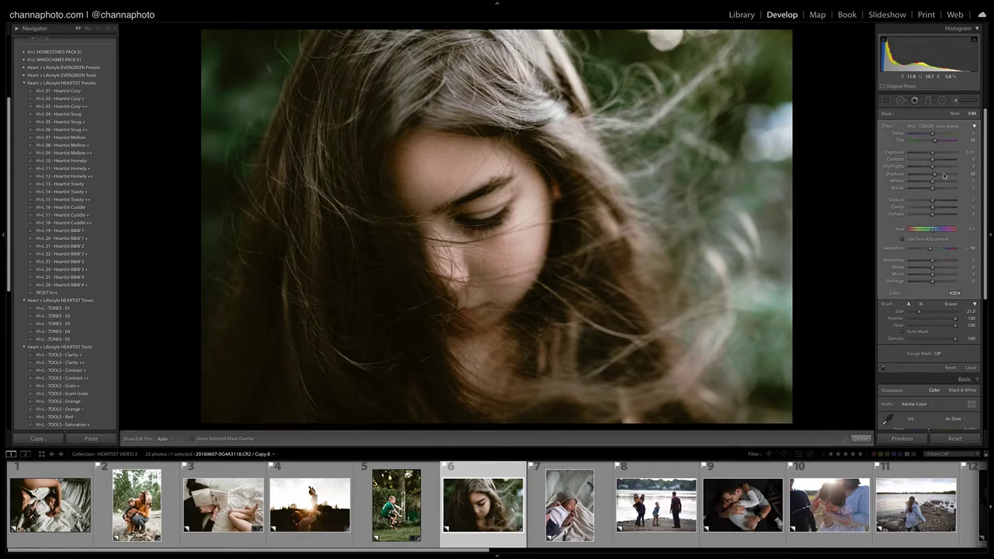
Set the hair brush adjustment's Highlights to -11 and Shadows to -29, and apply the H+L - TOOLS - Clarity + preset.
{"action": "mouse_move", "coordinate": [933, 175]}
{"action": "left_mouse_down"}
{"action": "mouse_move", "coordinate": [924, 176]}
{"action": "mouse_move", "coordinate": [928, 167]}
{"action": "left_mouse_up"}
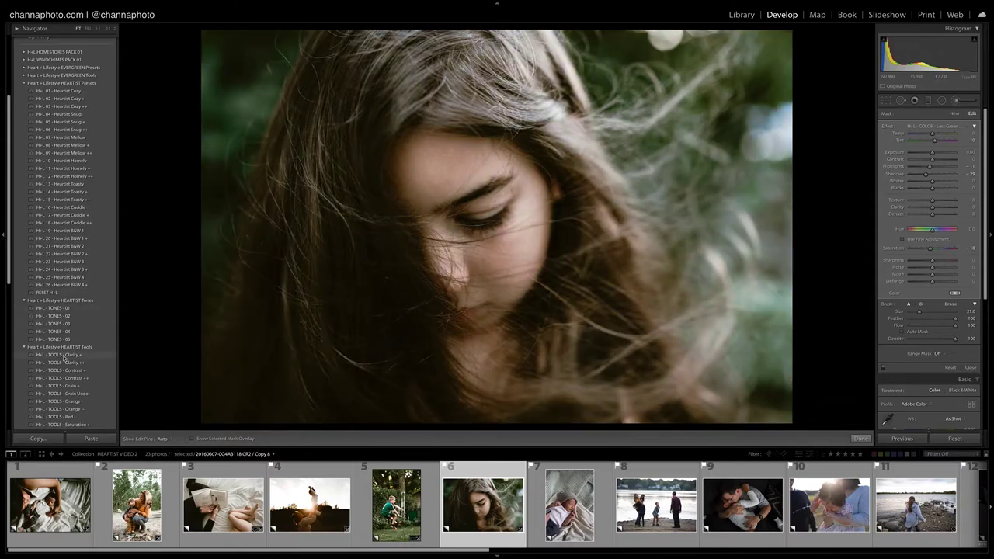
{"action": "left_click", "coordinate": [66, 355]}
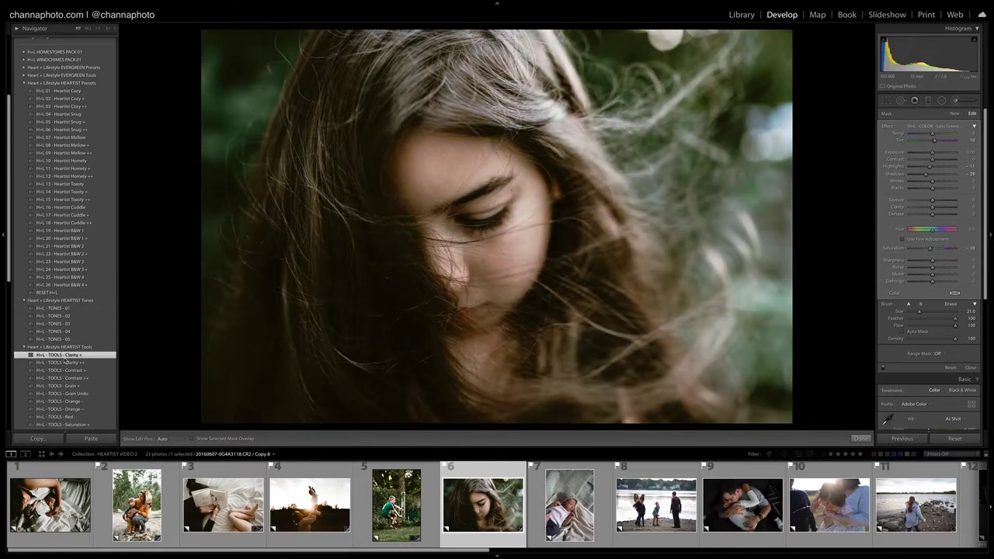
{"action": "left_click", "coordinate": [957, 102]}
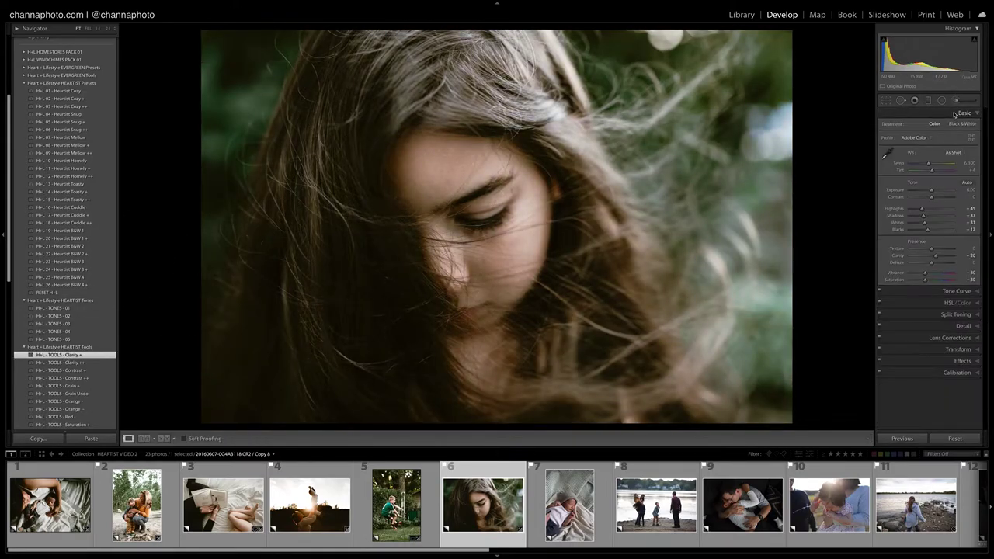
Paint the H+L - GENERAL - Clarity effect over the girl's hair with a size 21 adjustment brush.
{"action": "left_click", "coordinate": [958, 101]}
{"action": "left_click", "coordinate": [946, 126]}
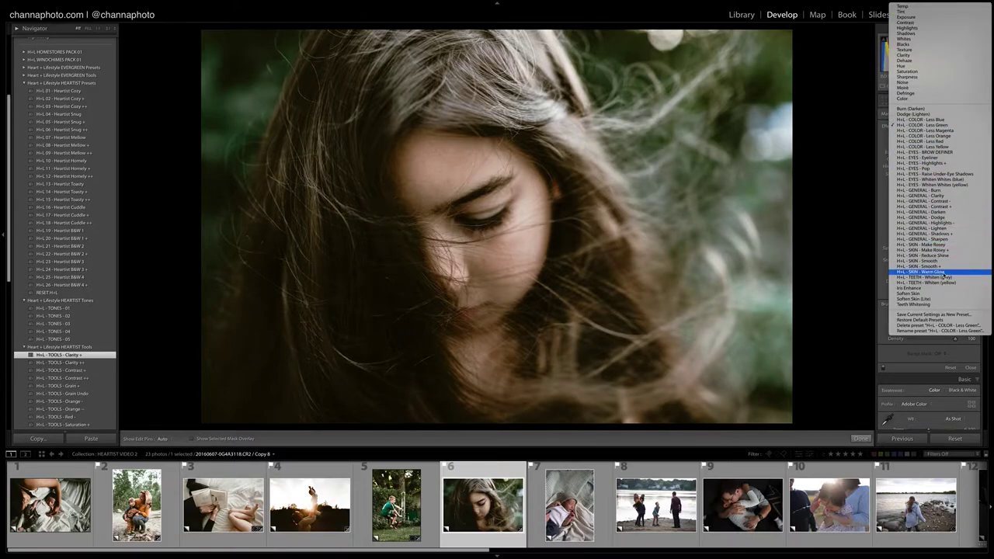
{"action": "left_click", "coordinate": [954, 195]}
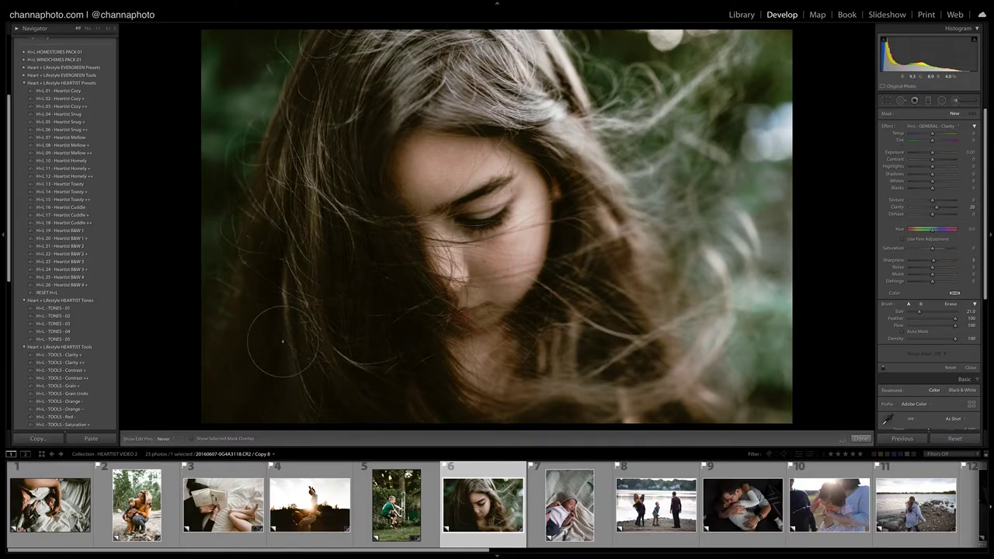
{"action": "key", "text": "k"}
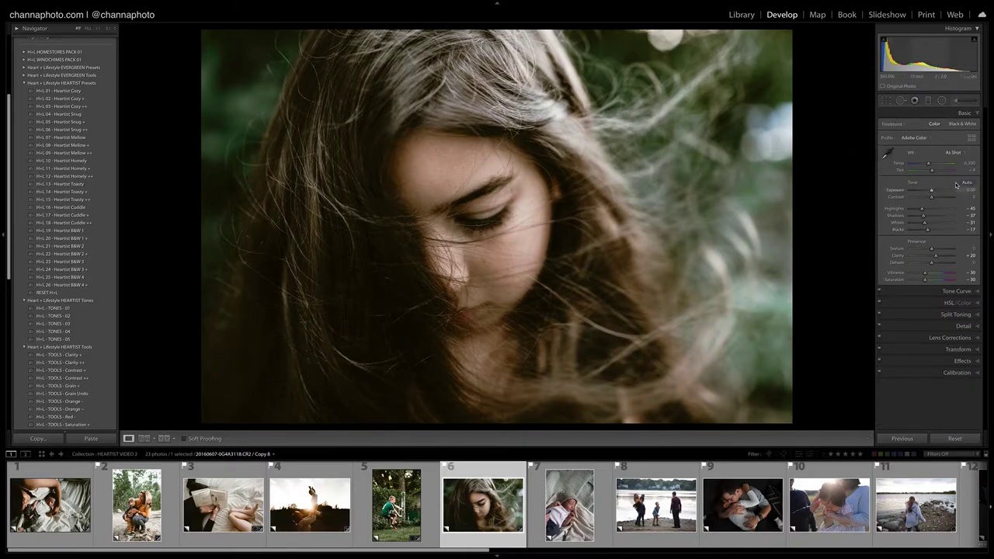
Set the girl portrait's Exposure to +0.03 and Contrast to +14.
{"action": "left_click_drag", "start_coordinate": [963, 190], "coordinate": [964, 191]}
{"action": "left_click_drag", "start_coordinate": [931, 199], "coordinate": [935, 199]}
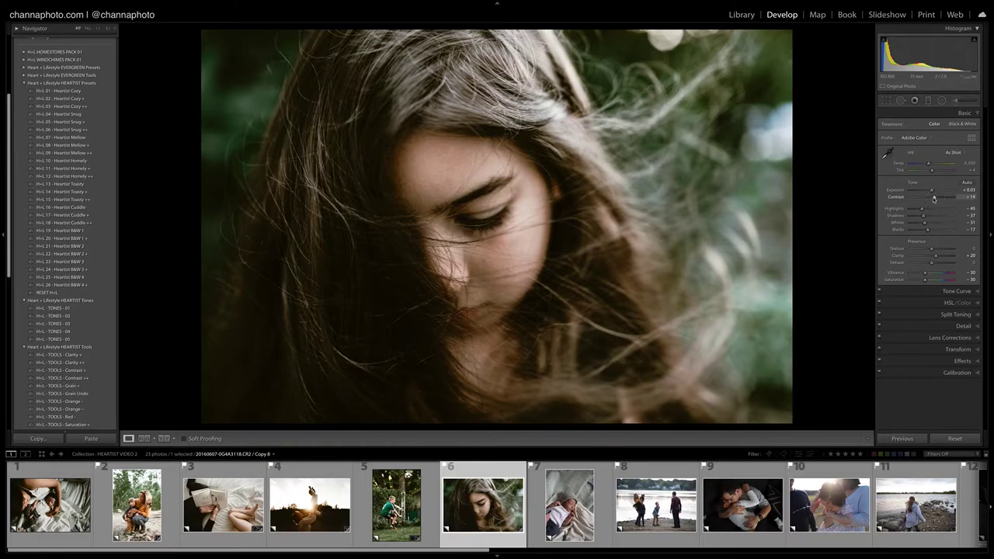
Paint the H+L - GENERAL - Shadows + effect over the dark lower hair with a size 21 adjustment brush.
{"action": "left_click", "coordinate": [953, 102]}
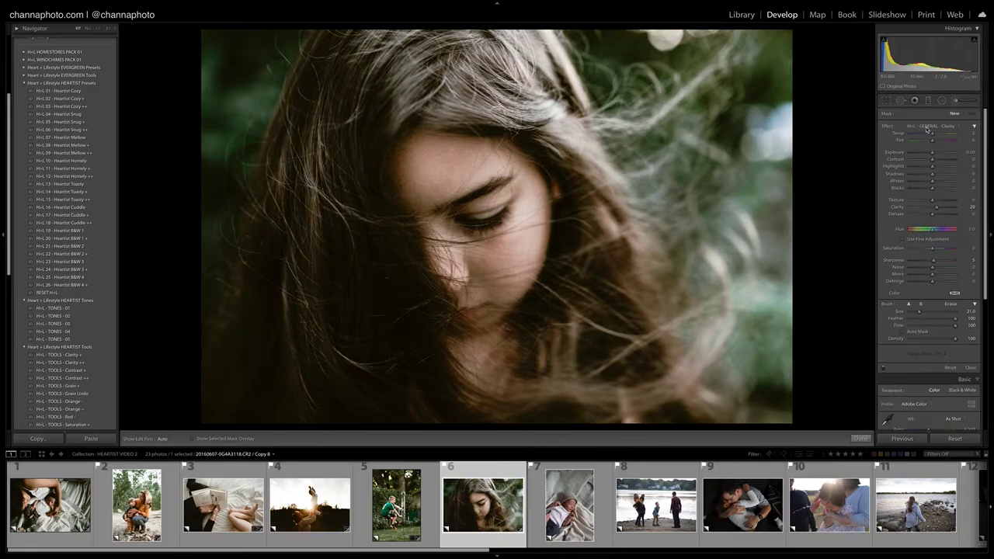
{"action": "left_click", "coordinate": [959, 126]}
{"action": "left_click", "coordinate": [932, 163]}
{"action": "key", "text": "h"}
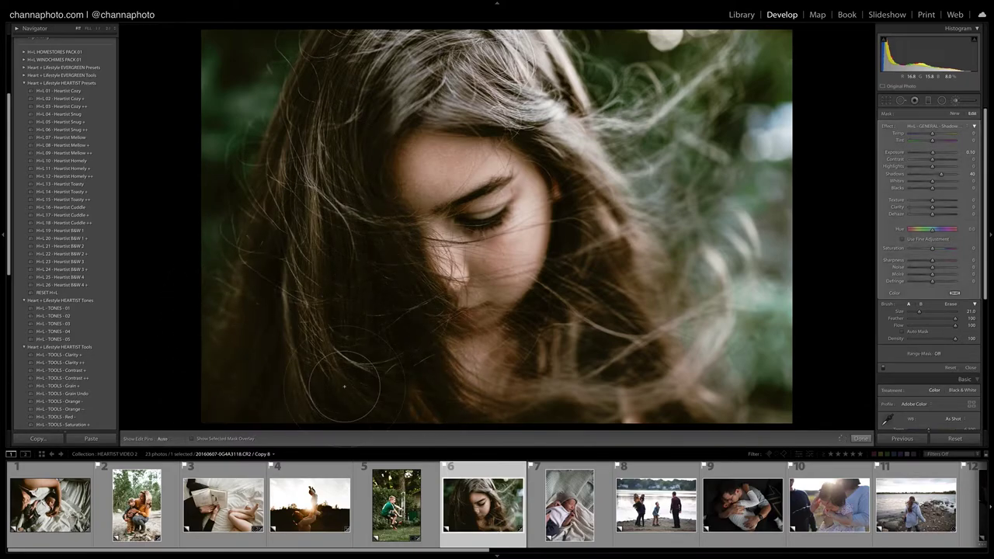
{"action": "left_click", "coordinate": [957, 101]}
Set the girl portrait's Tint to +11 and compare the edit with the original.
{"action": "left_click", "coordinate": [971, 169]}
{"action": "type", "text": "6"}
{"action": "key", "text": "Return"}
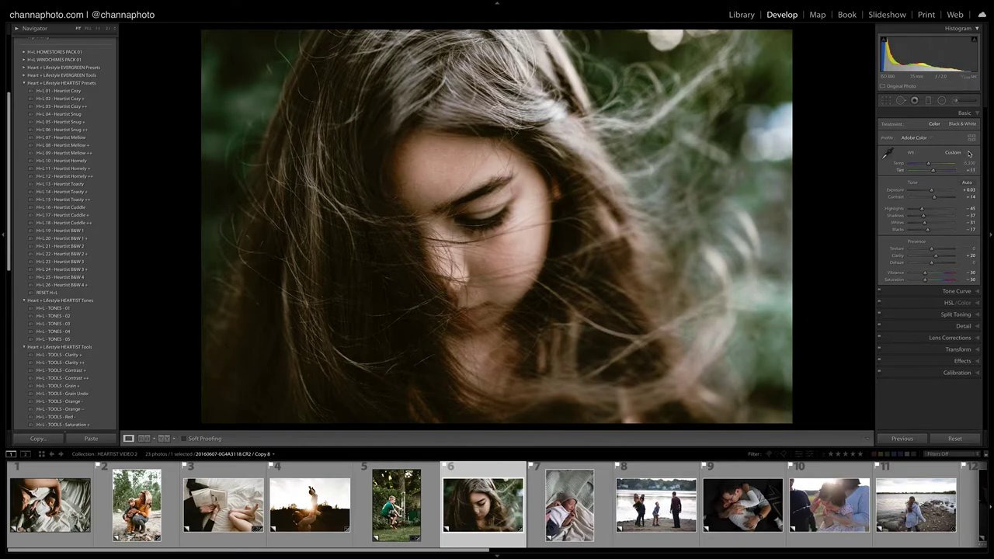
{"action": "key", "text": "backslash"}
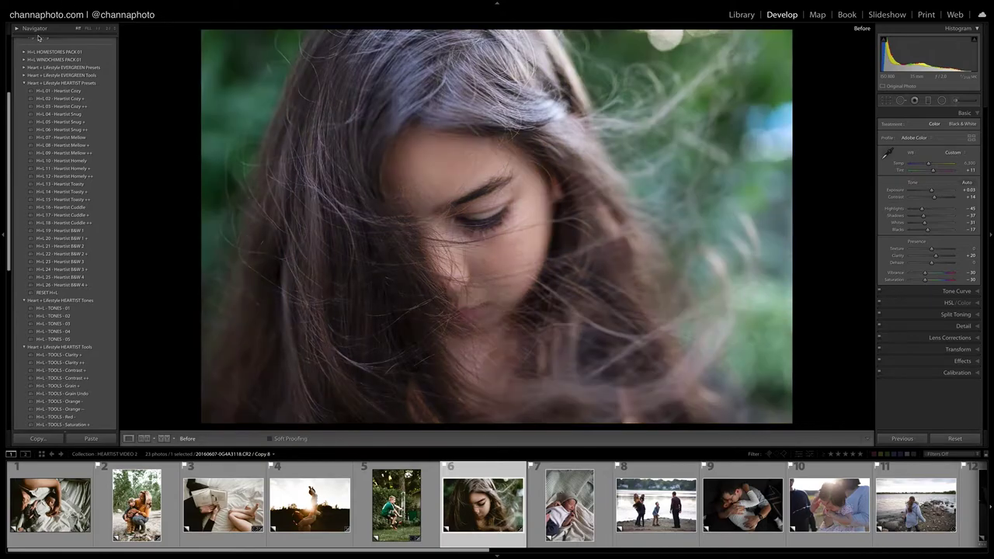
{"action": "key", "text": "backslash"}
{"action": "key", "text": "backslash"}
{"action": "key", "text": "backslash"}
Apply H+L 01 - Heartist Cozy to the seventh photo, with the sleeping newborn, and compare before and after.
{"action": "key", "text": "Right"}
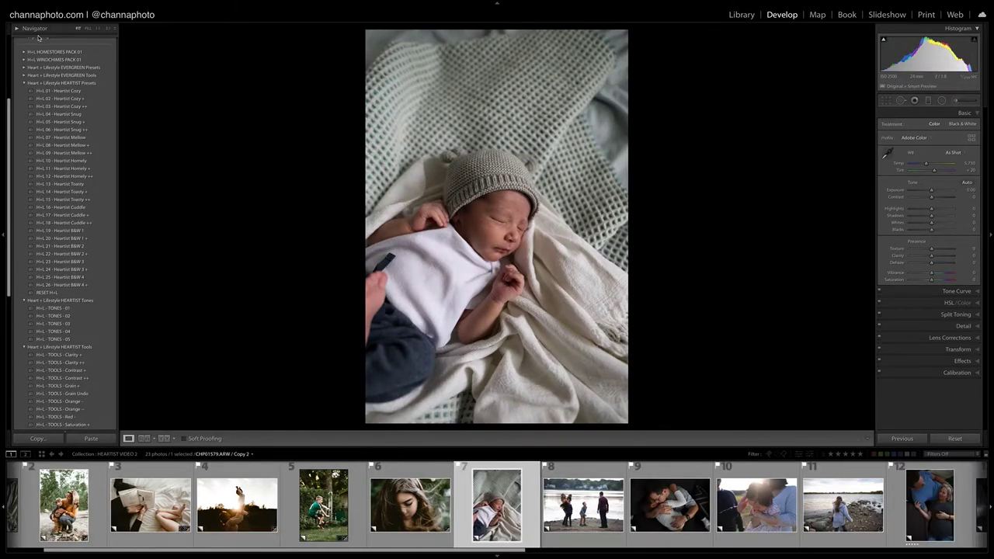
{"action": "left_click", "coordinate": [64, 91]}
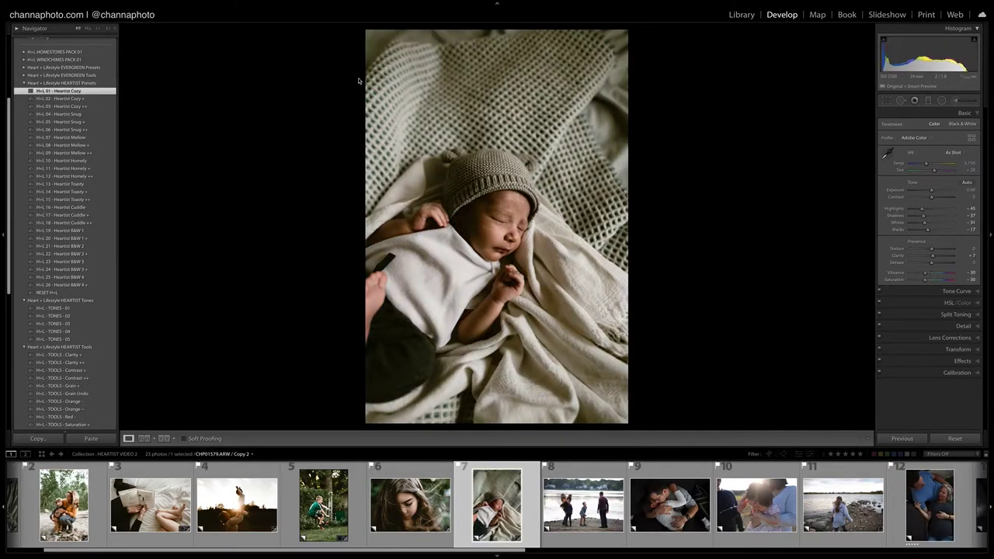
{"action": "key", "text": "backslash"}
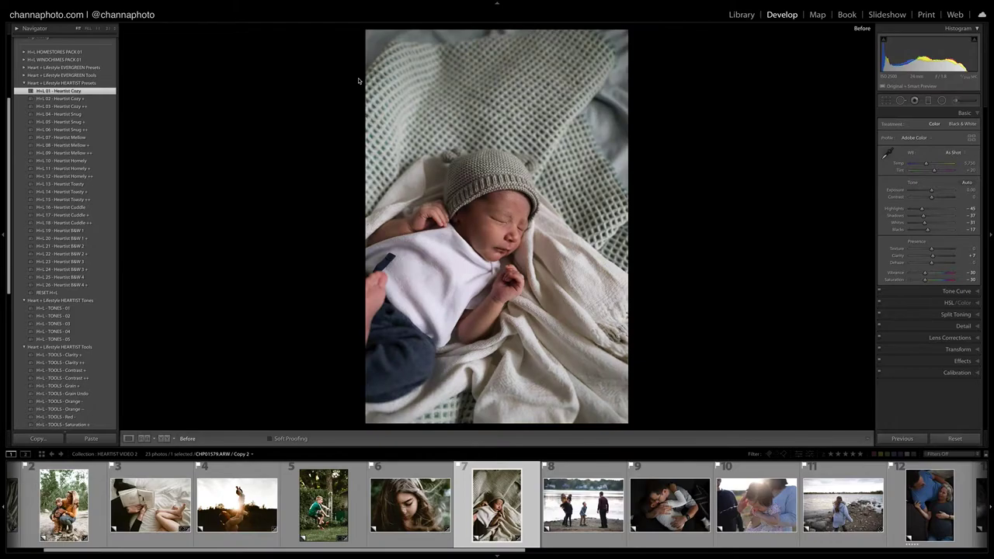
{"action": "key", "text": "backslash"}
{"action": "key", "text": "backslash"}
{"action": "key", "text": "backslash"}
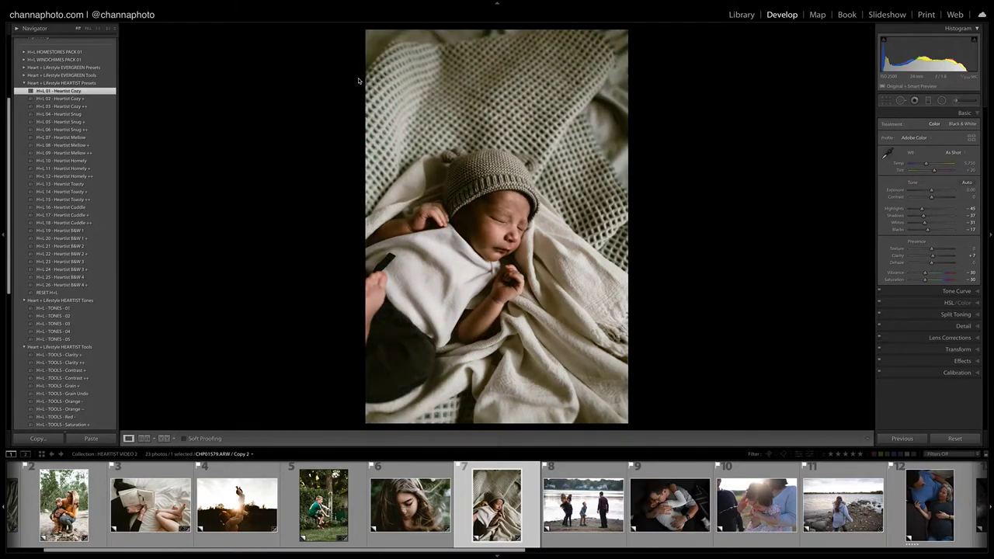
Straighten the eighth photo, with the family by the lake, rotating it counterclockwise by about 1.53 degrees.
{"action": "key", "text": "Right"}
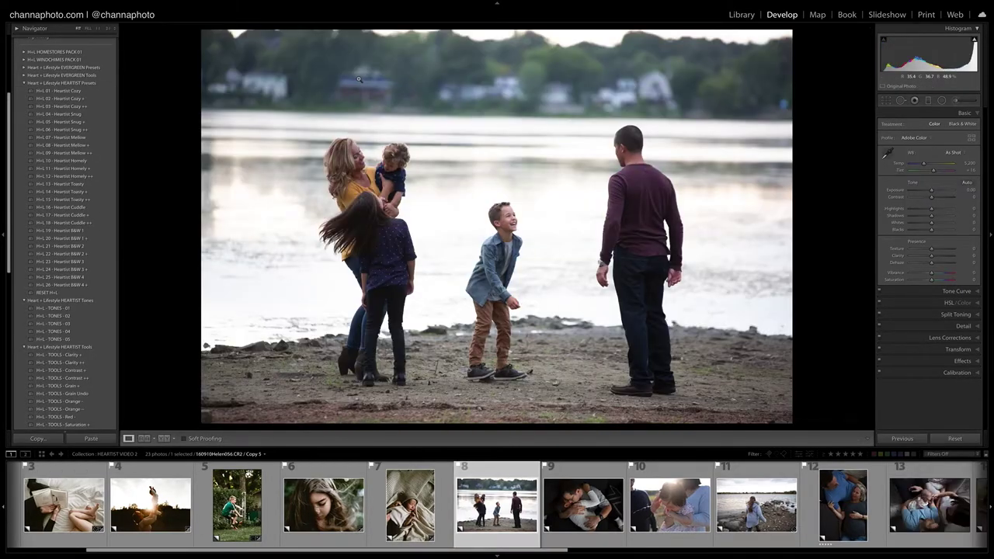
{"action": "left_click", "coordinate": [885, 101]}
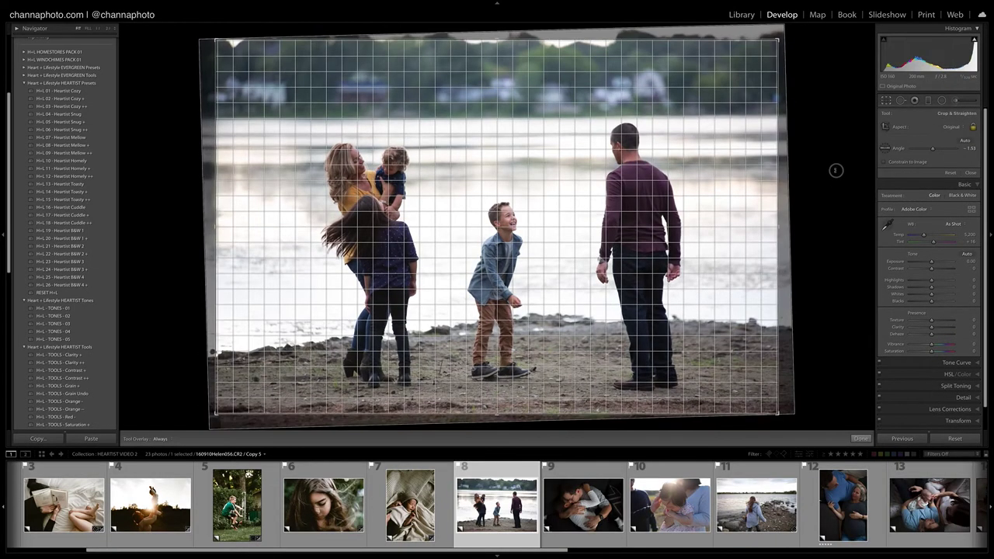
{"action": "key", "text": "r"}
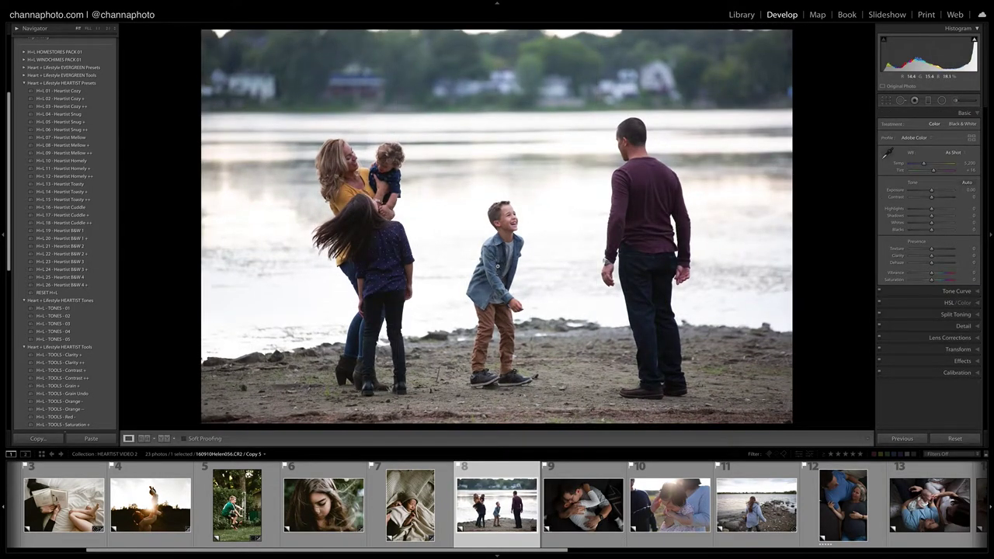
Try H+L 14 - Heartist Toasty + on the lake photo, settle on H+L 13 - Heartist Toasty, and set Temp to 5,571.
{"action": "left_click", "coordinate": [75, 191]}
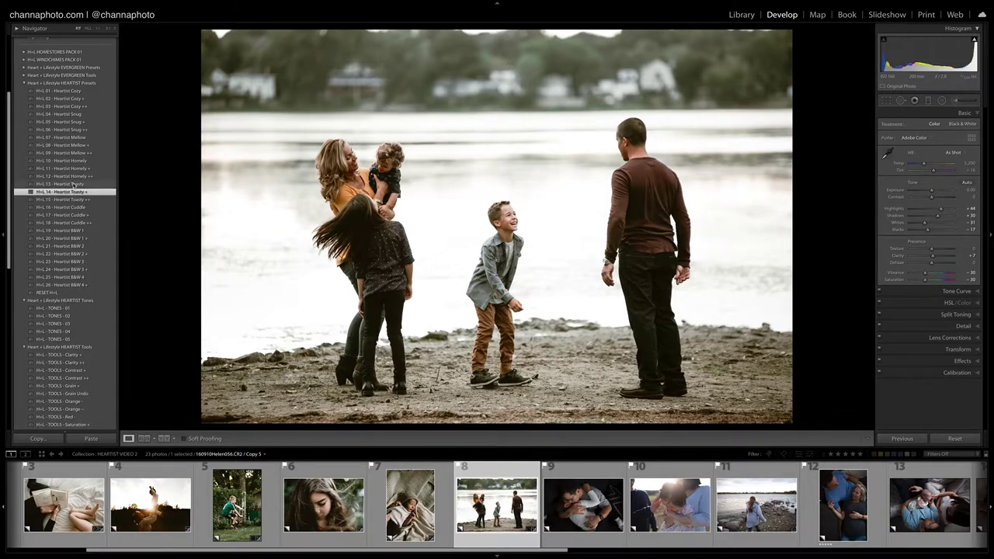
{"action": "left_click", "coordinate": [74, 184]}
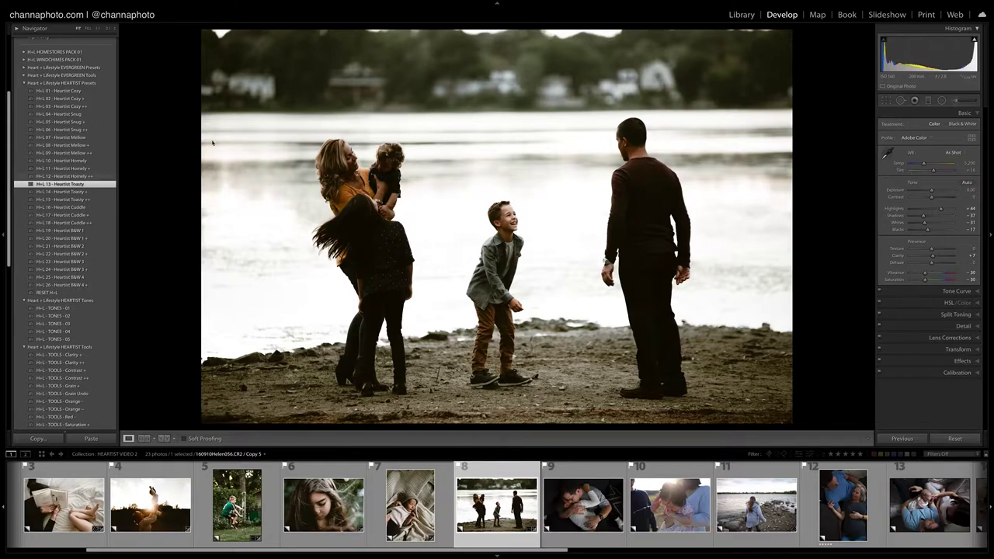
{"action": "left_click_drag", "start_coordinate": [923, 164], "coordinate": [924, 166]}
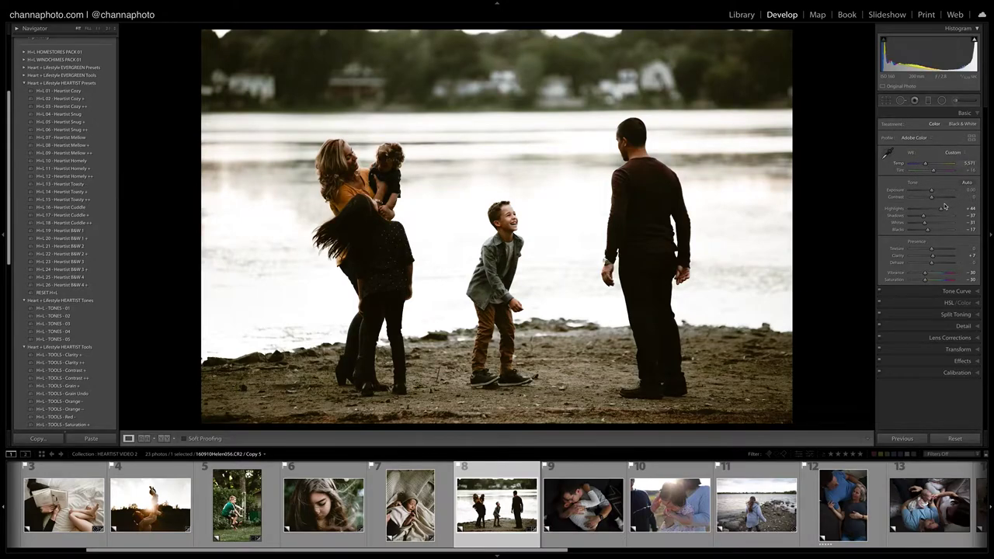
Set the lake family photo's Shadows to +9 and compare the edit with the original.
{"action": "left_click_drag", "start_coordinate": [923, 216], "coordinate": [933, 218]}
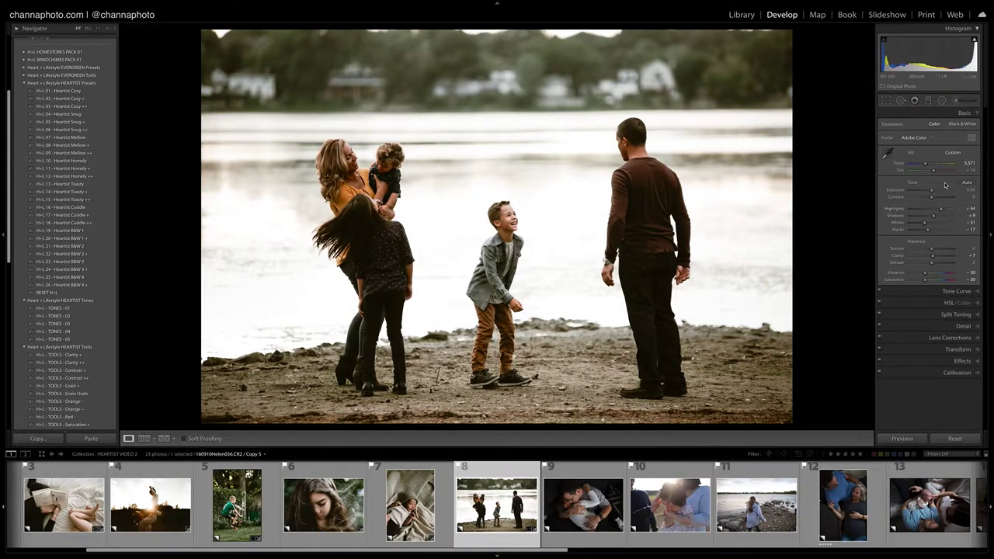
{"action": "key", "text": "backslash"}
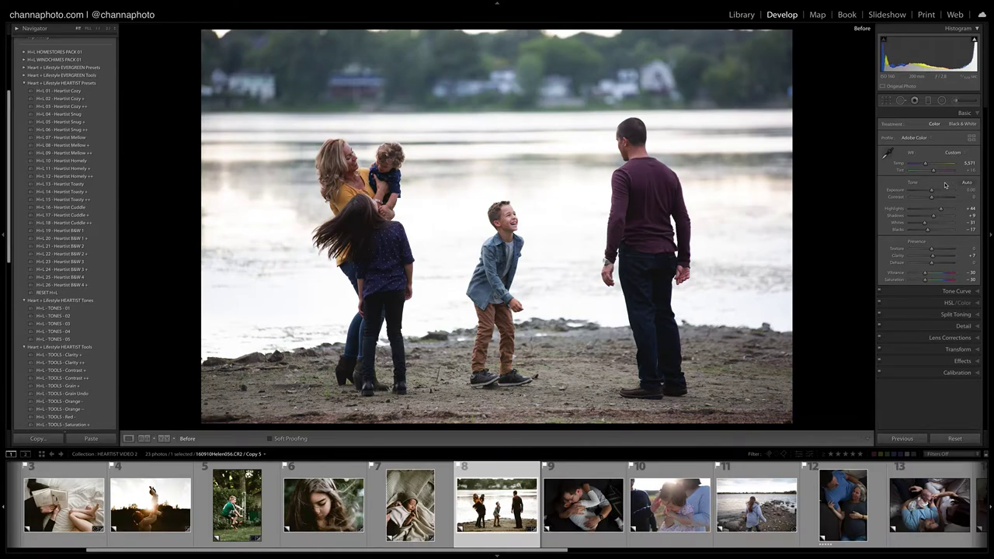
{"action": "key", "text": "backslash"}
Apply H+L 03 - Heartist Cozy ++ to the ninth photo and H+L 05 - Heartist Snug + to the tenth photo.
{"action": "key", "text": "Right"}
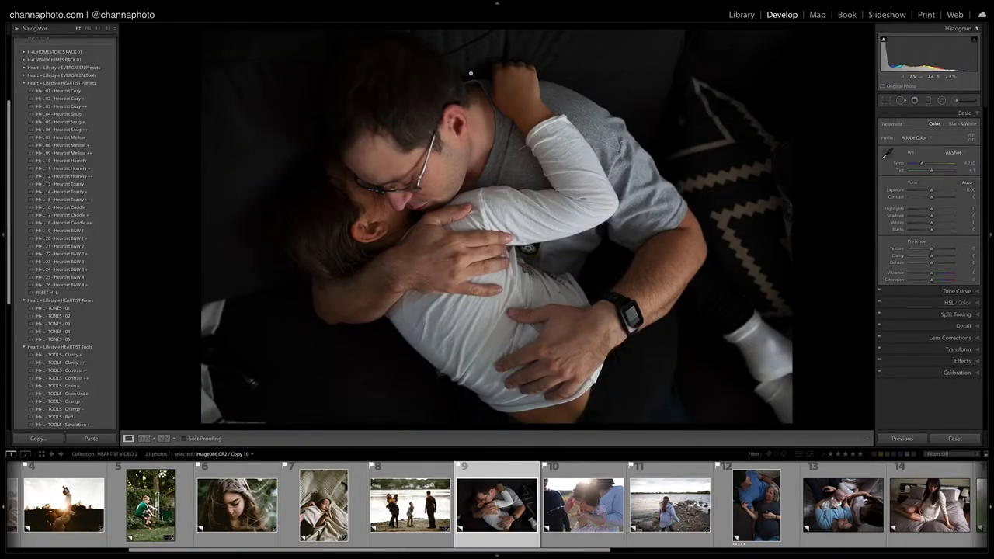
{"action": "left_click", "coordinate": [62, 106]}
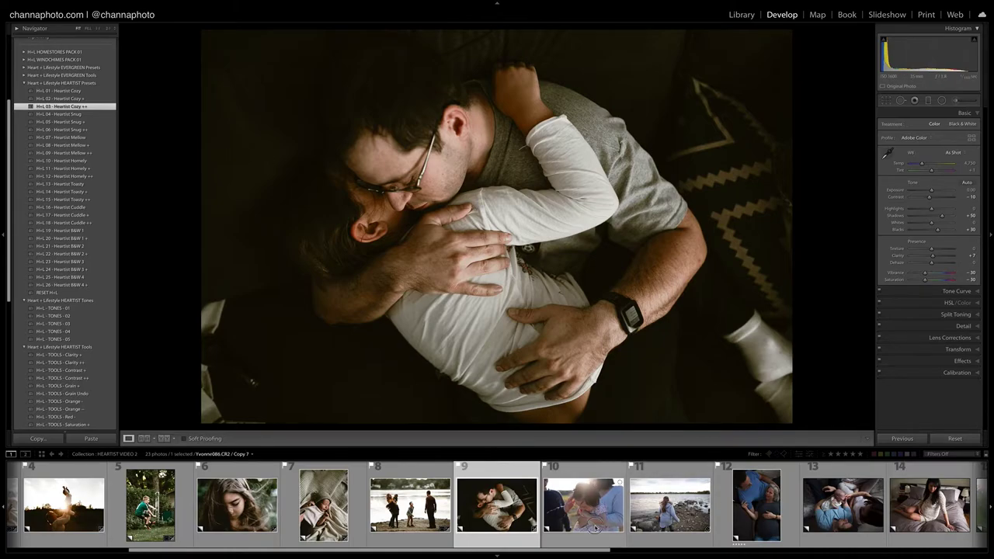
{"action": "left_click", "coordinate": [595, 528]}
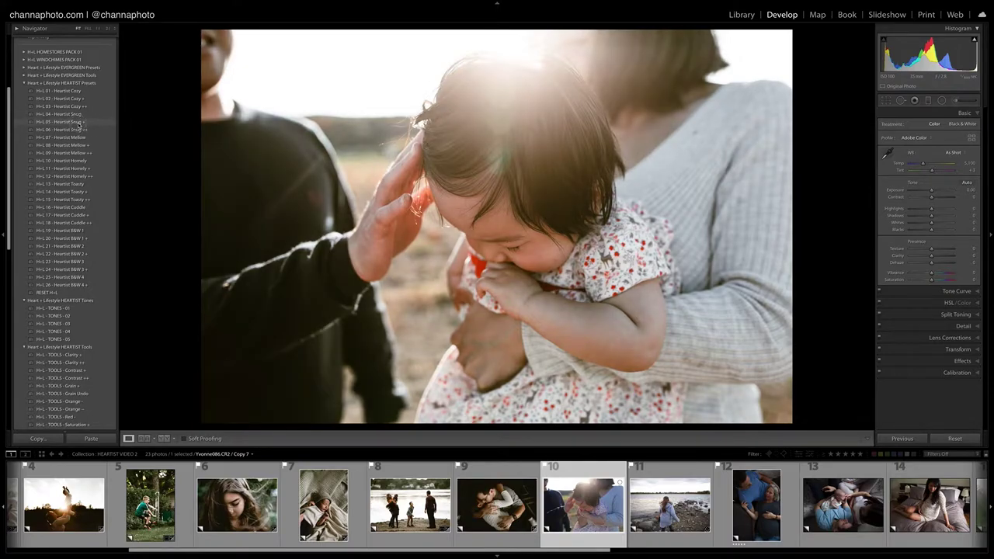
{"action": "left_click", "coordinate": [78, 121]}
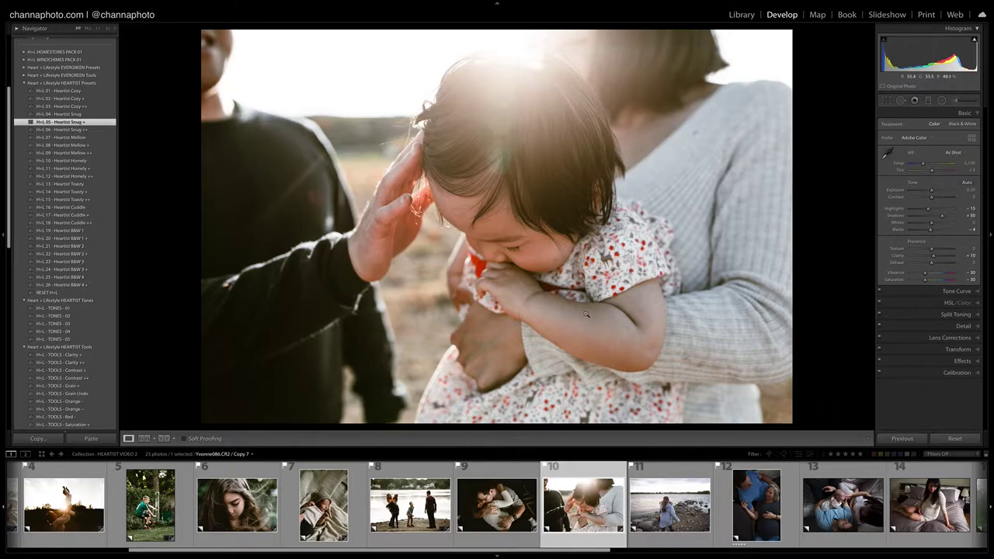
Brush the baby's skin in the tenth photo with the H+L - SKIN - Warm Glow effect and set its Temp to 18.
{"action": "left_click", "coordinate": [955, 101]}
{"action": "left_click", "coordinate": [948, 126]}
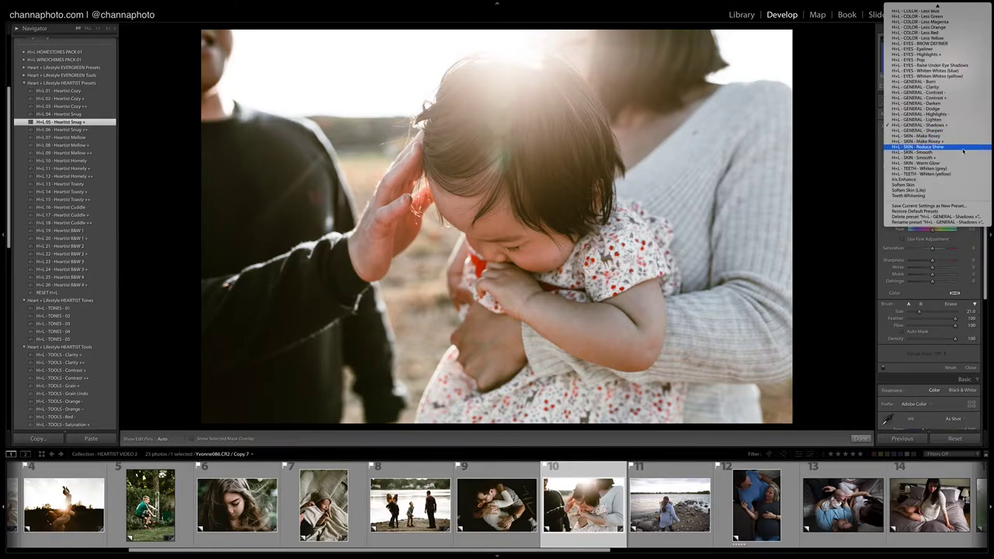
{"action": "left_click", "coordinate": [951, 163]}
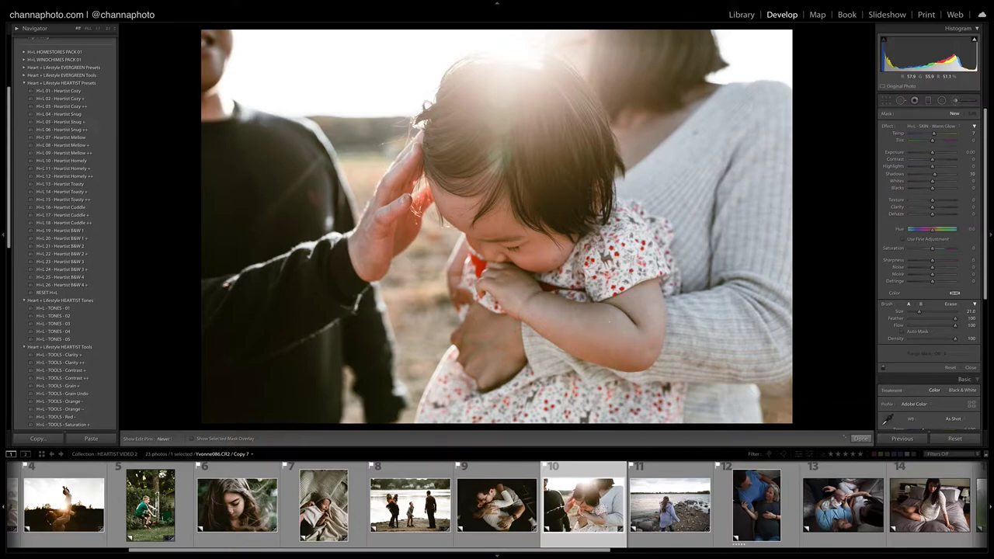
{"action": "left_click_drag", "start_coordinate": [932, 133], "coordinate": [935, 136]}
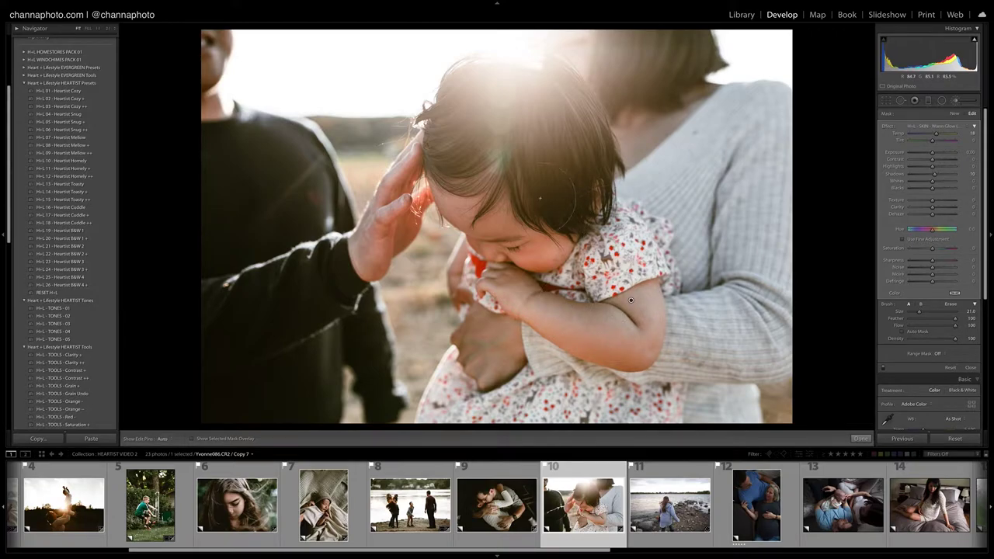
Add the H+L - TOOLS presets Clarity +, Contrast + and Orange -- to the baby photo, closing the adjustment brush.
{"action": "left_click", "coordinate": [83, 355]}
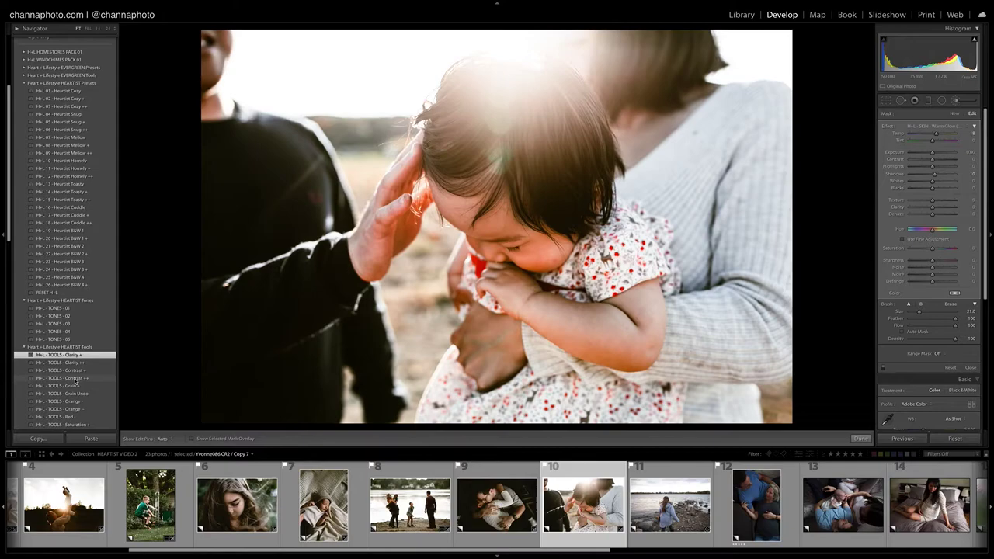
{"action": "left_click", "coordinate": [78, 371]}
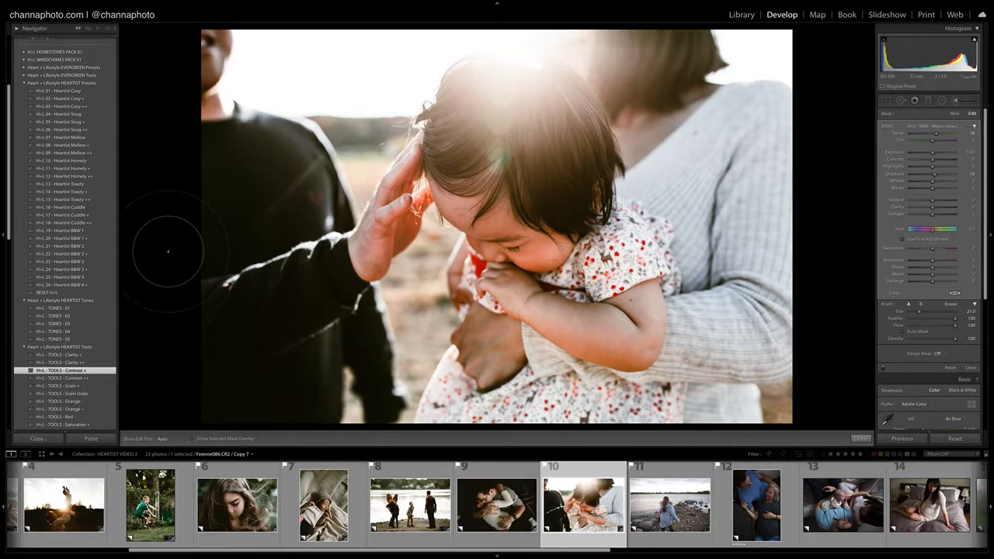
{"action": "left_click", "coordinate": [954, 102]}
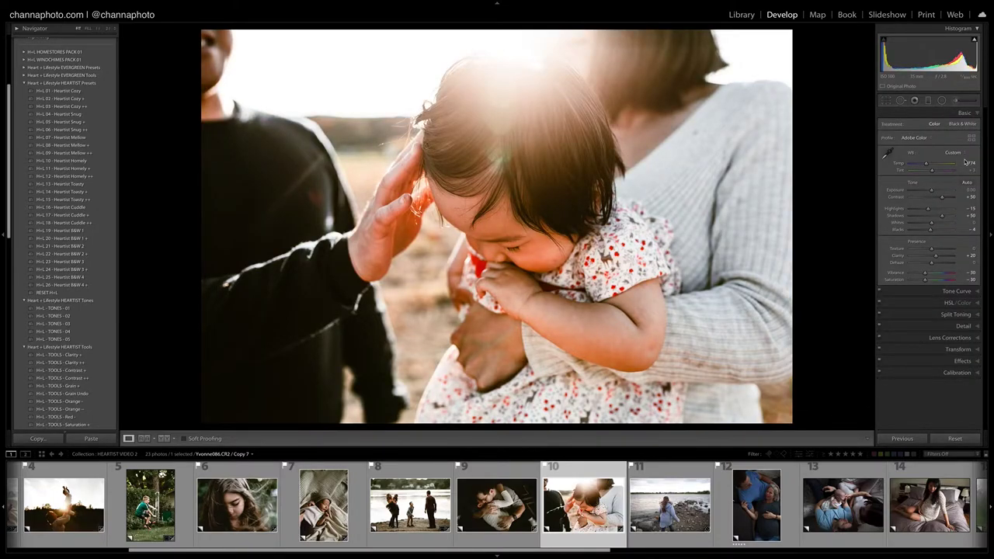
{"action": "scroll", "coordinate": [9, 266], "scroll_direction": "down", "scroll_amount": 3}
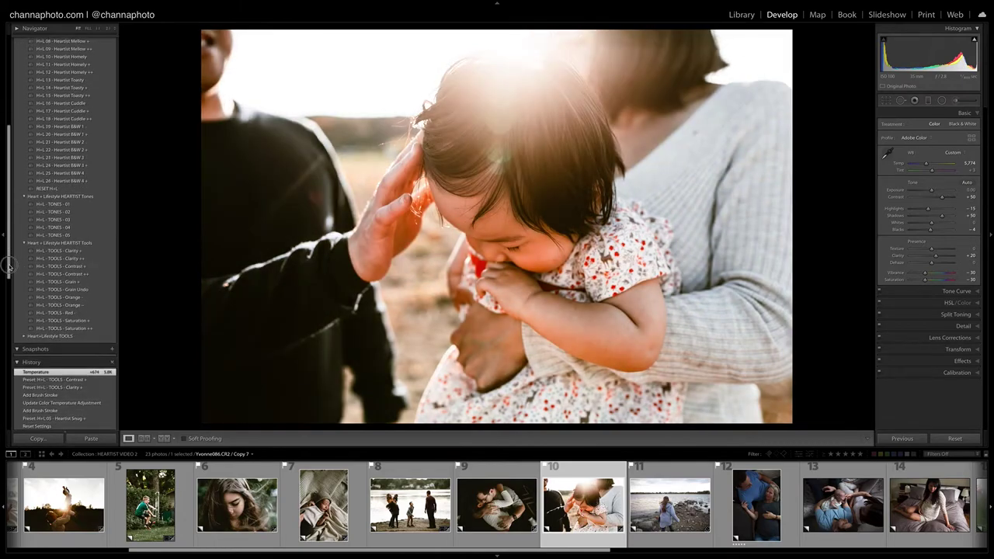
{"action": "left_click", "coordinate": [83, 304]}
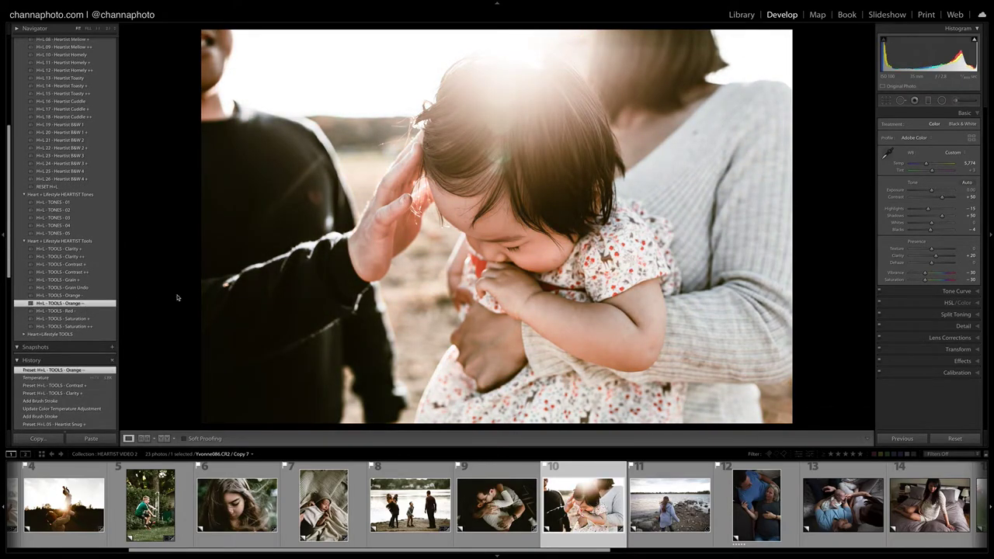
Set the baby photo's Temp to 9,115, Clarity to +54 and Dehaze to +12, and compare with the original.
{"action": "mouse_move", "coordinate": [933, 163]}
{"action": "left_mouse_down"}
{"action": "mouse_move", "coordinate": [926, 166]}
{"action": "mouse_move", "coordinate": [939, 170]}
{"action": "left_mouse_up"}
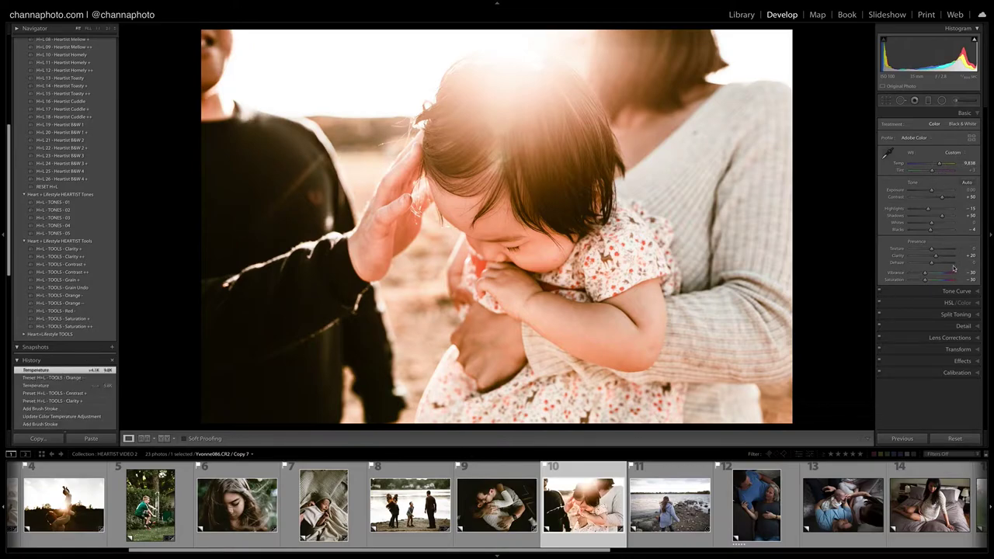
{"action": "left_click_drag", "start_coordinate": [933, 264], "coordinate": [940, 257]}
{"action": "left_click_drag", "start_coordinate": [940, 164], "coordinate": [937, 164]}
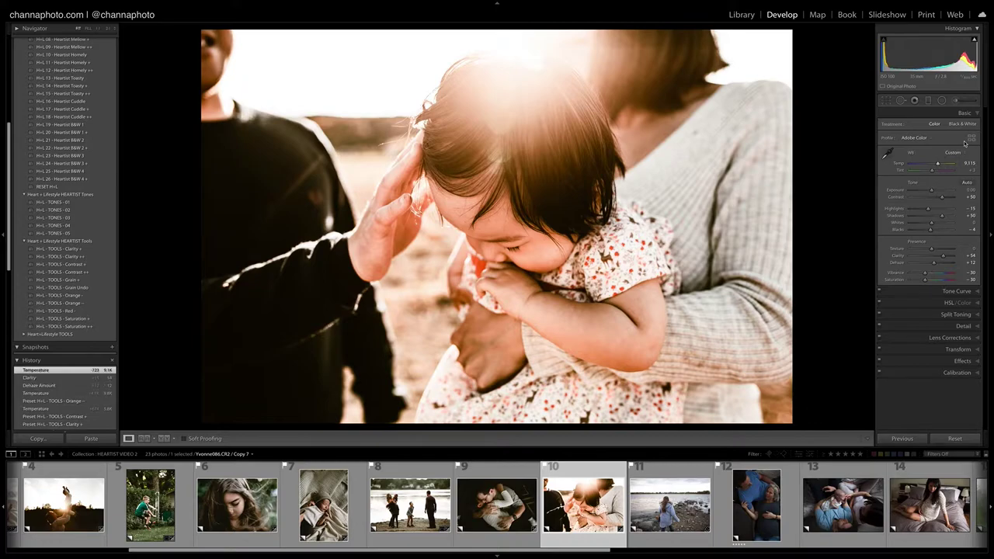
{"action": "key", "text": "backslash"}
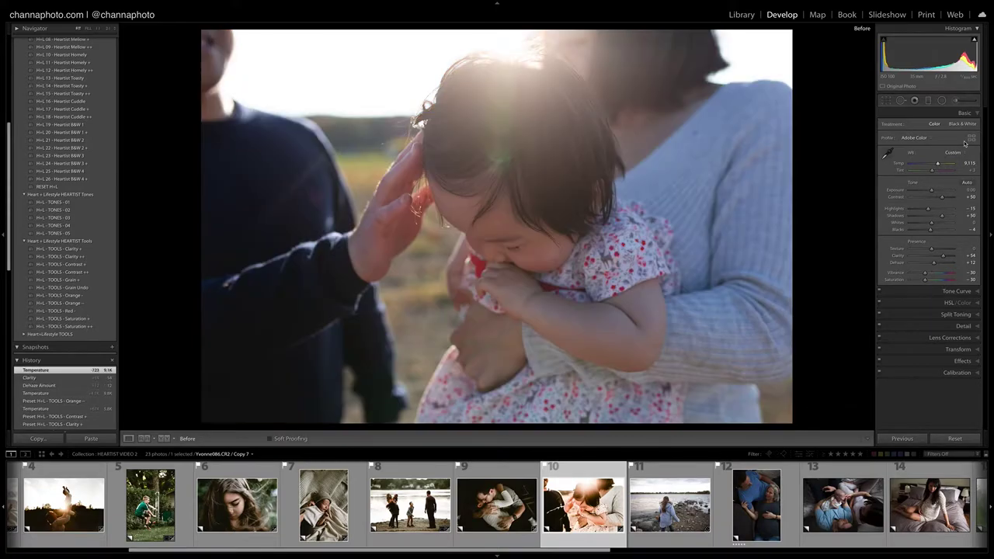
{"action": "key", "text": "backslash"}
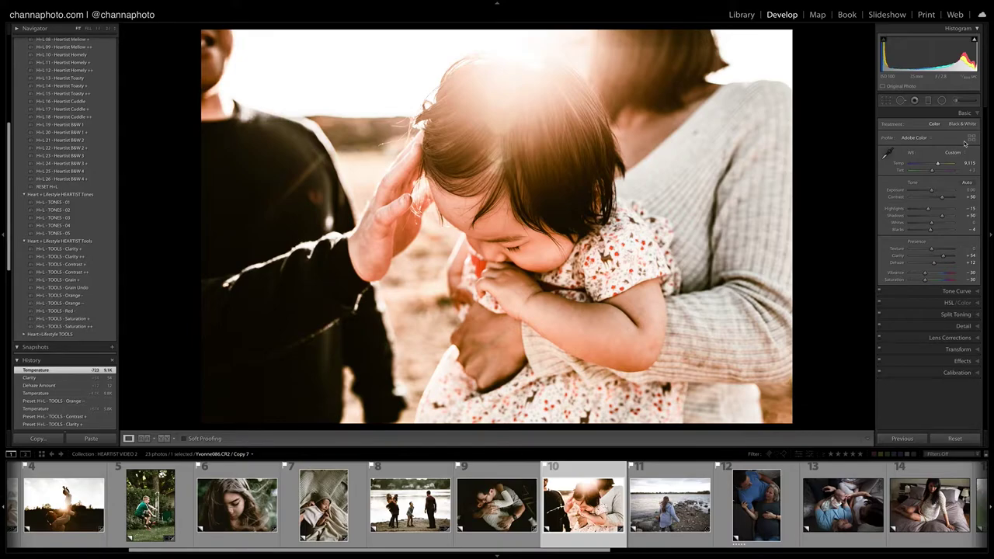
Paint the baby's arm with the H+L - GENERAL - Shadows + brush effect at size 8.0, hiding the edit pins.
{"action": "key", "text": "k"}
{"action": "left_click", "coordinate": [945, 126]}
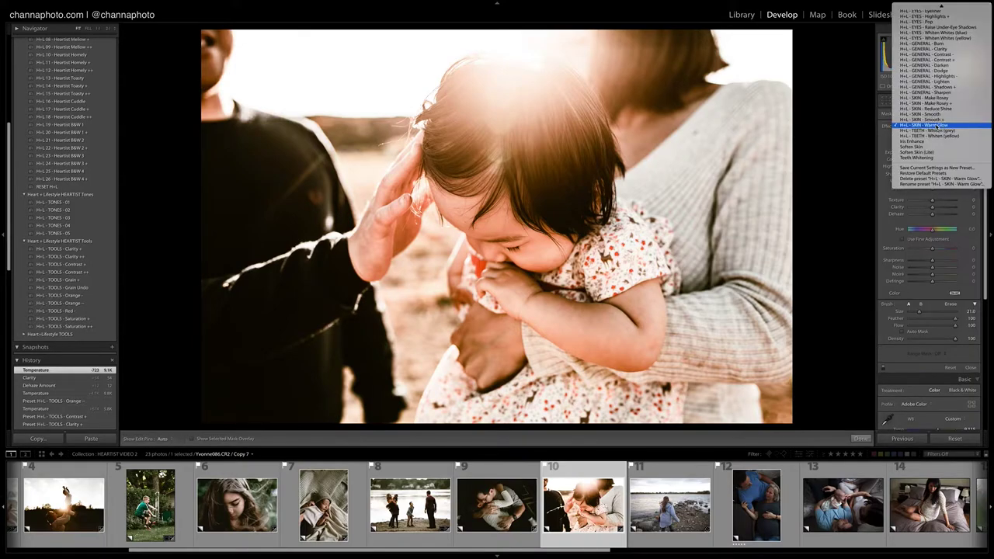
{"action": "left_click", "coordinate": [931, 87]}
{"action": "key", "text": "bracketleft"}
{"action": "key", "text": "bracketleft"}
{"action": "key", "text": "bracketleft"}
{"action": "key", "text": "bracketleft"}
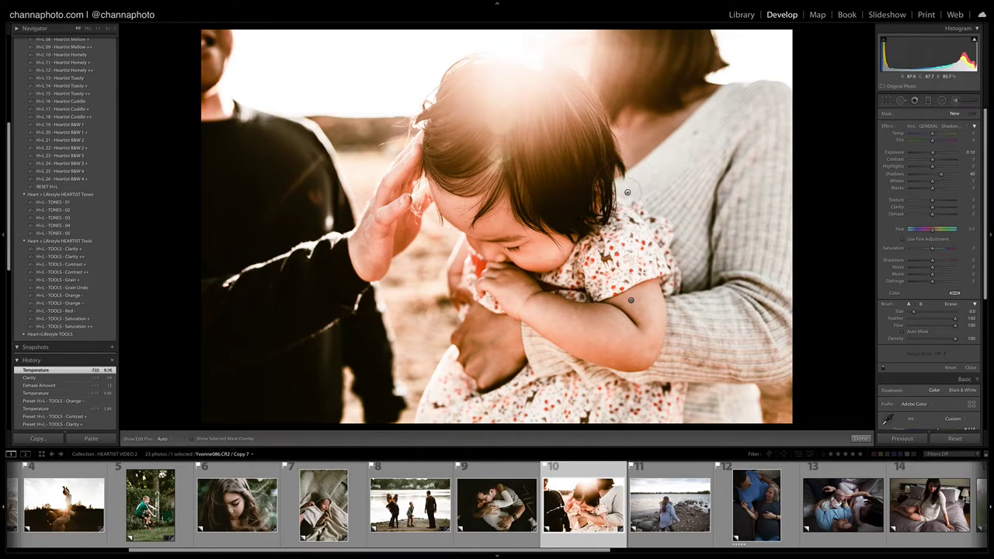
{"action": "key", "text": "h"}
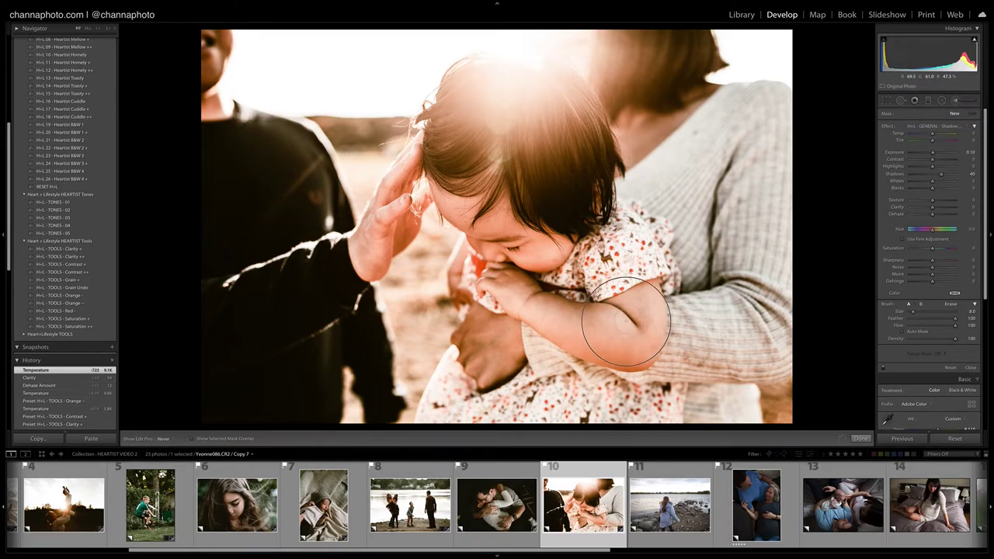
{"action": "mouse_move", "coordinate": [552, 296]}
{"action": "left_mouse_down"}
{"action": "mouse_move", "coordinate": [519, 282]}
{"action": "mouse_move", "coordinate": [629, 316]}
{"action": "mouse_move", "coordinate": [610, 321]}
{"action": "left_mouse_up"}
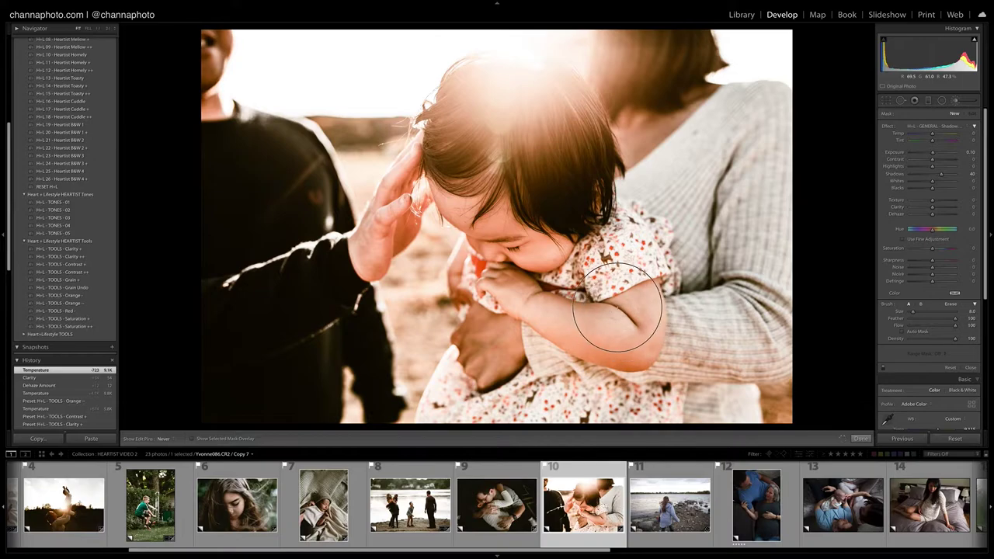
Warm the brushed arm area slightly with its Temp setting, finish the brush edit and compare before and after.
{"action": "left_click_drag", "start_coordinate": [931, 133], "coordinate": [937, 136]}
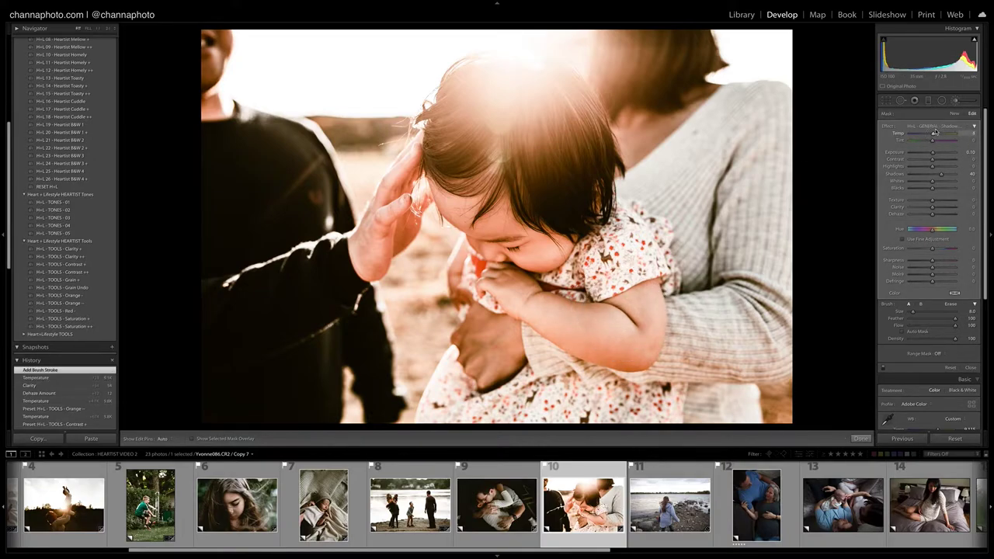
{"action": "left_click", "coordinate": [860, 439]}
{"action": "key", "text": "backslash"}
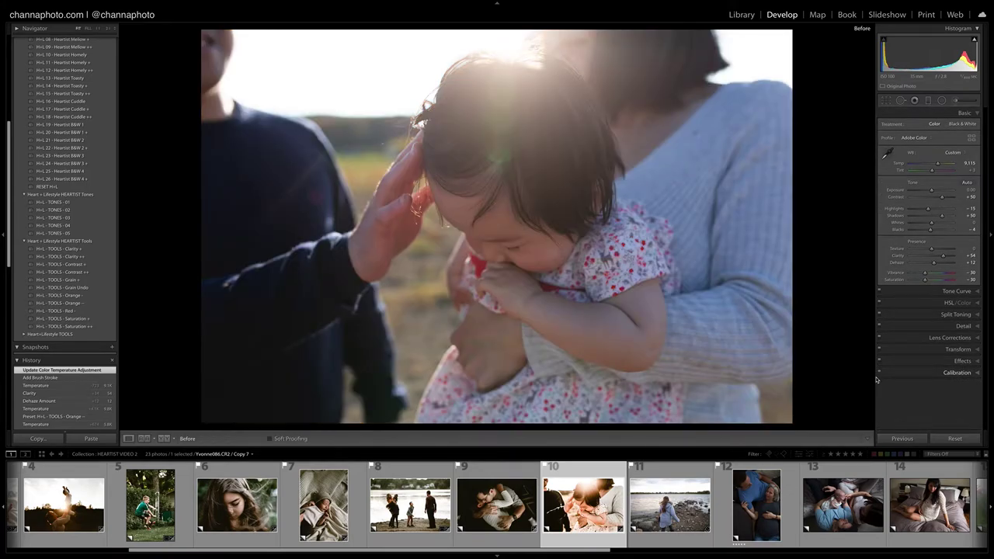
{"action": "key", "text": "backslash"}
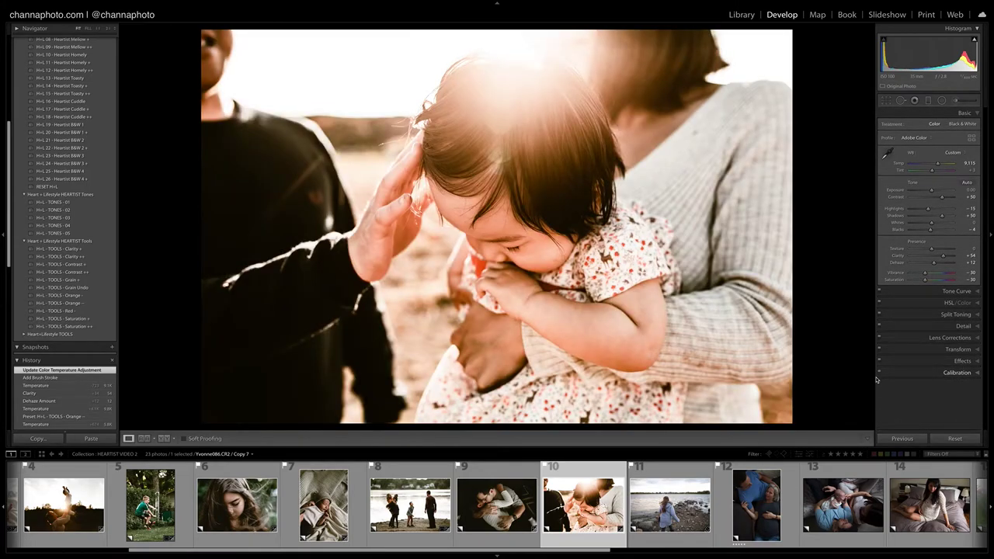
Enable lens profile corrections on the eleventh photo, of the girl on the rocky shore, and apply H+L 10 - Heartist Homely.
{"action": "key", "text": "Right"}
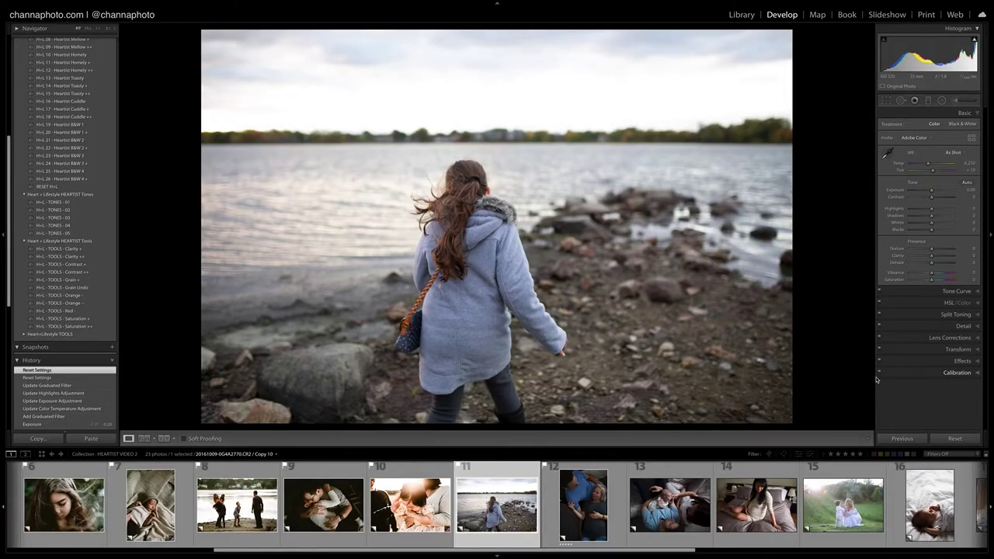
{"action": "left_click", "coordinate": [949, 337]}
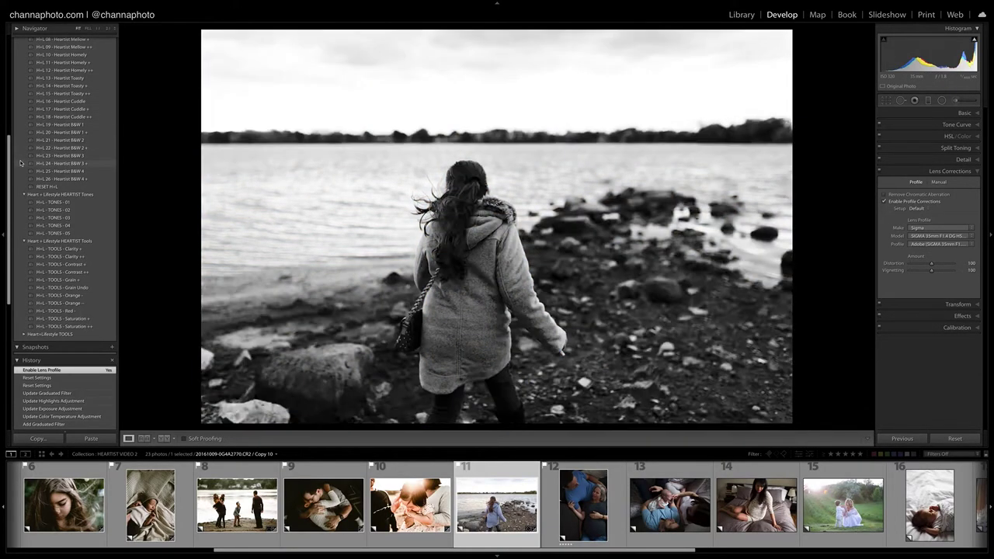
{"action": "scroll", "coordinate": [46, 156], "scroll_direction": "up", "scroll_amount": 5}
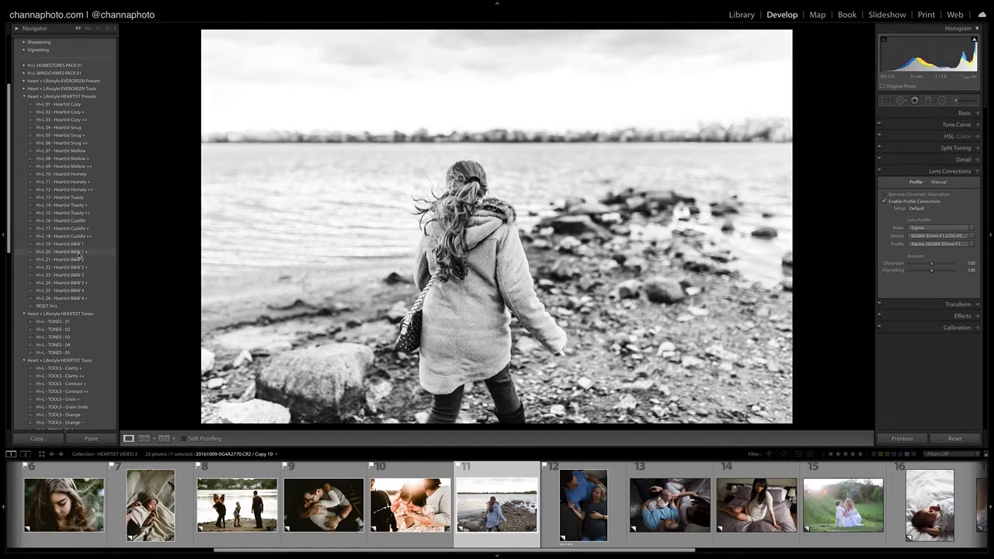
{"action": "left_click", "coordinate": [79, 175]}
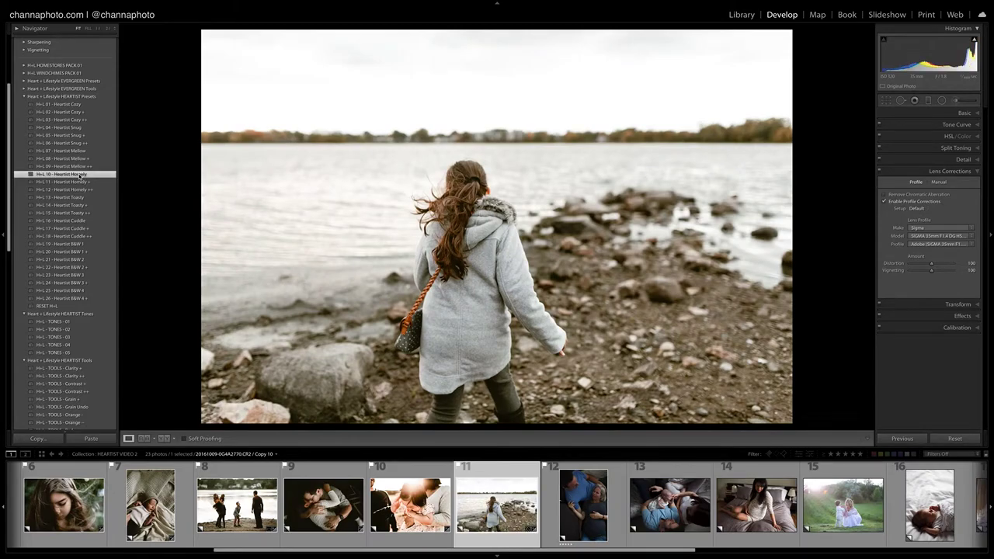
Set the Exposure of the rocky shore photo to −0.25.
{"action": "left_click", "coordinate": [964, 112]}
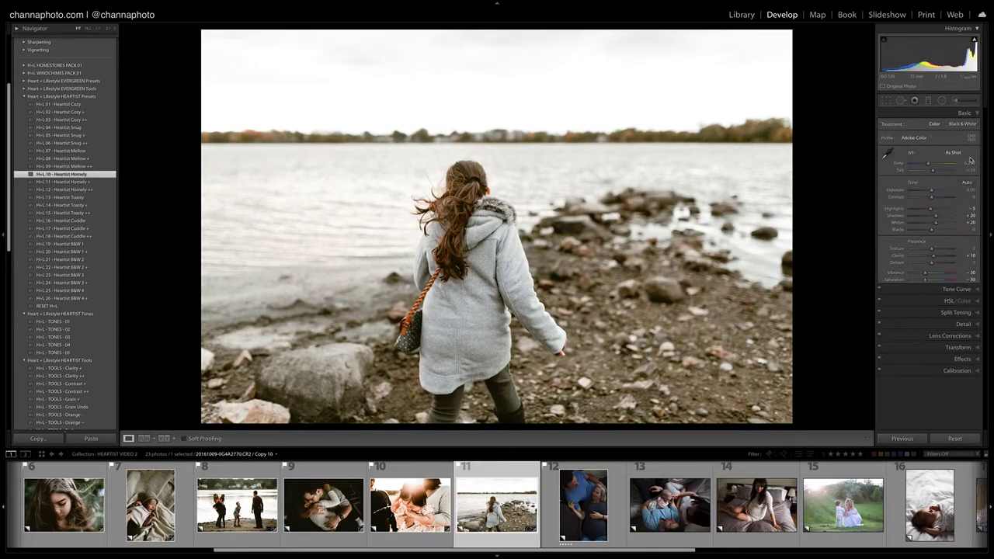
{"action": "left_click_drag", "start_coordinate": [932, 194], "coordinate": [930, 192]}
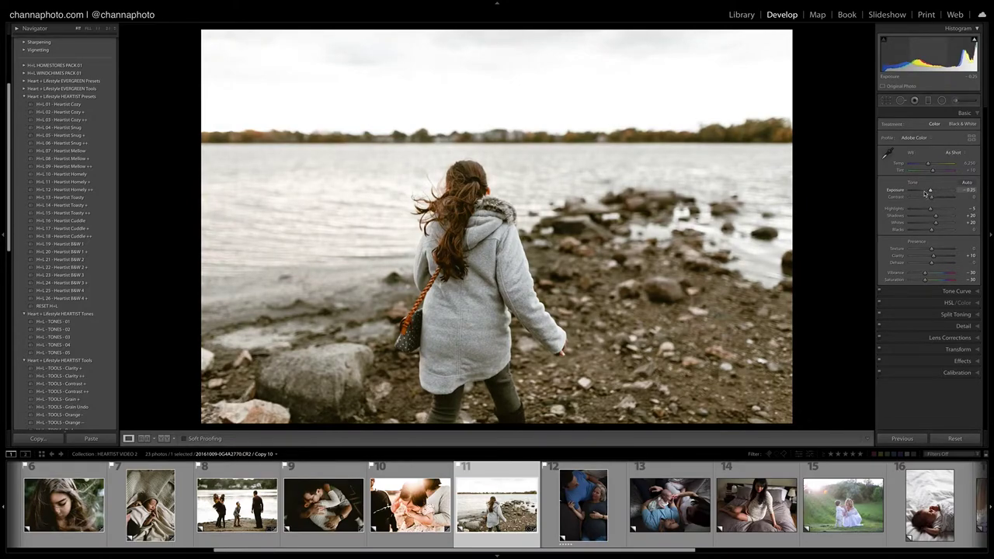
Add a graduated filter from the sky down over the water, with Exposure −1.23 and Highlights −68.
{"action": "left_click", "coordinate": [928, 100]}
{"action": "left_click_drag", "start_coordinate": [476, 36], "coordinate": [478, 249]}
{"action": "left_click_drag", "start_coordinate": [932, 152], "coordinate": [917, 167]}
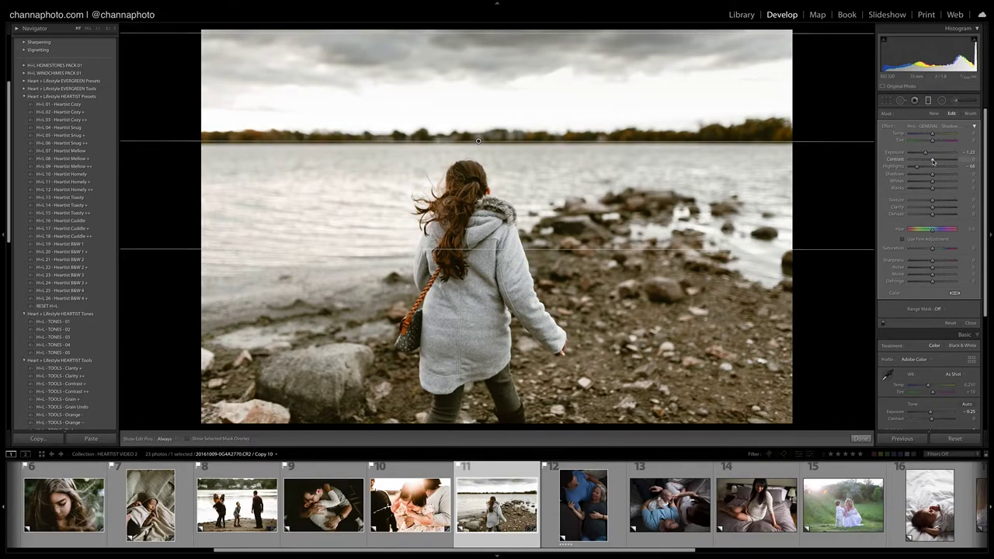
Move the graduated filter slightly lower, reduce its Highlights a little further, finish it and view the original for comparison.
{"action": "left_click_drag", "start_coordinate": [478, 142], "coordinate": [478, 162]}
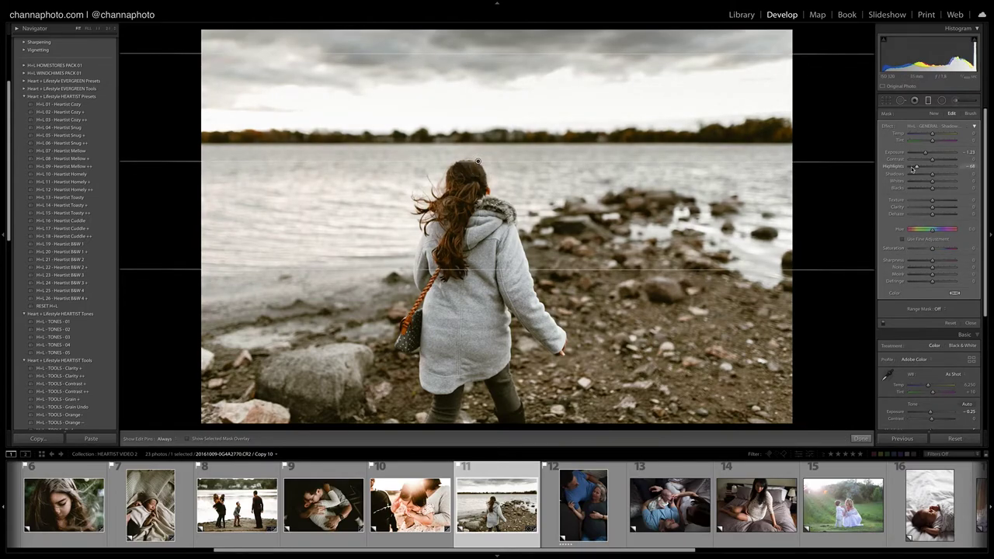
{"action": "left_click_drag", "start_coordinate": [916, 166], "coordinate": [913, 166]}
{"action": "left_click", "coordinate": [860, 438]}
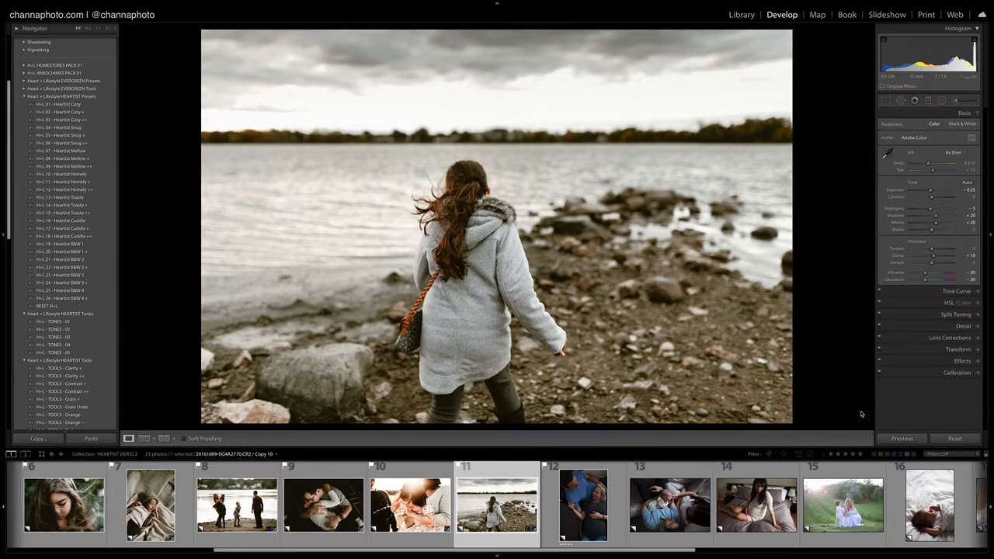
{"action": "key", "text": "backslash"}
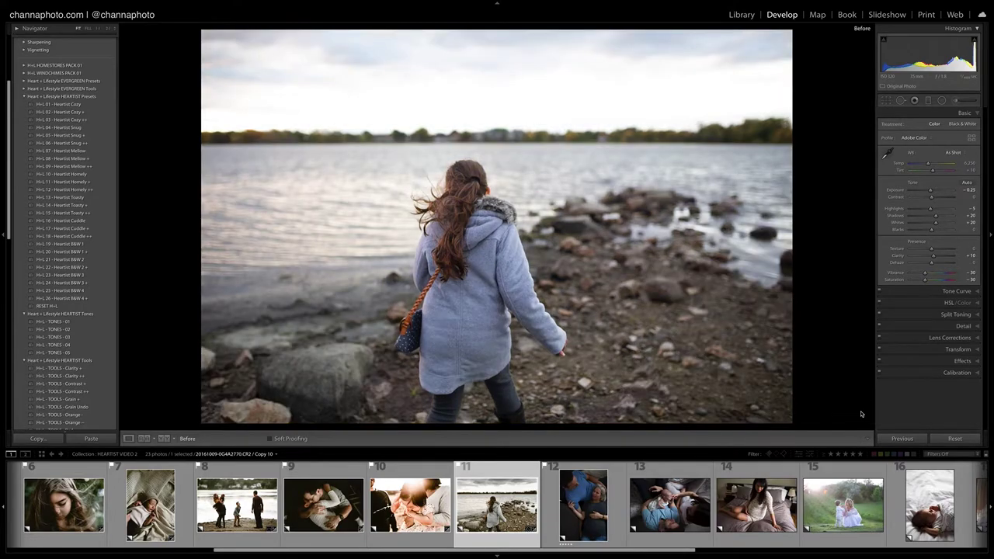
Return to the edited view and apply H+L 08 - Heartist Mellow + to the twelfth photo, of the expecting couple.
{"action": "key", "text": "backslash"}
{"action": "key", "text": "Right"}
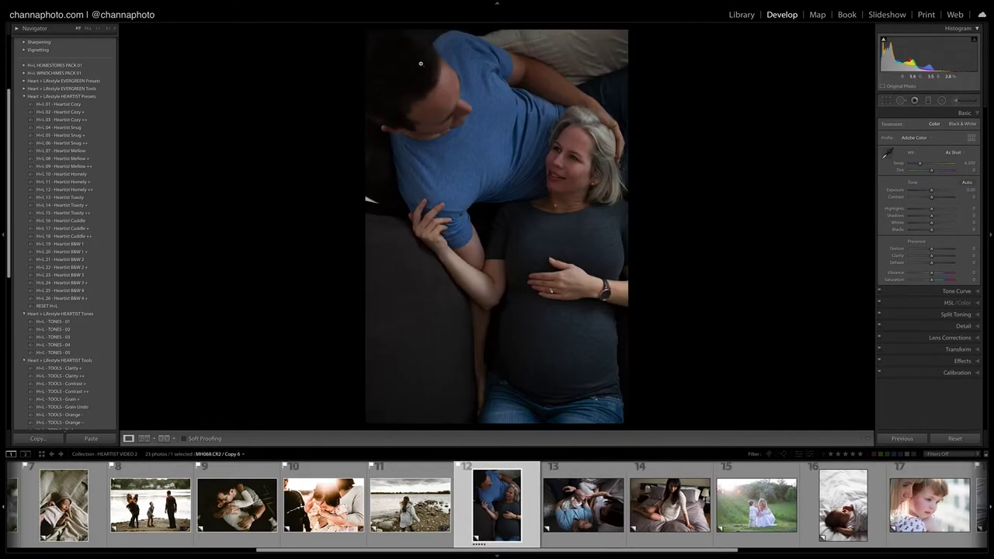
{"action": "left_click", "coordinate": [78, 153]}
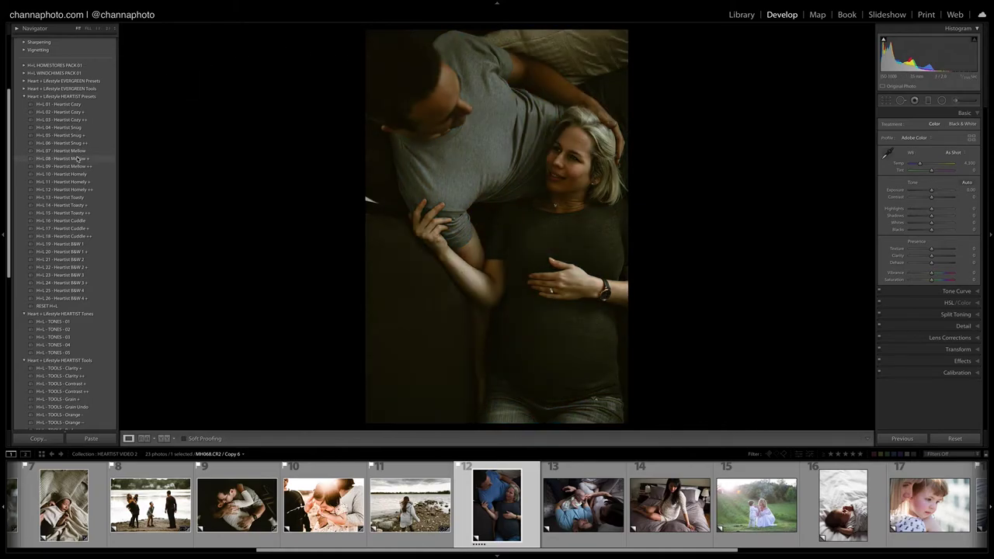
{"action": "left_click", "coordinate": [78, 158]}
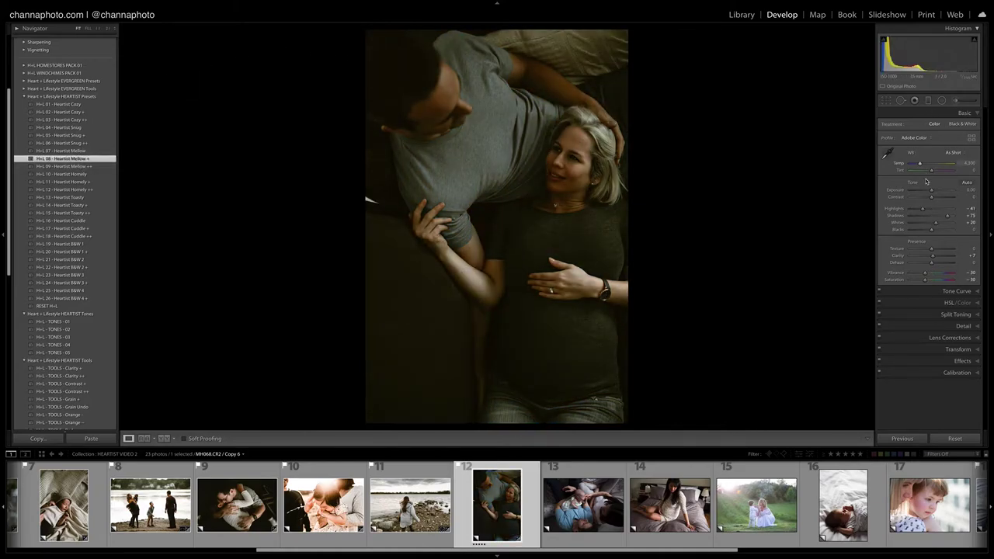
Set the expecting couple photo's Exposure to +1.20 and Temp to 4,681, and compare it with the original.
{"action": "left_click_drag", "start_coordinate": [931, 190], "coordinate": [922, 164]}
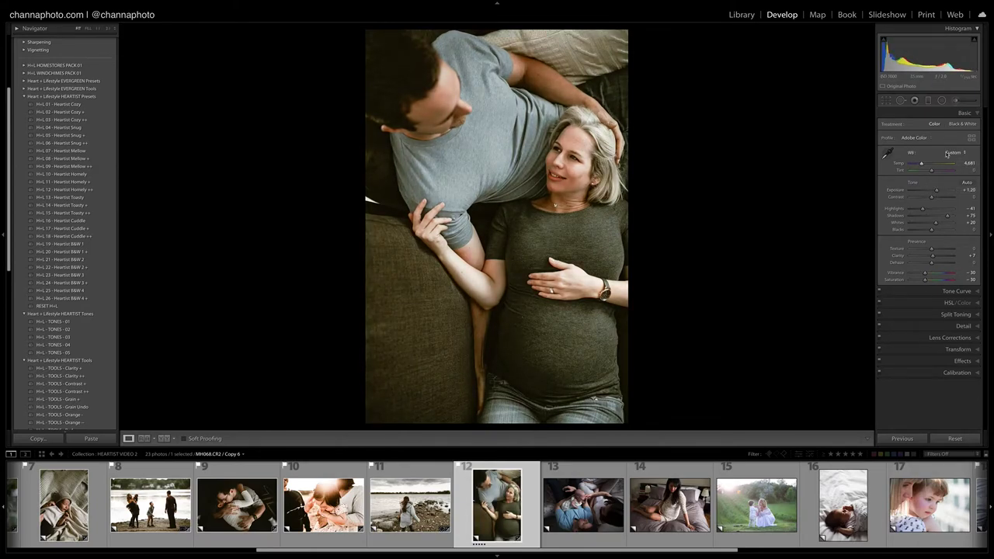
{"action": "key", "text": "backslash"}
{"action": "key", "text": "backslash"}
On the thirteenth photo, of the parents with their newborn, try H+L 17 - Heartist Cuddle + and replace it with H+L 13 - Heartist Toasty.
{"action": "key", "text": "Right"}
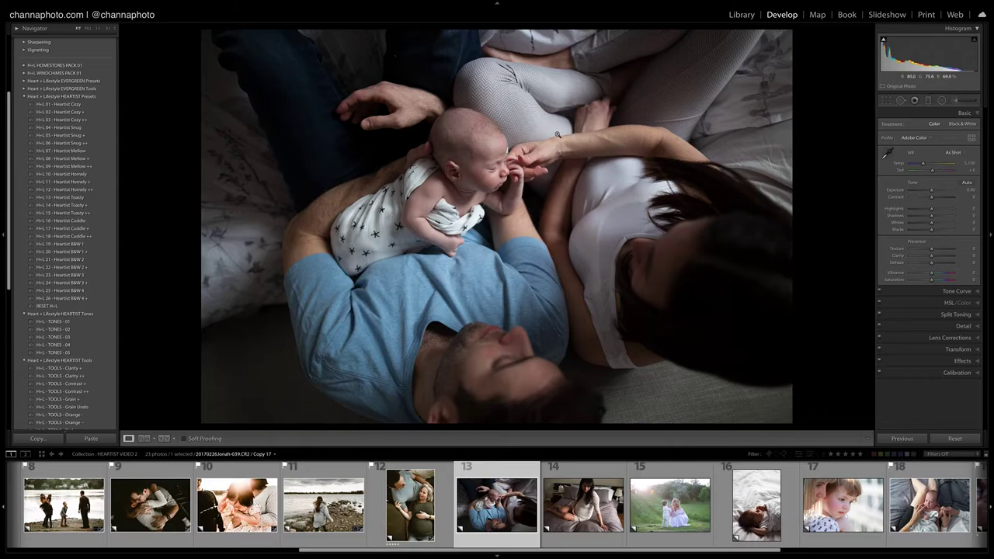
{"action": "left_click", "coordinate": [73, 120]}
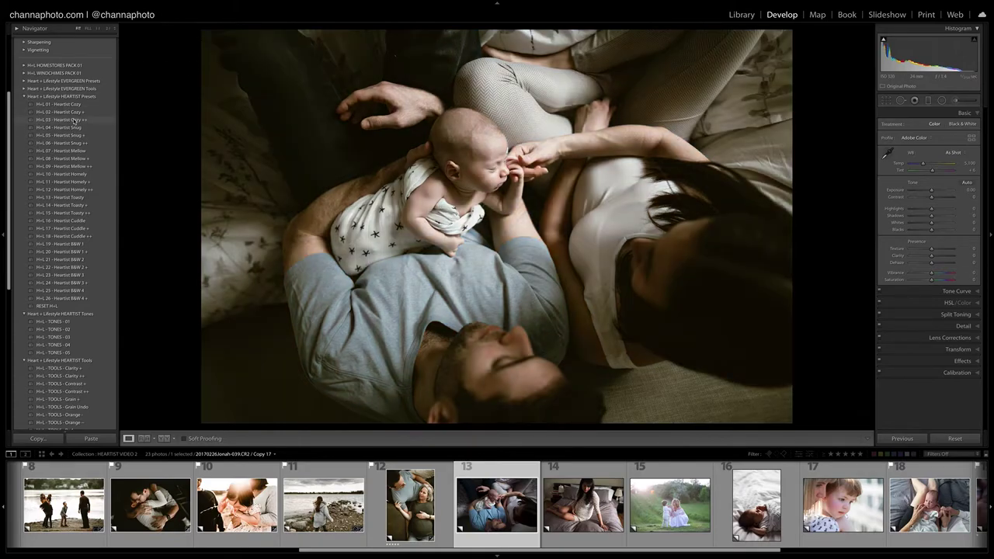
{"action": "left_click", "coordinate": [75, 230]}
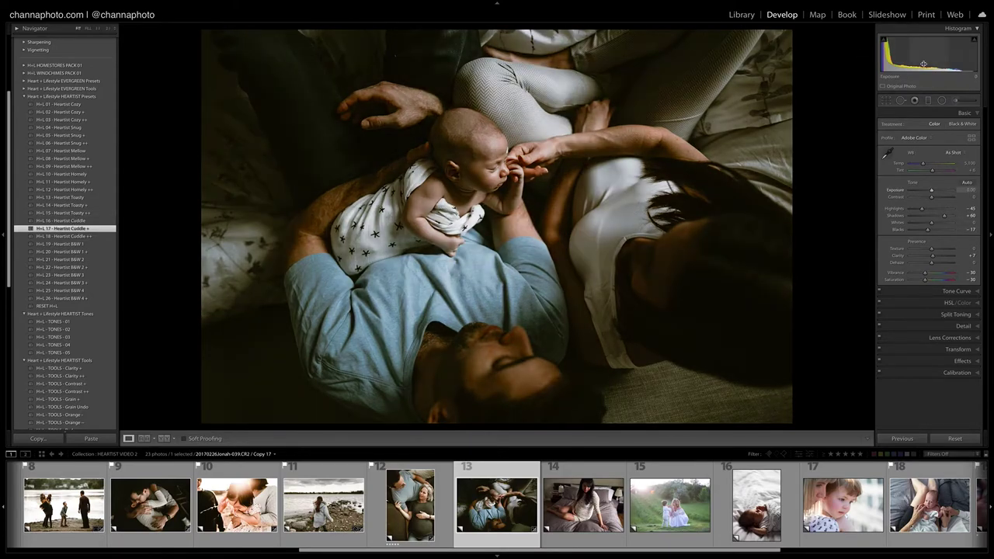
{"action": "key", "text": "backslash"}
{"action": "key", "text": "backslash"}
{"action": "left_click", "coordinate": [80, 199]}
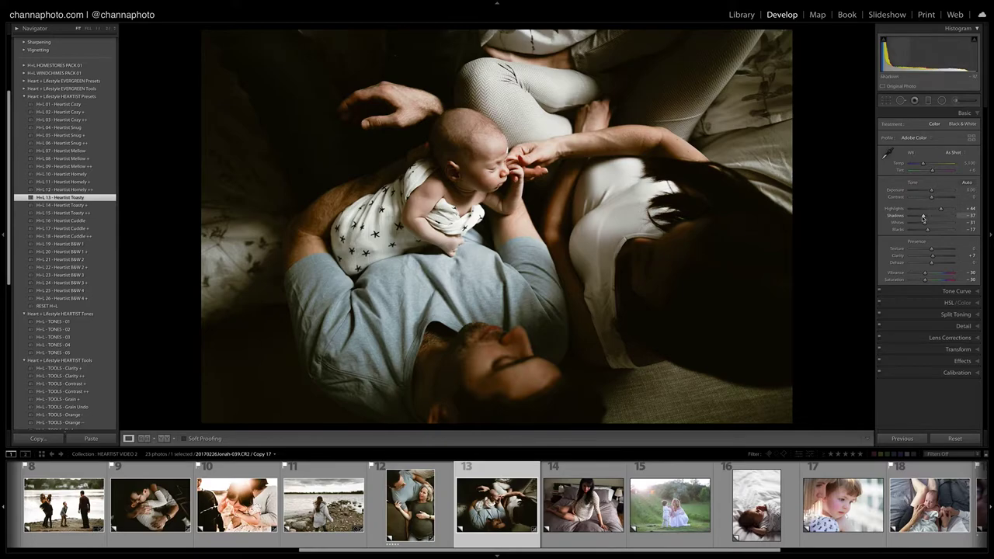
Set the newborn family photo's Highlights to +20 and Shadows to −1, and compare it with the original.
{"action": "left_click_drag", "start_coordinate": [940, 210], "coordinate": [935, 212]}
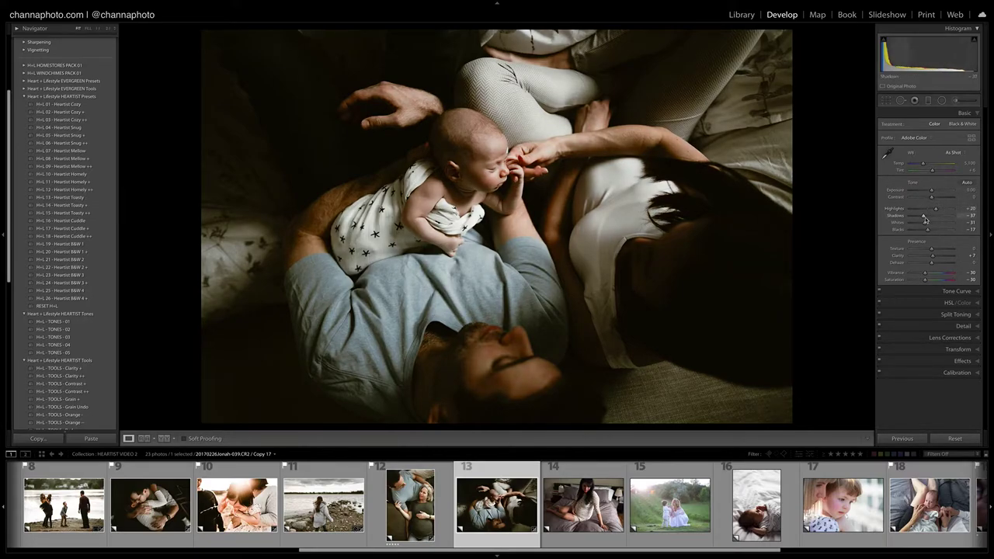
{"action": "mouse_move", "coordinate": [923, 216]}
{"action": "left_mouse_down"}
{"action": "mouse_move", "coordinate": [936, 221]}
{"action": "mouse_move", "coordinate": [925, 218]}
{"action": "left_mouse_up"}
{"action": "key", "text": "backslash"}
{"action": "key", "text": "backslash"}
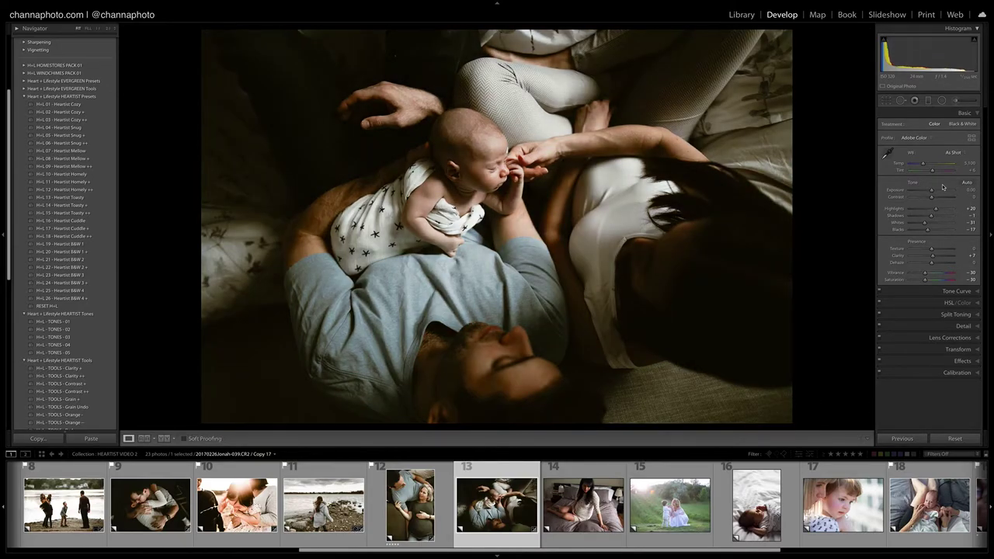
Crop the fourteenth photo, of the woman on the bed, tighter so that the frame cuts her face above the nose.
{"action": "key", "text": "Right"}
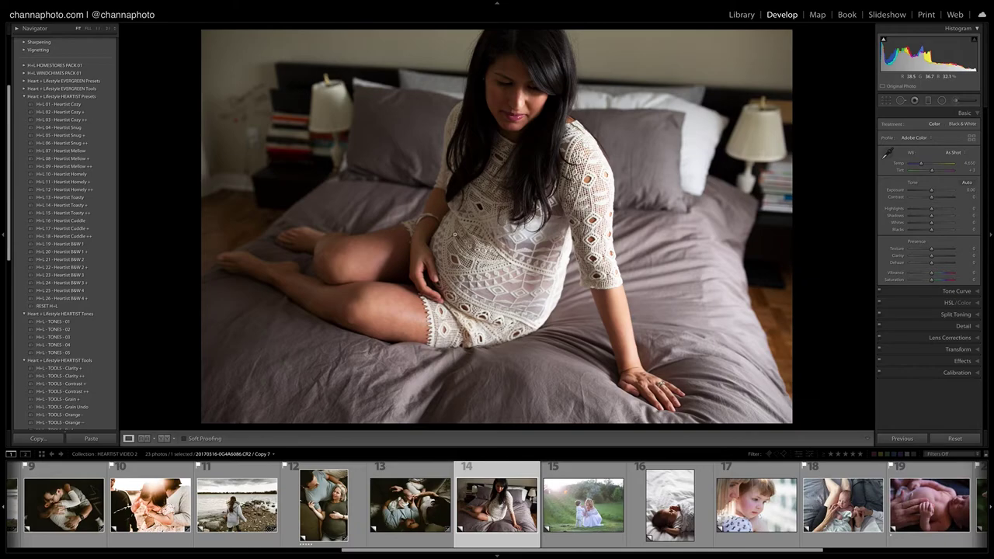
{"action": "left_click", "coordinate": [886, 101]}
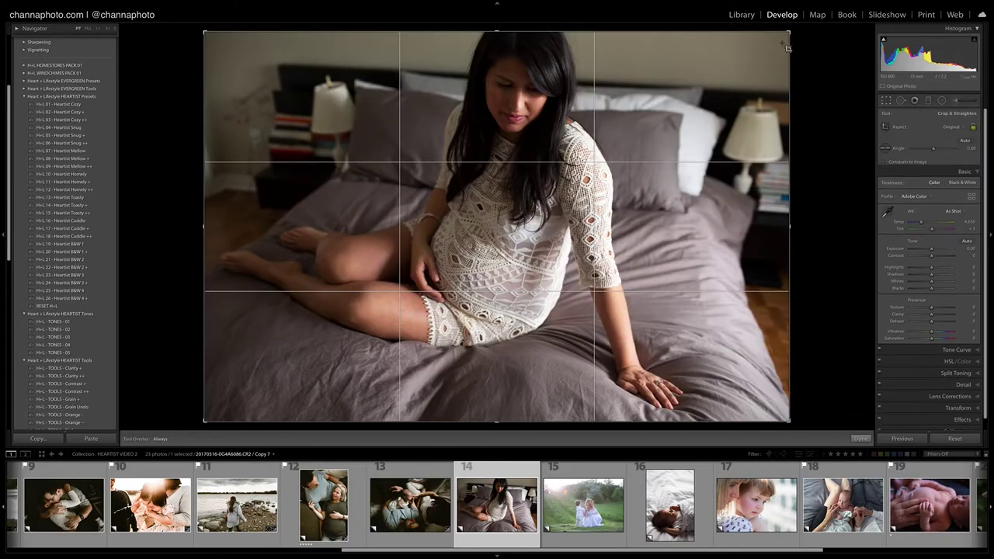
{"action": "left_click_drag", "start_coordinate": [788, 31], "coordinate": [741, 63]}
{"action": "left_click_drag", "start_coordinate": [590, 177], "coordinate": [586, 180]}
{"action": "key", "text": "Return"}
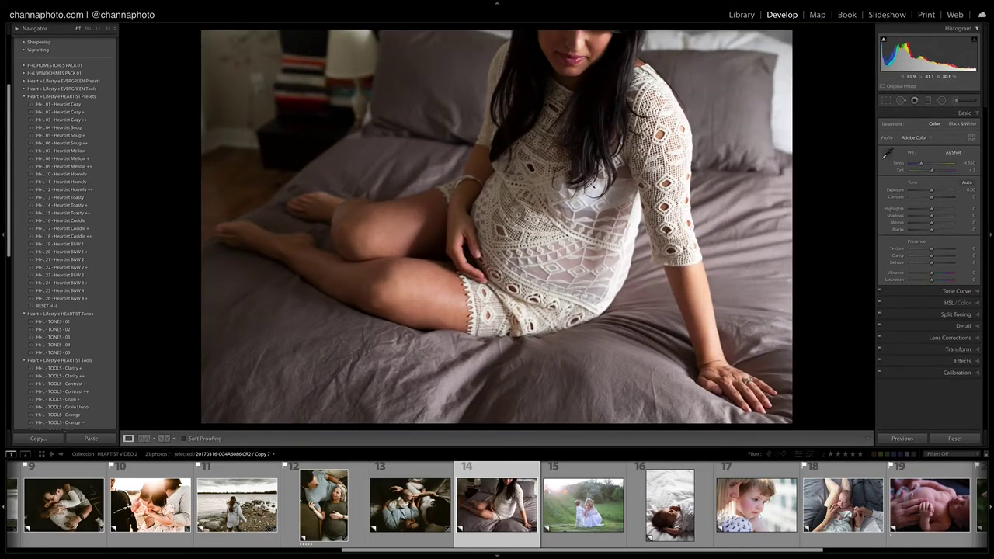
Apply H+L 02 - Heartist Cozy + to the bed photo and set its Shadows to +2.
{"action": "left_click", "coordinate": [74, 104]}
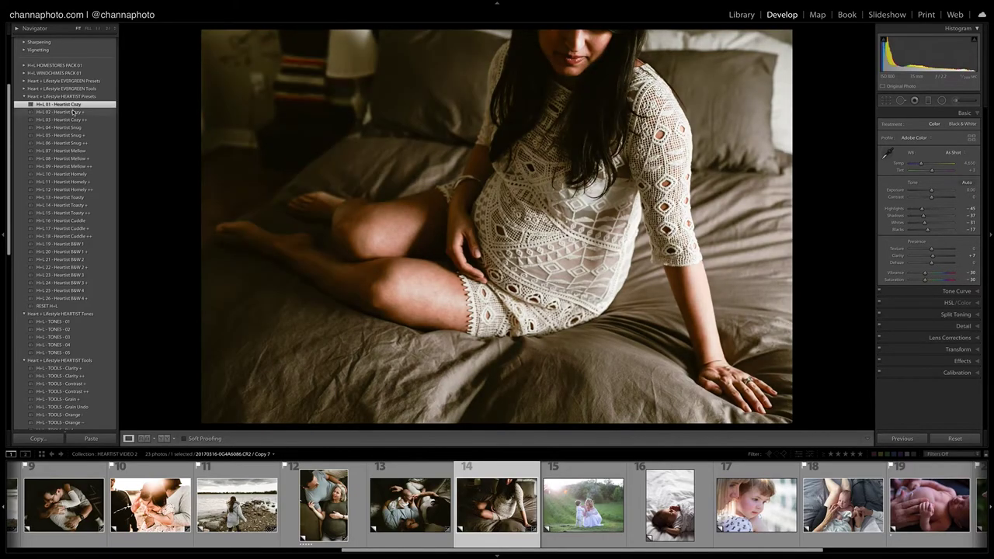
{"action": "left_click", "coordinate": [74, 113]}
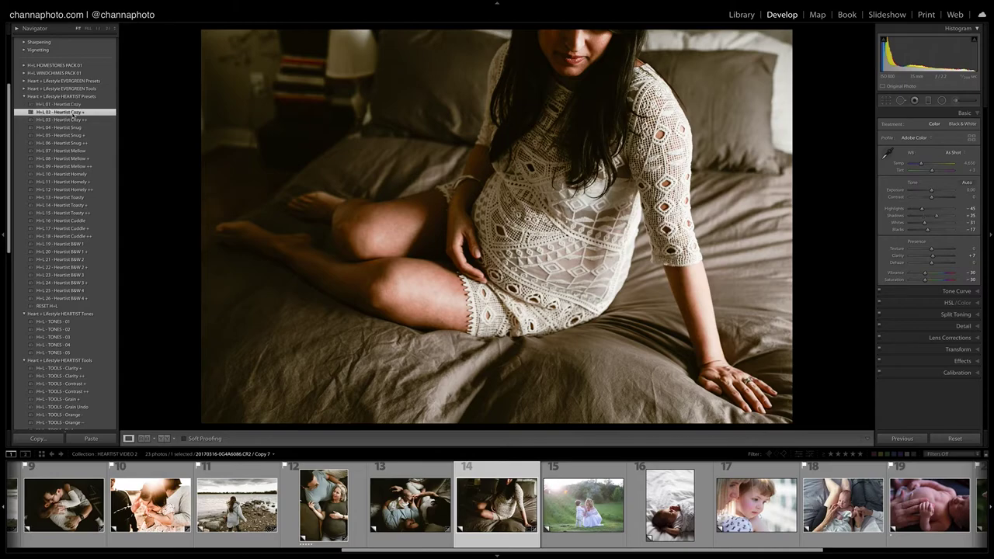
{"action": "left_click_drag", "start_coordinate": [937, 215], "coordinate": [931, 218]}
Brush the H+L - GENERAL - Highlights - effect over the woman's arm, dress and legs, with the brush's Highlights at −19.
{"action": "left_click", "coordinate": [954, 100]}
{"action": "left_click", "coordinate": [888, 128]}
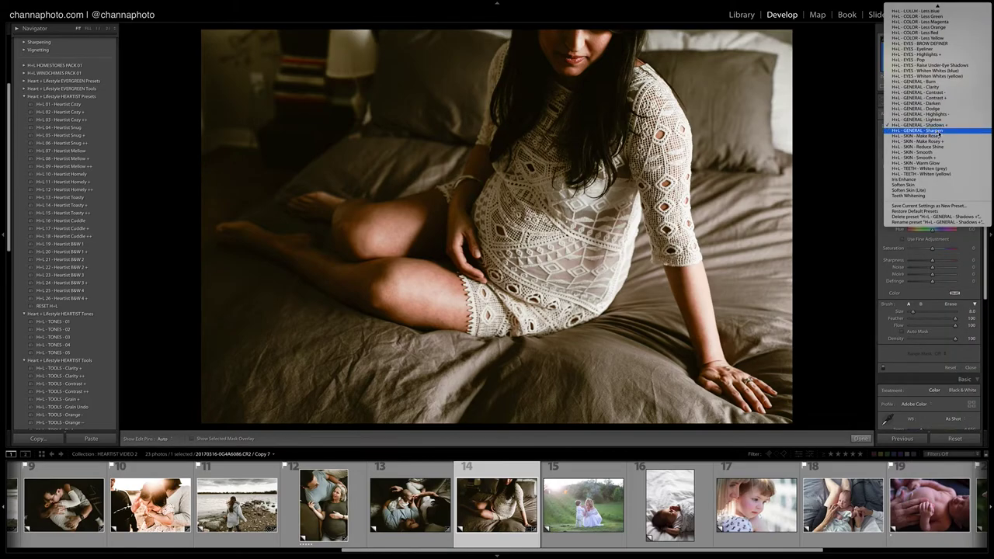
{"action": "left_click", "coordinate": [927, 116]}
{"action": "key", "text": "h"}
{"action": "mouse_move", "coordinate": [675, 155]}
{"action": "left_mouse_down"}
{"action": "mouse_move", "coordinate": [656, 117]}
{"action": "mouse_move", "coordinate": [665, 218]}
{"action": "mouse_move", "coordinate": [693, 326]}
{"action": "mouse_move", "coordinate": [723, 379]}
{"action": "left_mouse_up"}
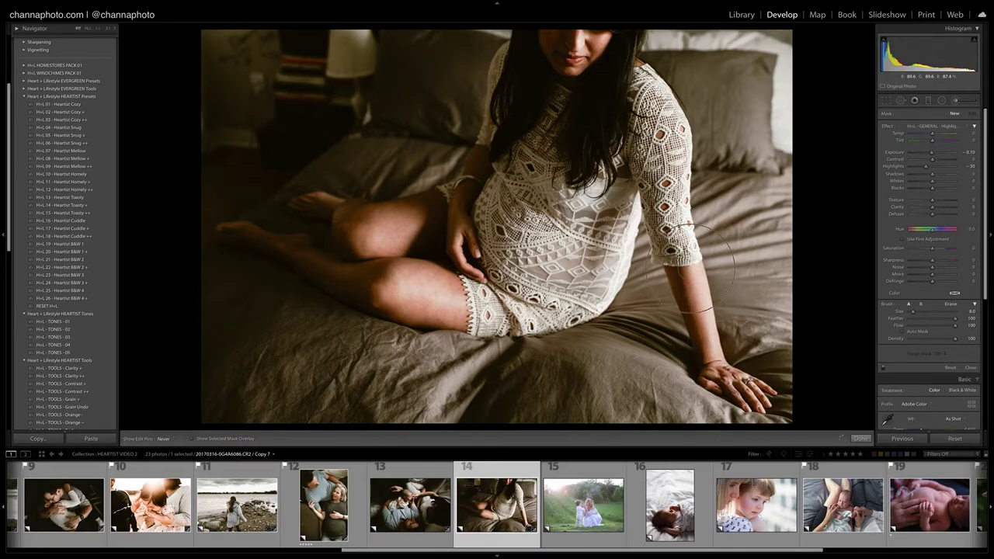
{"action": "mouse_move", "coordinate": [611, 229]}
{"action": "left_mouse_down"}
{"action": "mouse_move", "coordinate": [600, 271]}
{"action": "mouse_move", "coordinate": [528, 314]}
{"action": "mouse_move", "coordinate": [584, 263]}
{"action": "mouse_move", "coordinate": [555, 256]}
{"action": "mouse_move", "coordinate": [473, 317]}
{"action": "mouse_move", "coordinate": [485, 308]}
{"action": "mouse_move", "coordinate": [483, 317]}
{"action": "mouse_move", "coordinate": [455, 296]}
{"action": "mouse_move", "coordinate": [420, 299]}
{"action": "mouse_move", "coordinate": [402, 278]}
{"action": "mouse_move", "coordinate": [431, 287]}
{"action": "mouse_move", "coordinate": [389, 236]}
{"action": "left_mouse_up"}
{"action": "left_click_drag", "start_coordinate": [922, 166], "coordinate": [929, 168]}
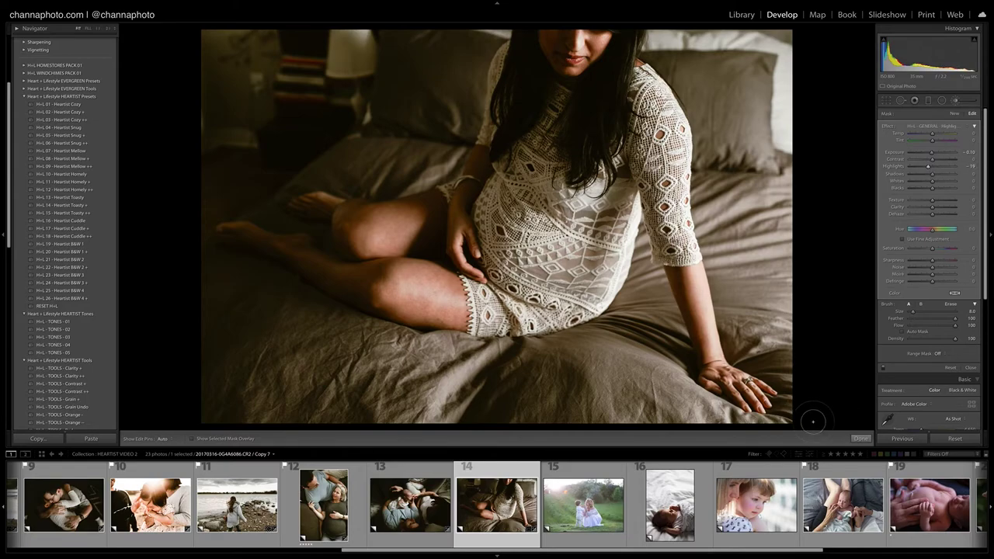
Tighten the crop of the bed photo slightly and compare the edit with the original.
{"action": "left_click", "coordinate": [886, 102]}
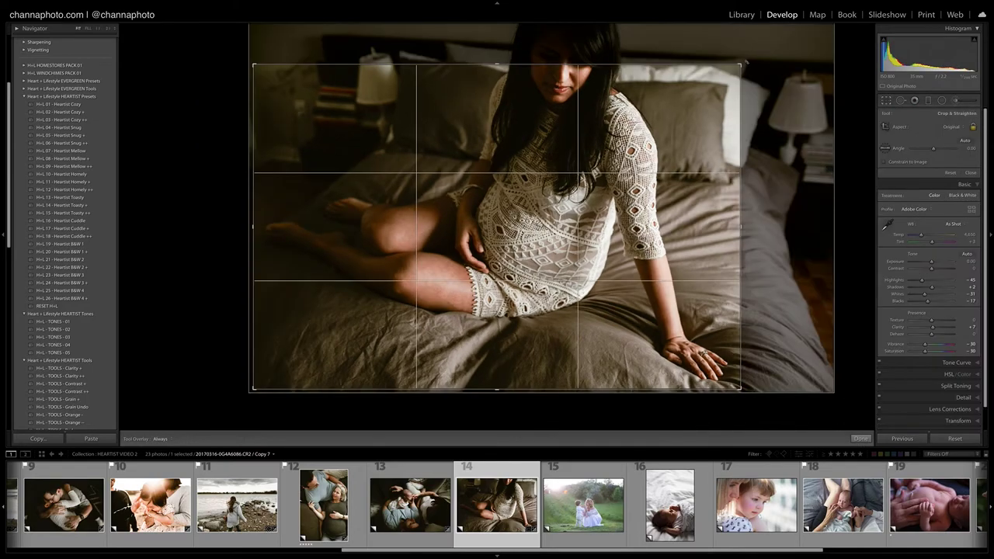
{"action": "mouse_move", "coordinate": [745, 62]}
{"action": "left_mouse_down"}
{"action": "mouse_move", "coordinate": [750, 75]}
{"action": "mouse_move", "coordinate": [744, 66]}
{"action": "left_mouse_up"}
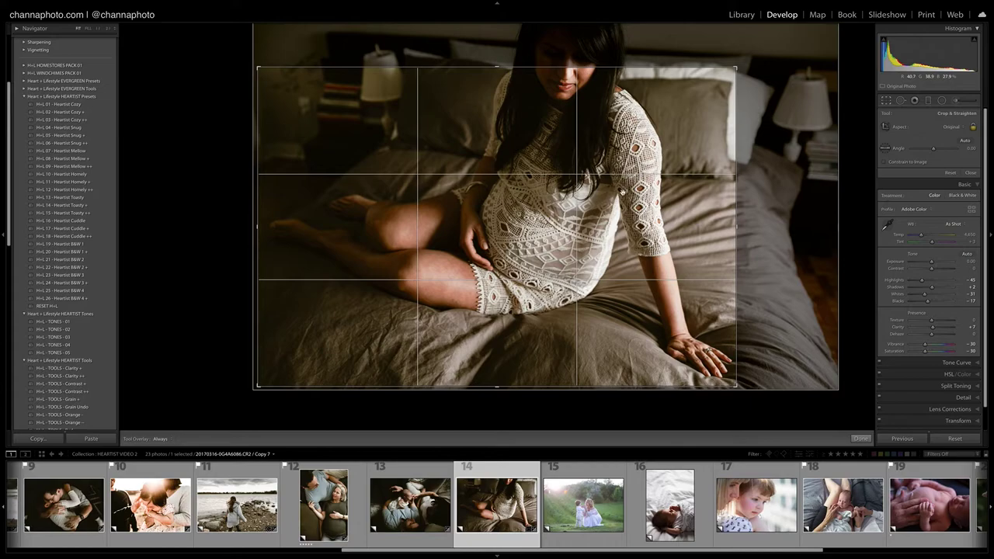
{"action": "key", "text": "Return"}
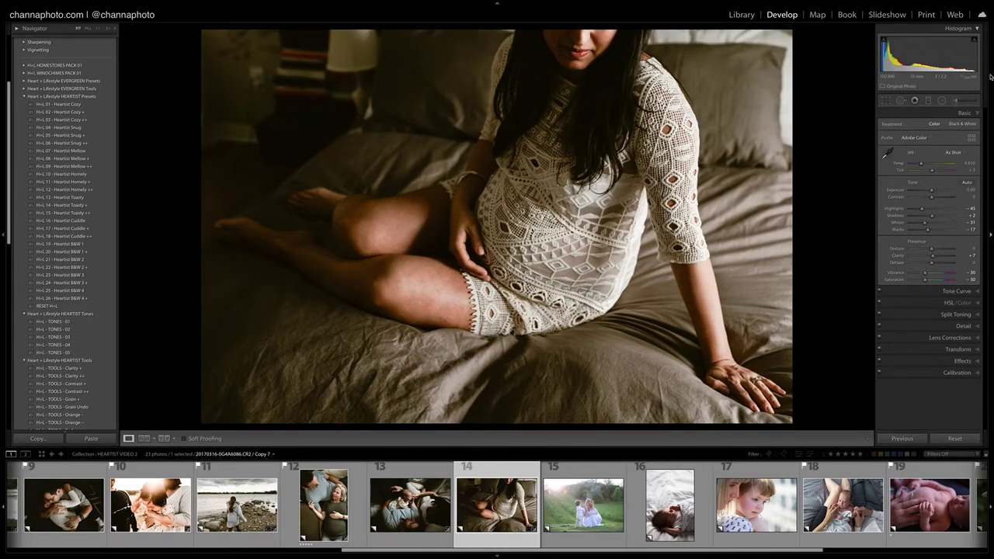
{"action": "key", "text": "backslash"}
{"action": "key", "text": "backslash"}
Apply H+L 15 - Heartist Toasty ++ to the fifteenth photo, of the mother and boy outdoors, with Temp 9,725 and Exposure −1.60.
{"action": "key", "text": "Right"}
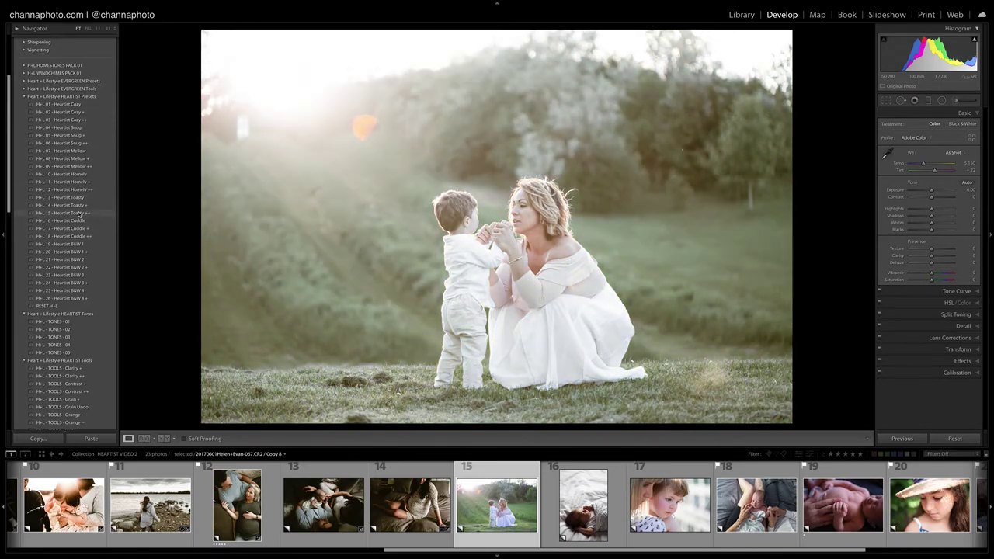
{"action": "left_click", "coordinate": [78, 213]}
{"action": "left_click_drag", "start_coordinate": [924, 164], "coordinate": [923, 193]}
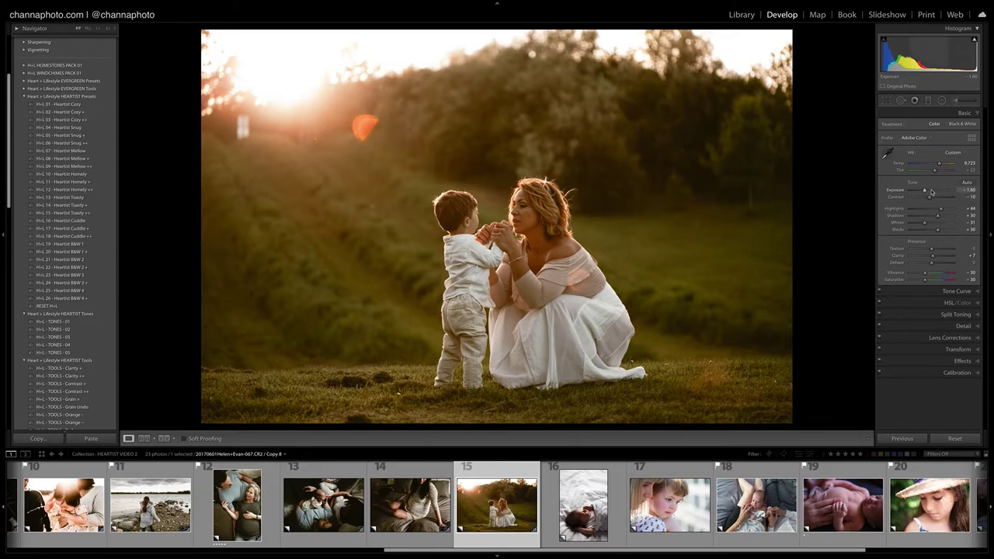
Add the H+L - TOOLS - Contrast + and Clarity + presets to the mother and boy photo and set Dehaze to +22.
{"action": "left_click", "coordinate": [78, 384]}
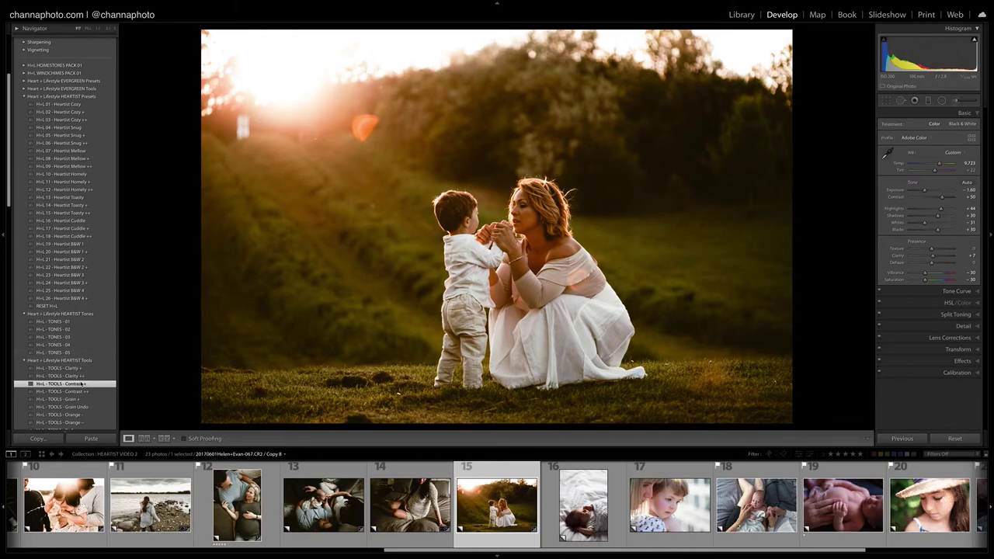
{"action": "left_click", "coordinate": [78, 369]}
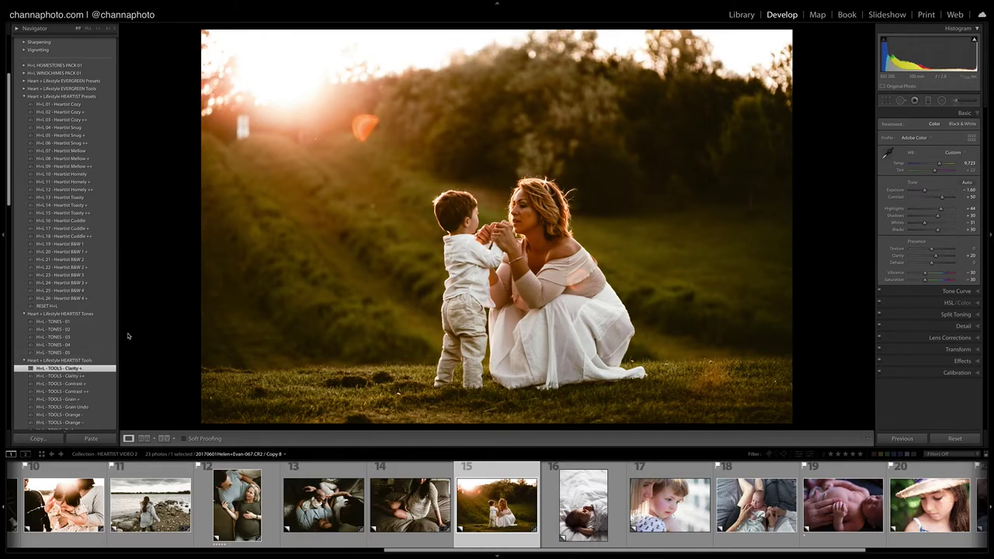
{"action": "left_click_drag", "start_coordinate": [931, 264], "coordinate": [936, 264]}
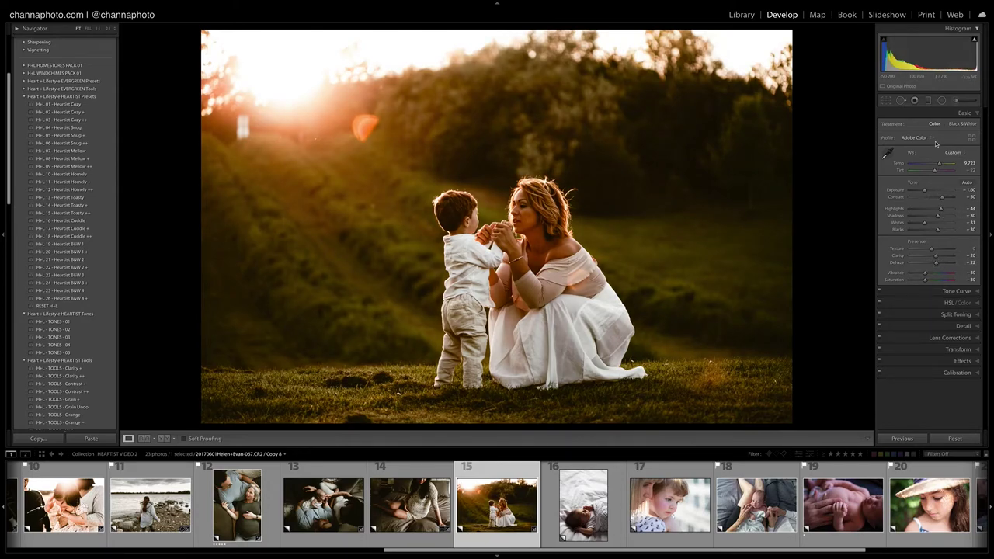
Lower the mother and boy photo's Exposure to −1.95 and compare it with the original.
{"action": "left_click_drag", "start_coordinate": [947, 169], "coordinate": [923, 191]}
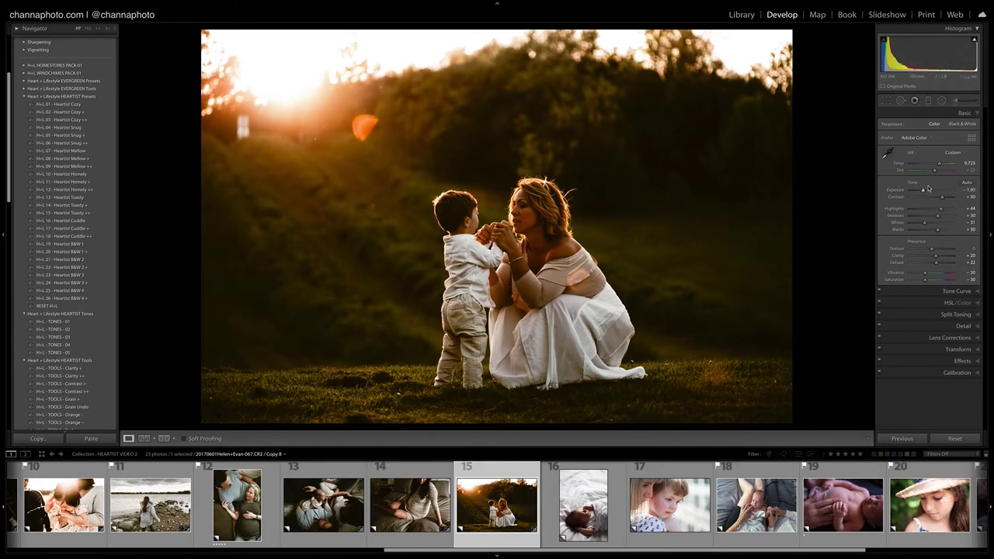
{"action": "key", "text": "backslash"}
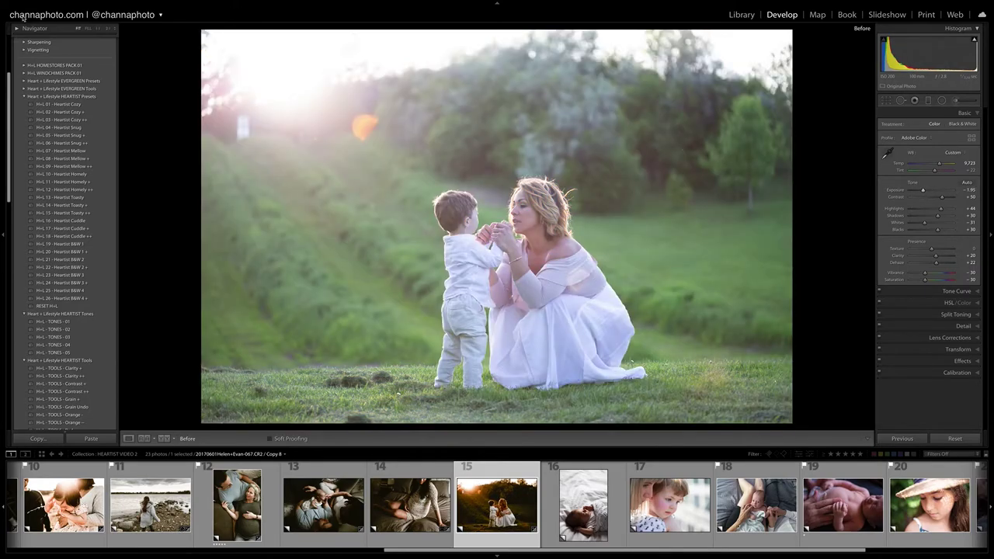
{"action": "key", "text": "backslash"}
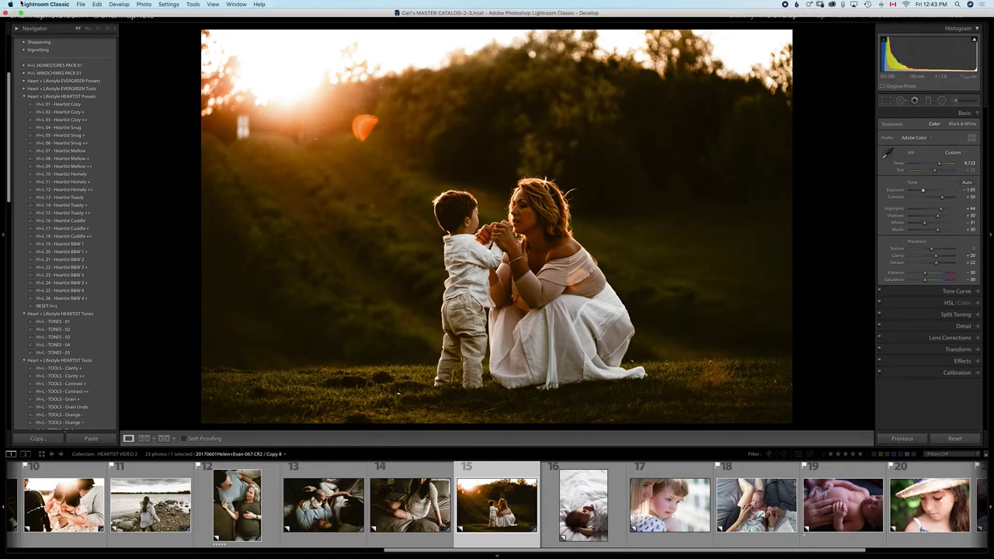
Apply H+L 17 - Heartist Cuddle + to the sixteenth photo, of the sleeping baby, with Exposure −0.65, and compare it with the original.
{"action": "left_click", "coordinate": [578, 509]}
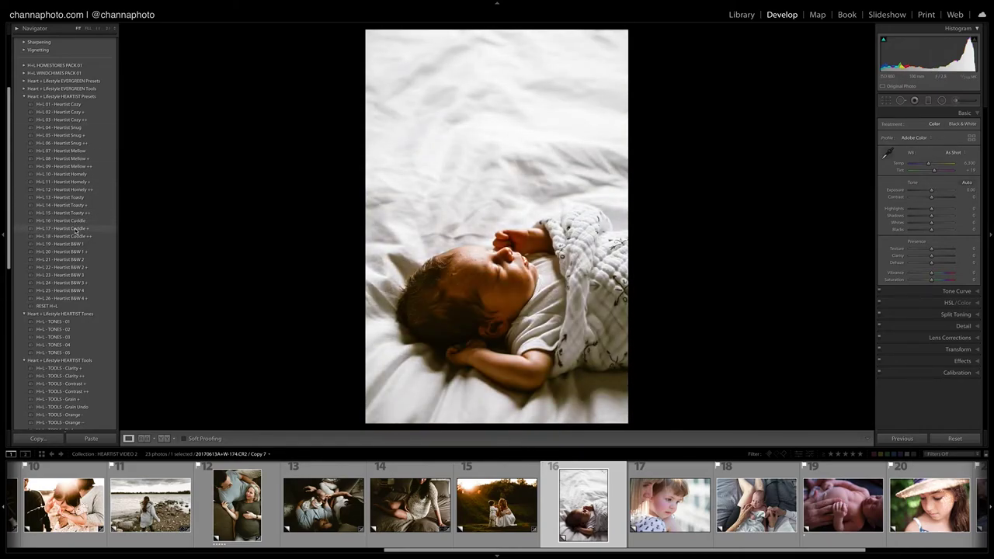
{"action": "left_click", "coordinate": [75, 228]}
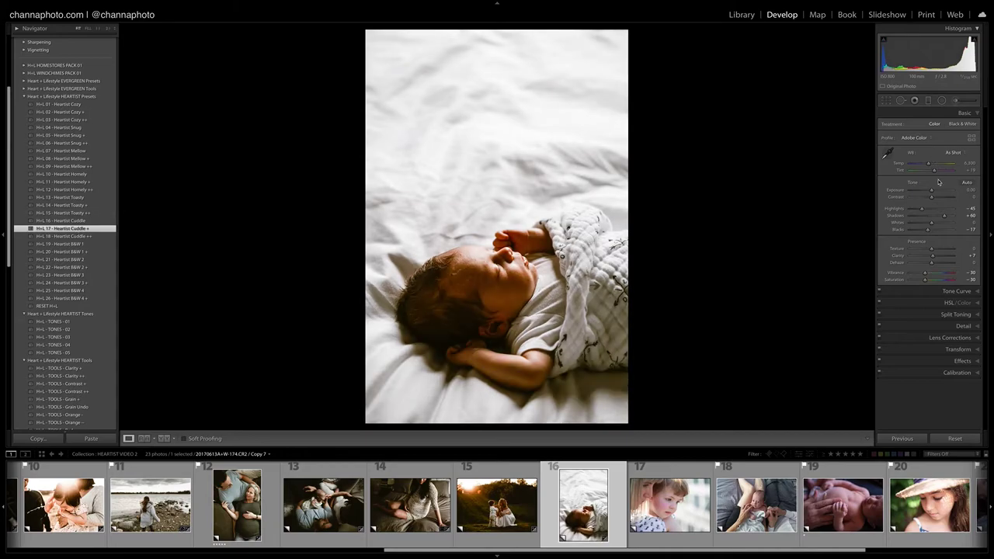
{"action": "left_click_drag", "start_coordinate": [930, 195], "coordinate": [929, 192]}
{"action": "key", "text": "backslash"}
{"action": "key", "text": "backslash"}
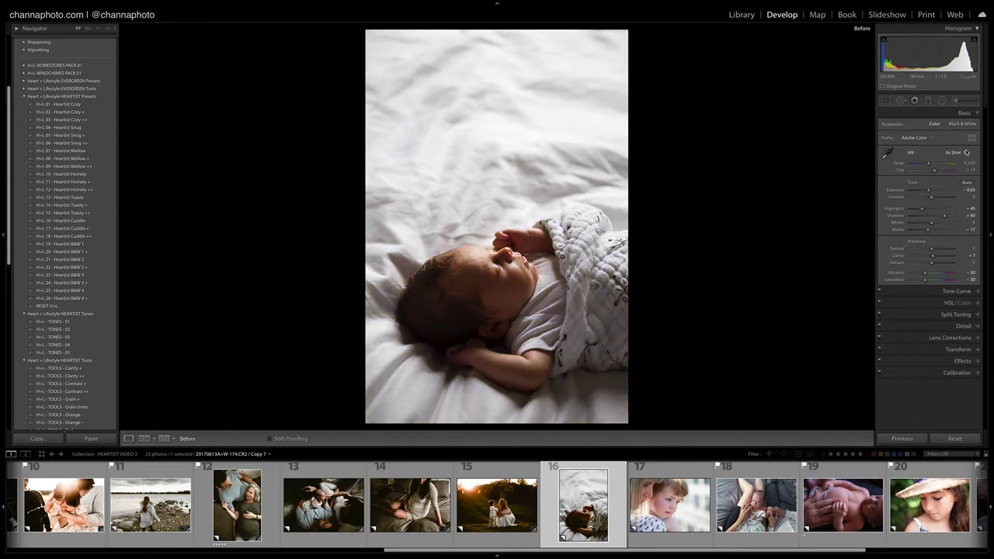
{"action": "key", "text": "backslash"}
{"action": "key", "text": "backslash"}
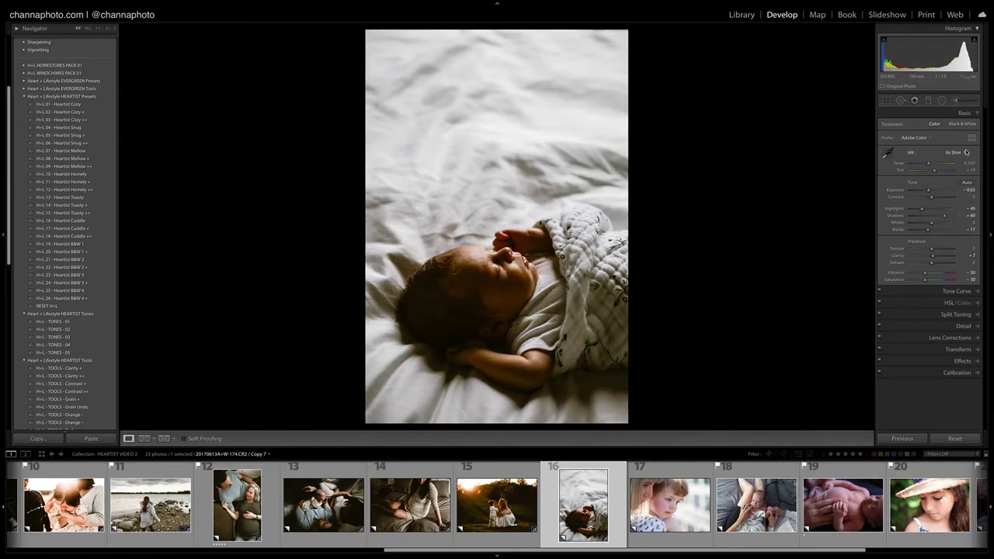
Apply H+L 13 - Heartist Toasty to the seventeenth photo, the close-up of the mother and toddler.
{"action": "key", "text": "Right"}
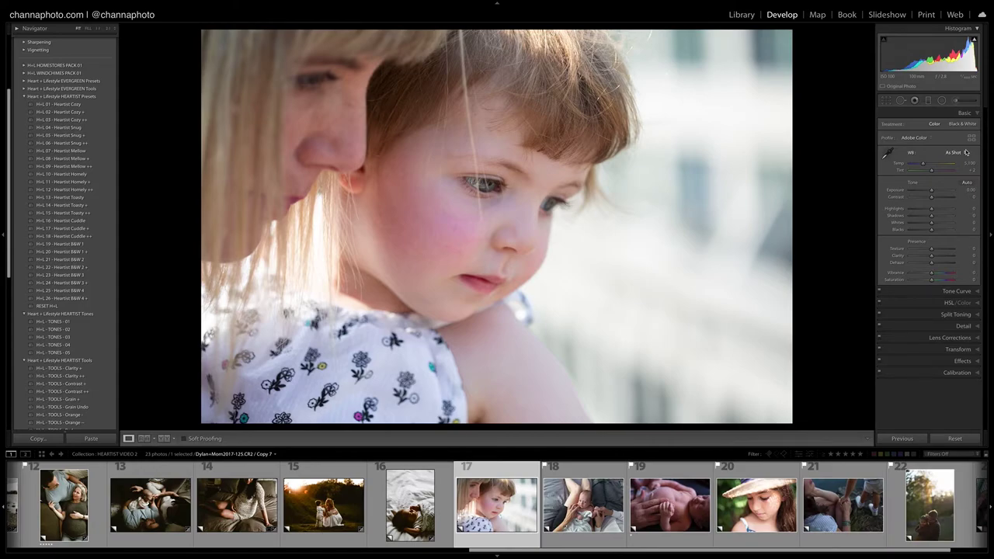
{"action": "left_click", "coordinate": [79, 198]}
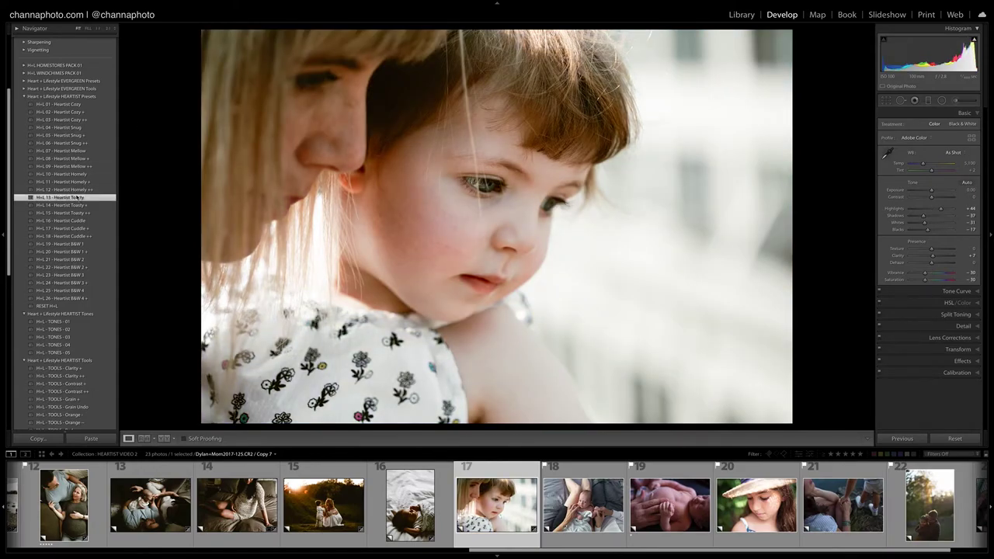
Brush H+L - GENERAL - Shadows + over the toddler's eye area in the seventeenth photo.
{"action": "left_click", "coordinate": [956, 101]}
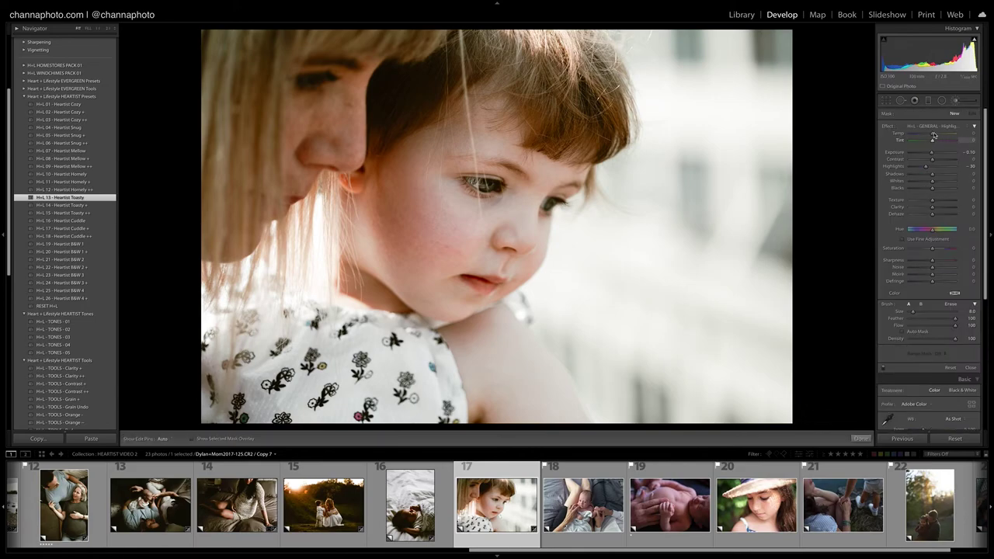
{"action": "left_click", "coordinate": [938, 128]}
{"action": "left_click", "coordinate": [939, 135]}
{"action": "mouse_move", "coordinate": [503, 186]}
{"action": "left_mouse_down"}
{"action": "mouse_move", "coordinate": [470, 177]}
{"action": "mouse_move", "coordinate": [515, 204]}
{"action": "mouse_move", "coordinate": [506, 191]}
{"action": "mouse_move", "coordinate": [523, 195]}
{"action": "mouse_move", "coordinate": [512, 194]}
{"action": "left_mouse_up"}
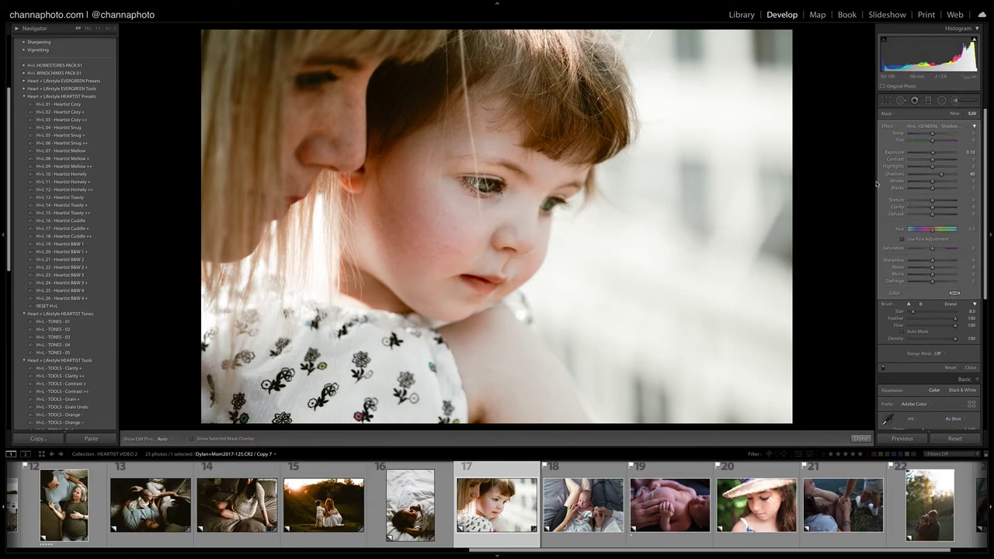
{"action": "left_click_drag", "start_coordinate": [939, 177], "coordinate": [942, 177]}
Add a new H+L - EYES - Pop brush adjustment over the toddler's eye with a smaller brush and compare the photo with the original.
{"action": "left_click", "coordinate": [954, 113]}
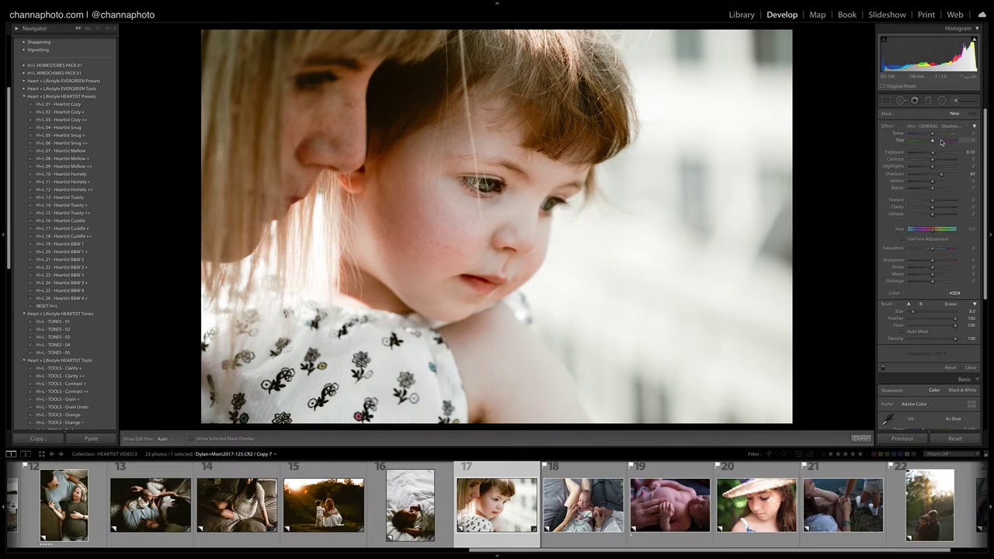
{"action": "left_click", "coordinate": [959, 126]}
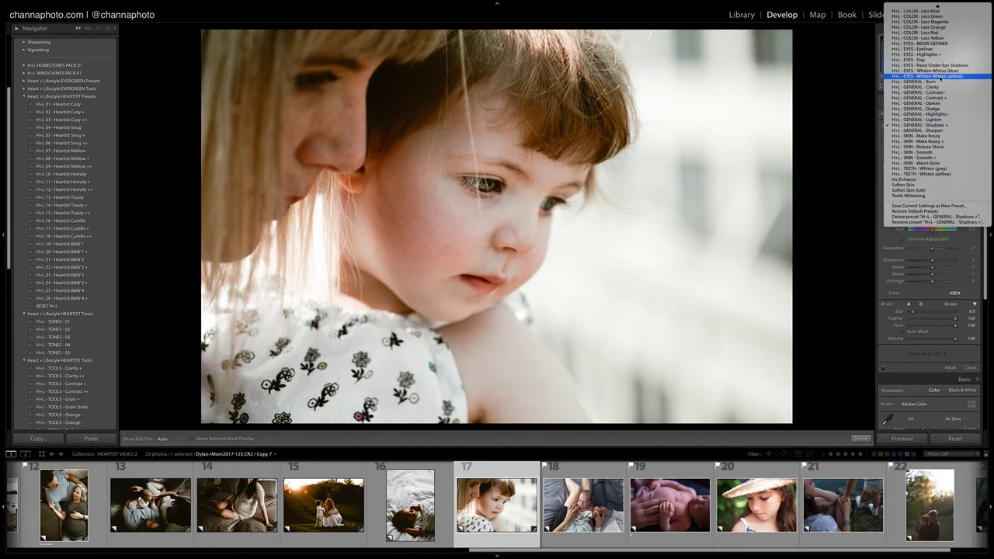
{"action": "left_click", "coordinate": [940, 60]}
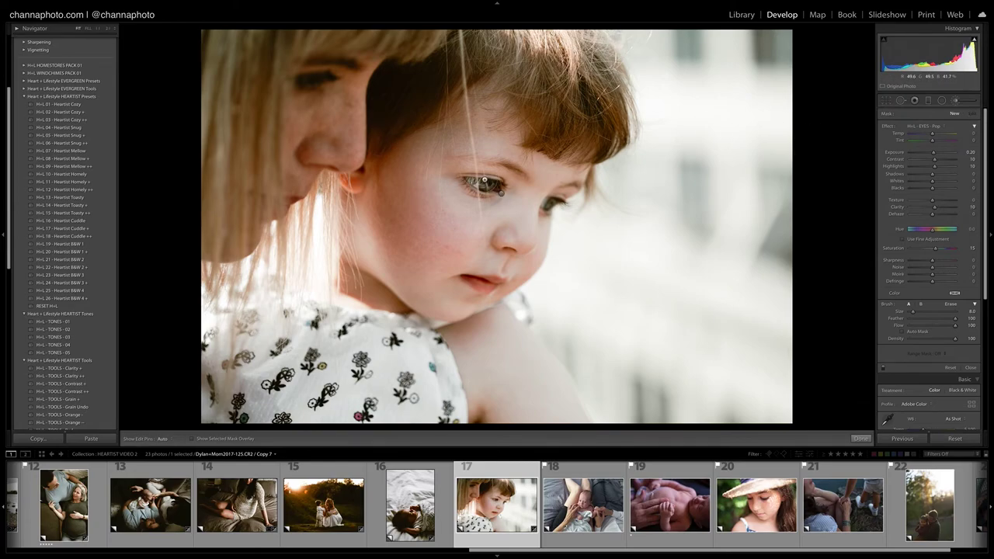
{"action": "key", "text": "bracketleft"}
{"action": "key", "text": "bracketleft"}
{"action": "key", "text": "bracketleft"}
{"action": "key", "text": "h"}
{"action": "left_click_drag", "start_coordinate": [484, 184], "coordinate": [489, 188]}
{"action": "key", "text": "h"}
{"action": "left_click", "coordinate": [860, 437]}
{"action": "key", "text": "backslash"}
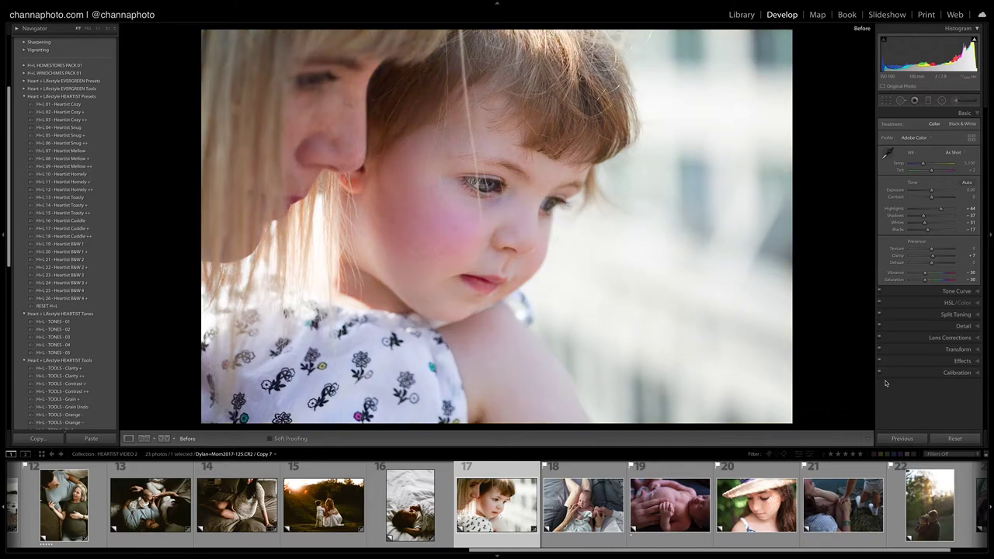
{"action": "key", "text": "backslash"}
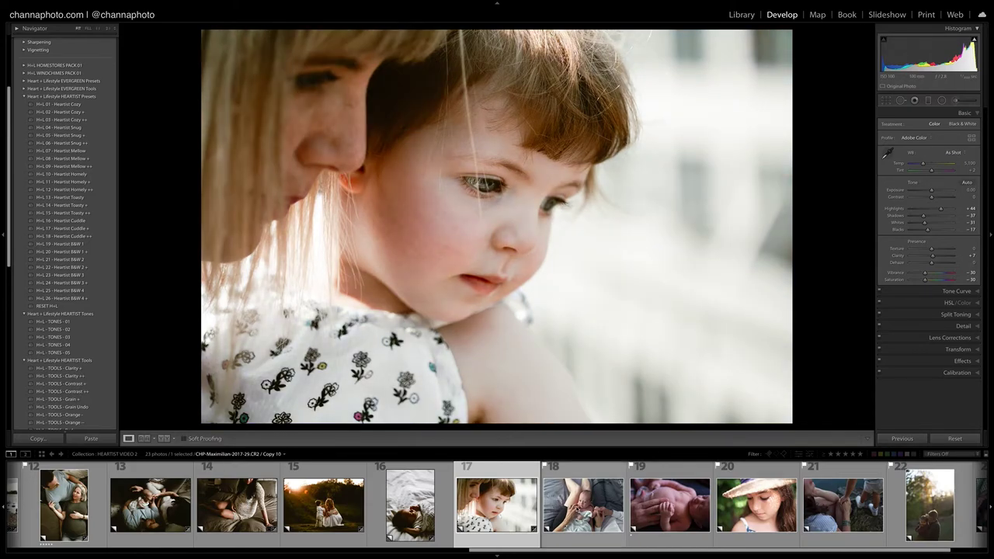
Apply H+L 13 - Heartist Toasty to the eighteenth photo with Temp 4,650 and Exposure −0.70, and compare it with the original.
{"action": "left_click", "coordinate": [579, 509]}
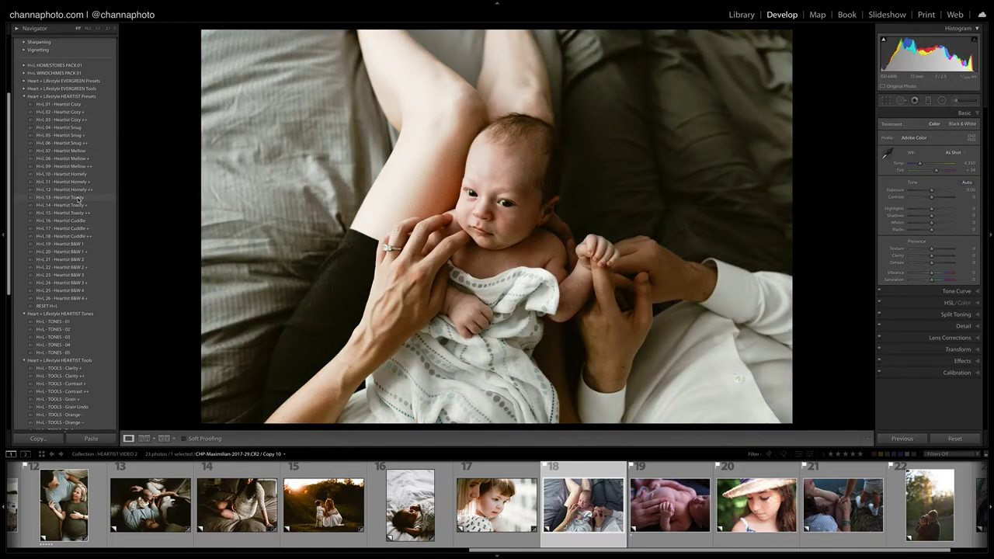
{"action": "left_click", "coordinate": [70, 197]}
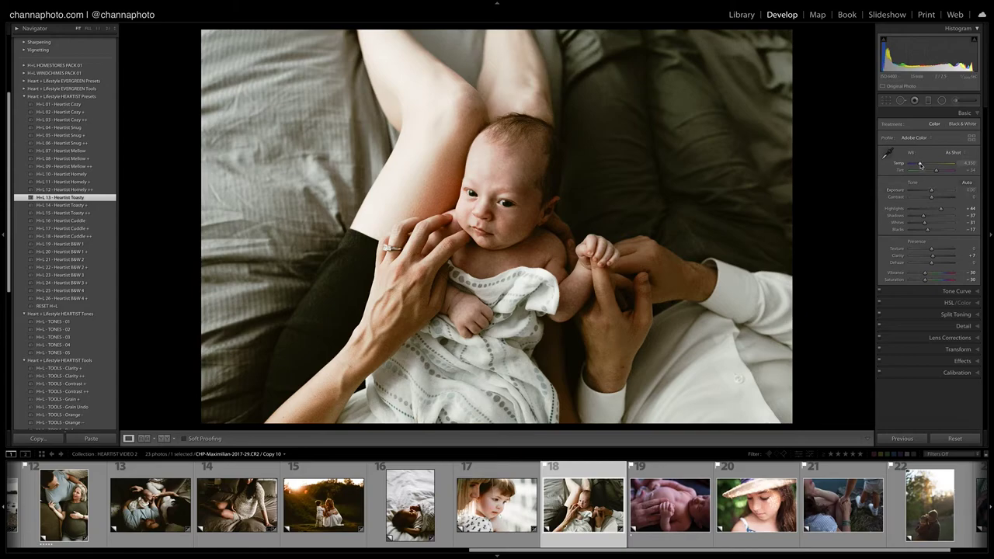
{"action": "left_click_drag", "start_coordinate": [920, 165], "coordinate": [927, 192]}
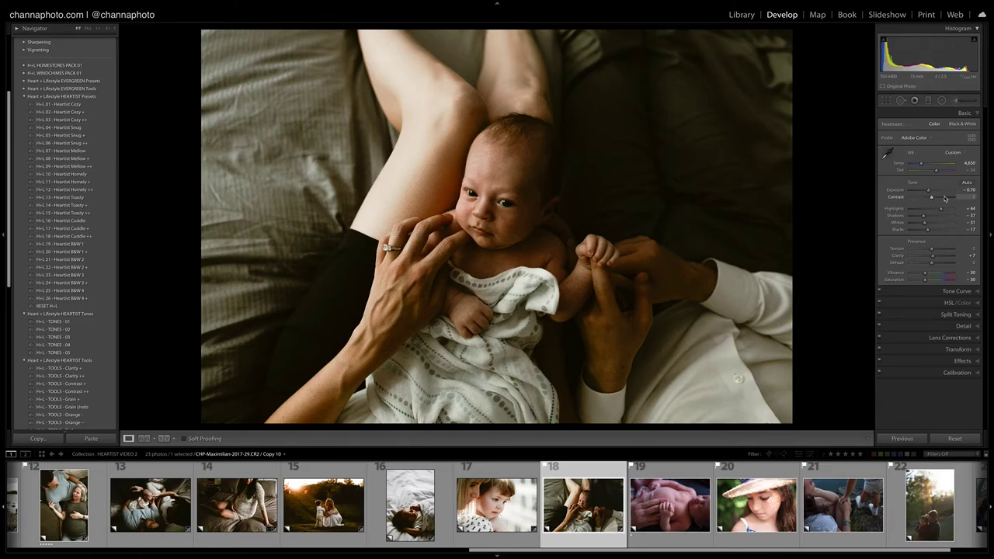
{"action": "key", "text": "backslash"}
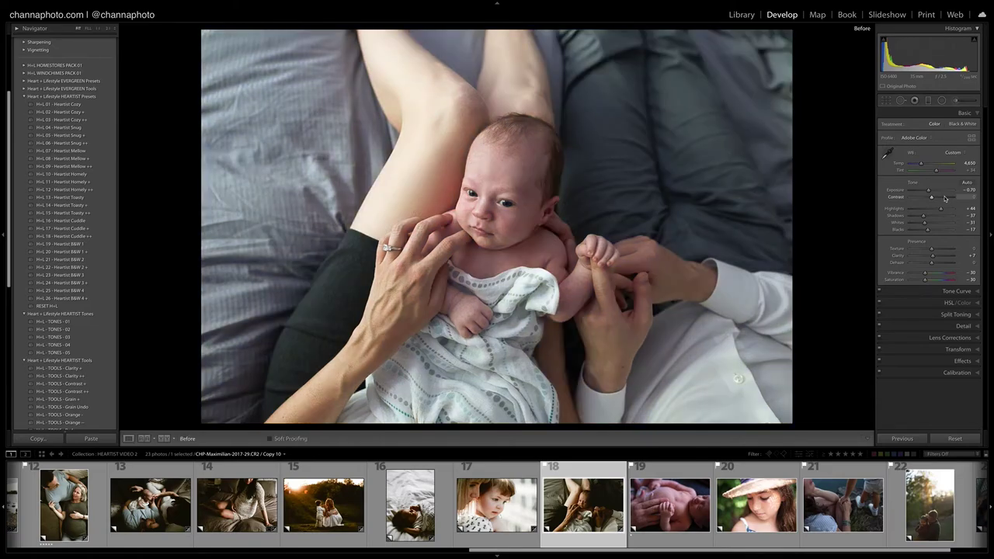
{"action": "key", "text": "backslash"}
{"action": "key", "text": "backslash"}
{"action": "key", "text": "backslash"}
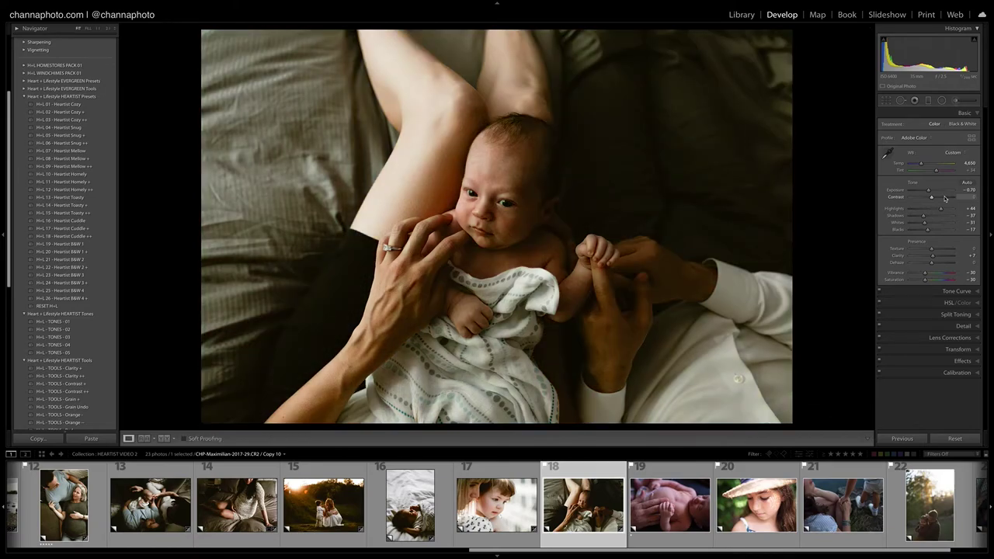
Apply H+L 01 - Heartist Cozy to the nineteenth photo, of the newborn's hand held by an adult.
{"action": "left_click", "coordinate": [672, 518]}
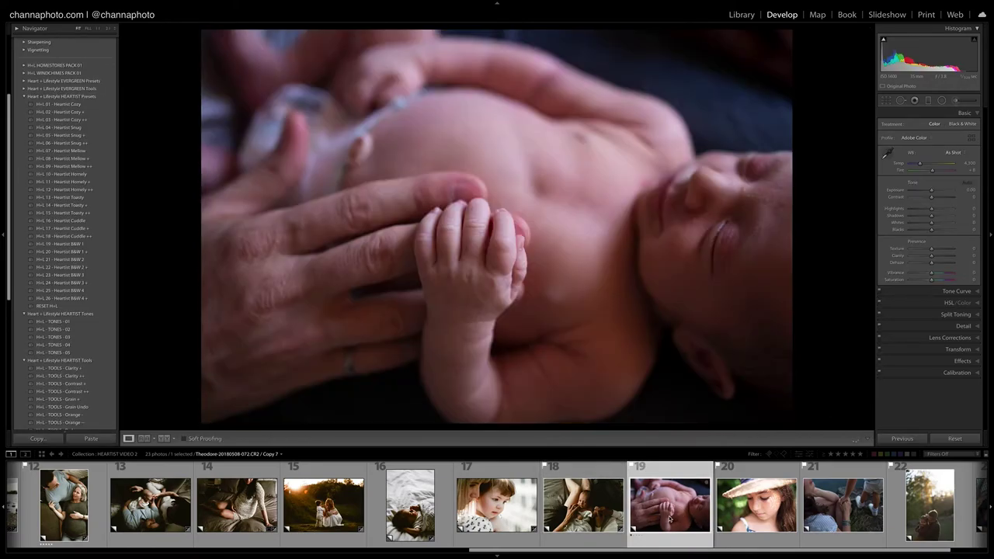
{"action": "left_click", "coordinate": [68, 106]}
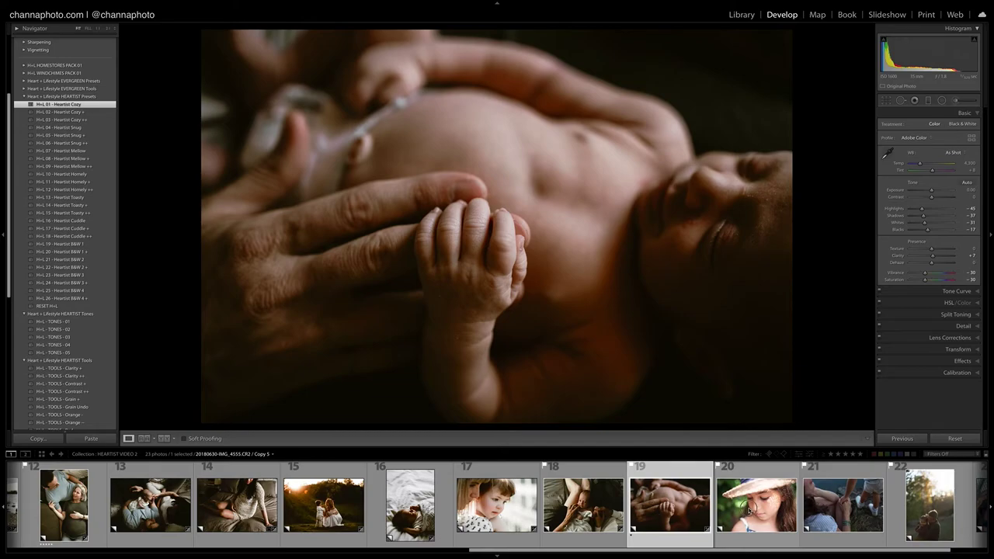
Apply H+L 16 - Heartist Cuddle to the twentieth photo, of the girl in the straw hat, with Exposure −0.60.
{"action": "left_click", "coordinate": [750, 508]}
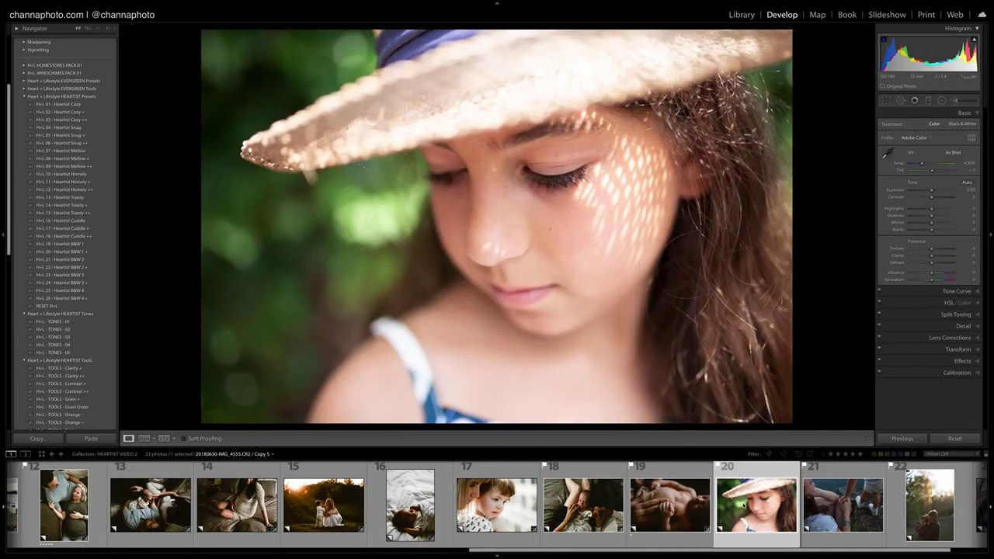
{"action": "left_click", "coordinate": [70, 222]}
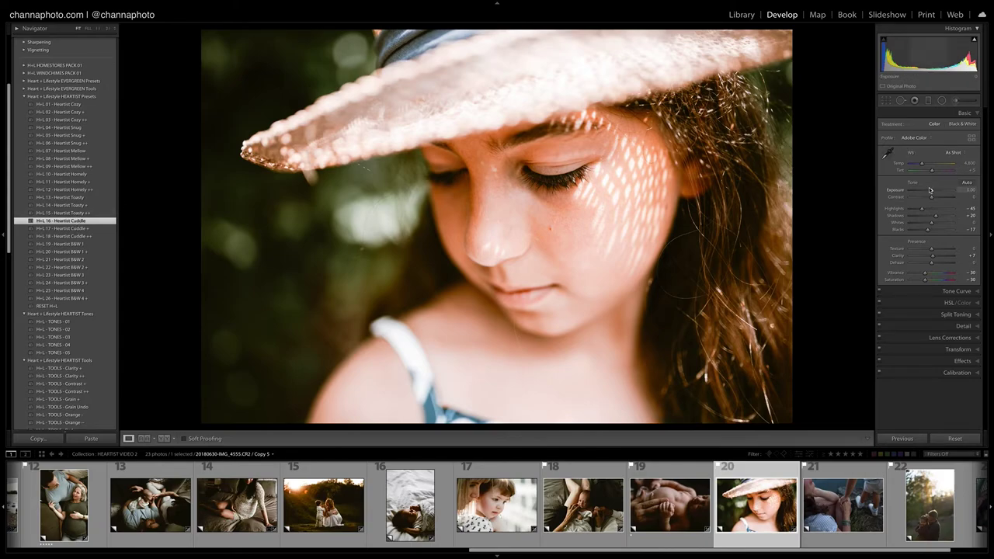
{"action": "left_click_drag", "start_coordinate": [931, 192], "coordinate": [929, 193]}
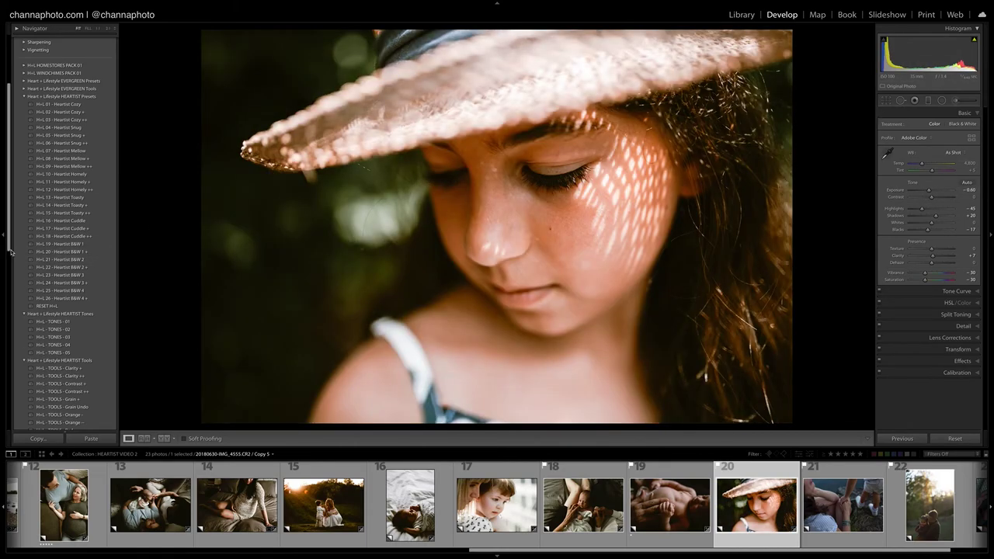
Add the H+L - TOOLS - Orange - preset to the straw hat photo and warm its Temp to 5,409.
{"action": "left_click_drag", "start_coordinate": [8, 248], "coordinate": [9, 302]}
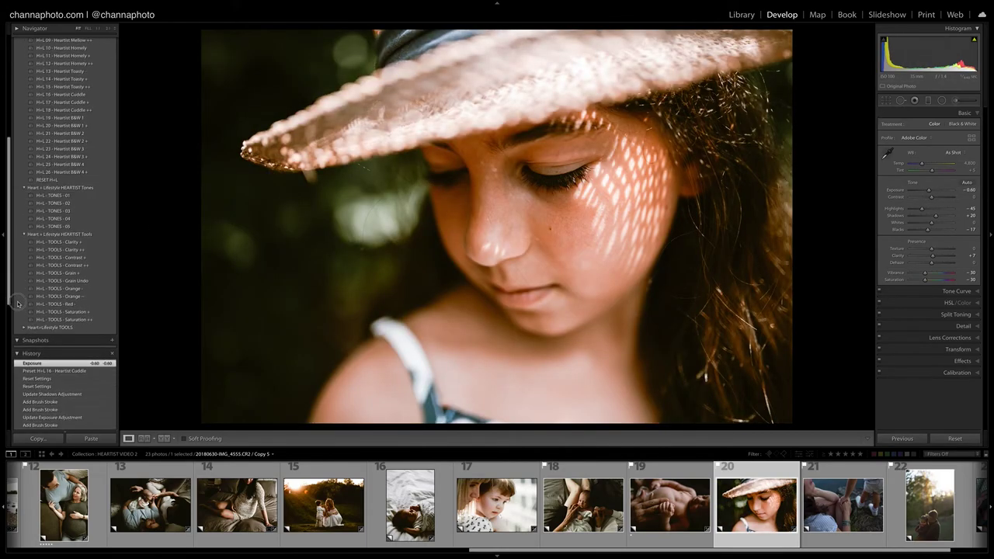
{"action": "left_click", "coordinate": [77, 288]}
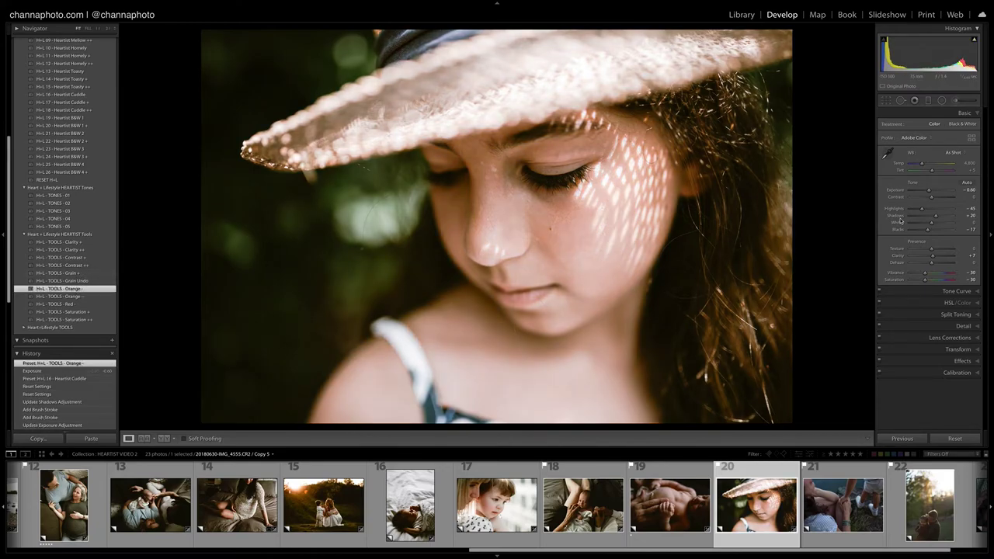
{"action": "left_click_drag", "start_coordinate": [922, 163], "coordinate": [925, 165]}
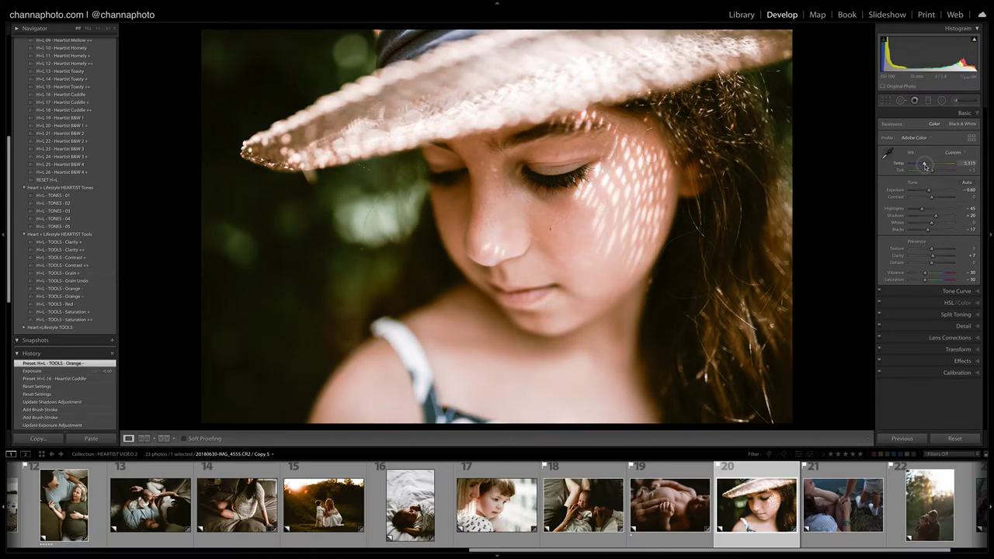
Brush H+L - GENERAL - Shadows + over the girl's eye area beneath the hat brim.
{"action": "left_click", "coordinate": [955, 100]}
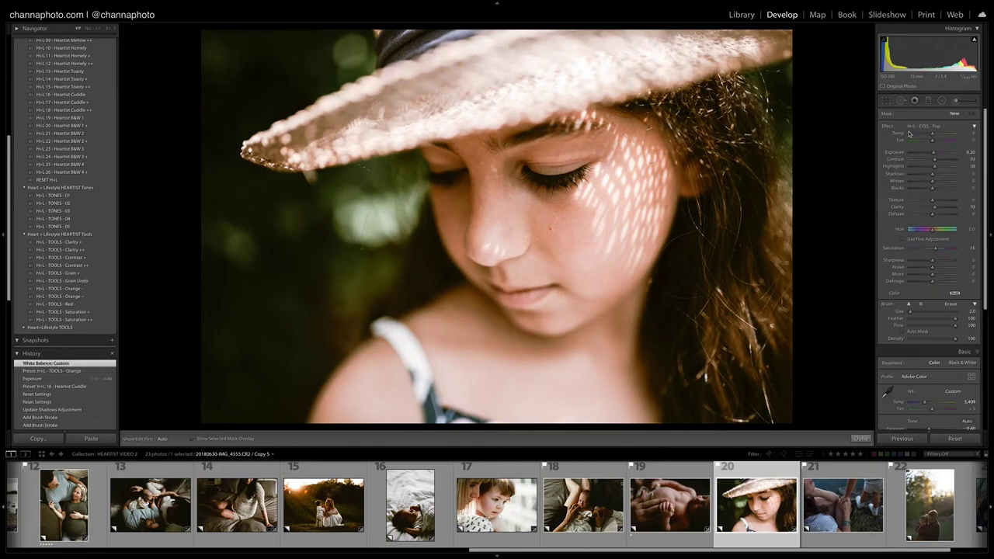
{"action": "left_click", "coordinate": [928, 125]}
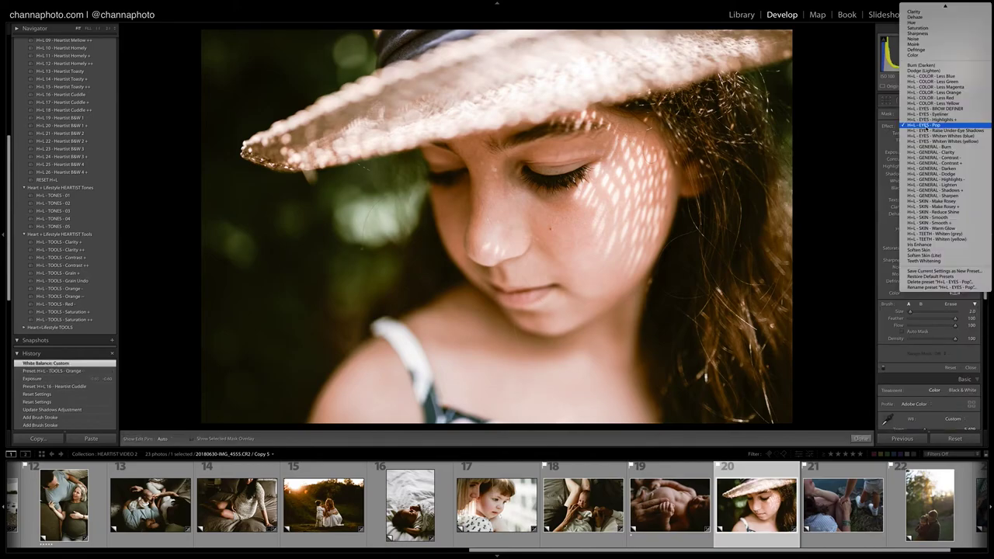
{"action": "left_click", "coordinate": [943, 189]}
{"action": "scroll", "coordinate": [538, 72], "scroll_direction": "up", "scroll_amount": 4}
{"action": "key", "text": "h"}
{"action": "mouse_move", "coordinate": [521, 172]}
{"action": "left_mouse_down"}
{"action": "mouse_move", "coordinate": [542, 185]}
{"action": "mouse_move", "coordinate": [583, 170]}
{"action": "mouse_move", "coordinate": [543, 180]}
{"action": "left_mouse_up"}
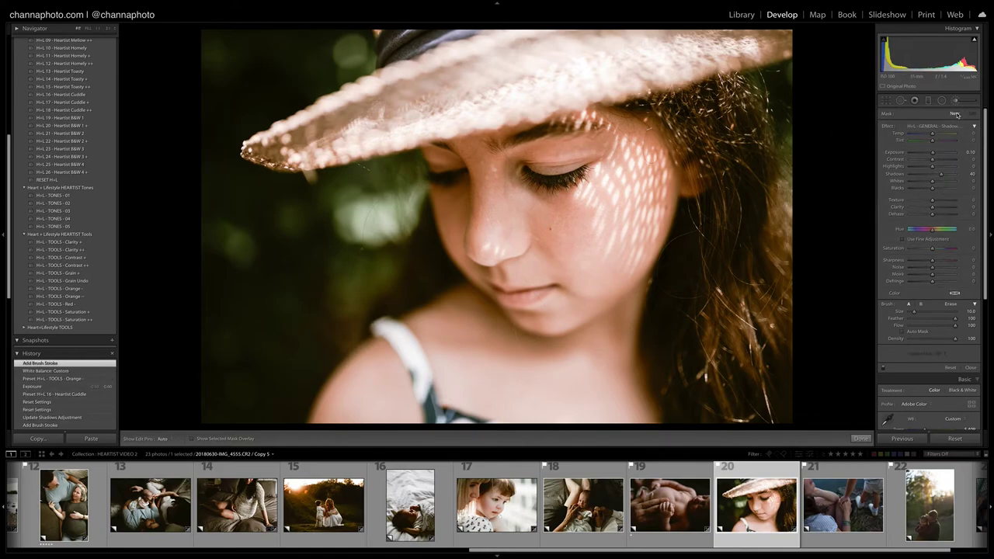
Paint a new H+L - SKIN - Make Rosy brush adjustment over the girl's lips and set its Tint to 54.
{"action": "left_click", "coordinate": [947, 125]}
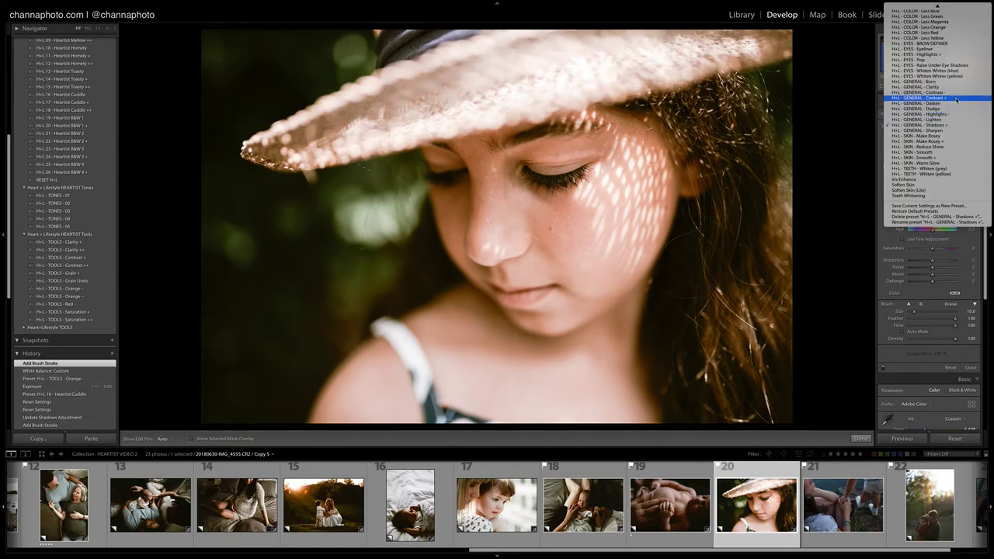
{"action": "left_click", "coordinate": [944, 139]}
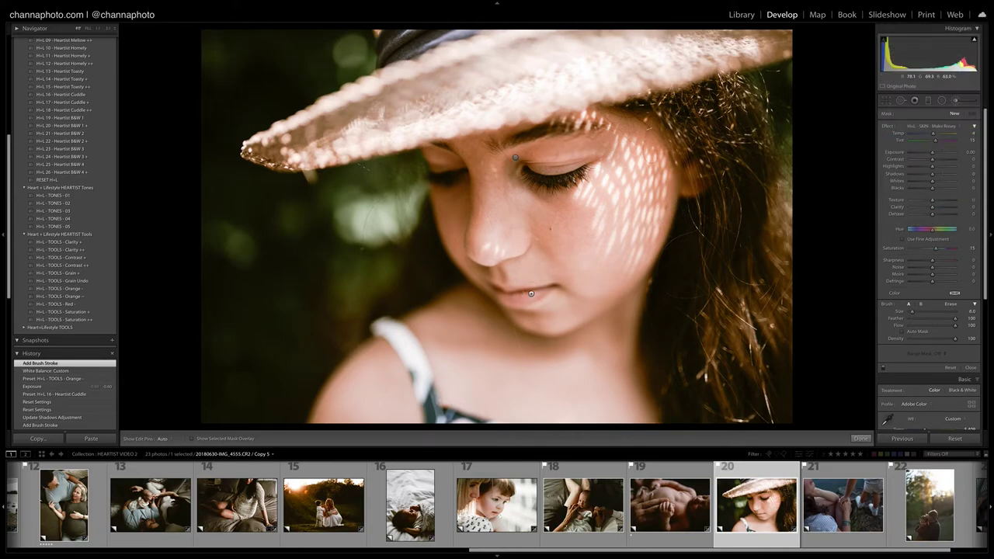
{"action": "key", "text": "bracketleft"}
{"action": "key", "text": "bracketleft"}
{"action": "key", "text": "bracketleft"}
{"action": "key", "text": "bracketleft"}
{"action": "key", "text": "bracketleft"}
{"action": "key", "text": "bracketleft"}
{"action": "key", "text": "bracketleft"}
{"action": "left_click_drag", "start_coordinate": [520, 298], "coordinate": [539, 291]}
{"action": "key", "text": "bracketright"}
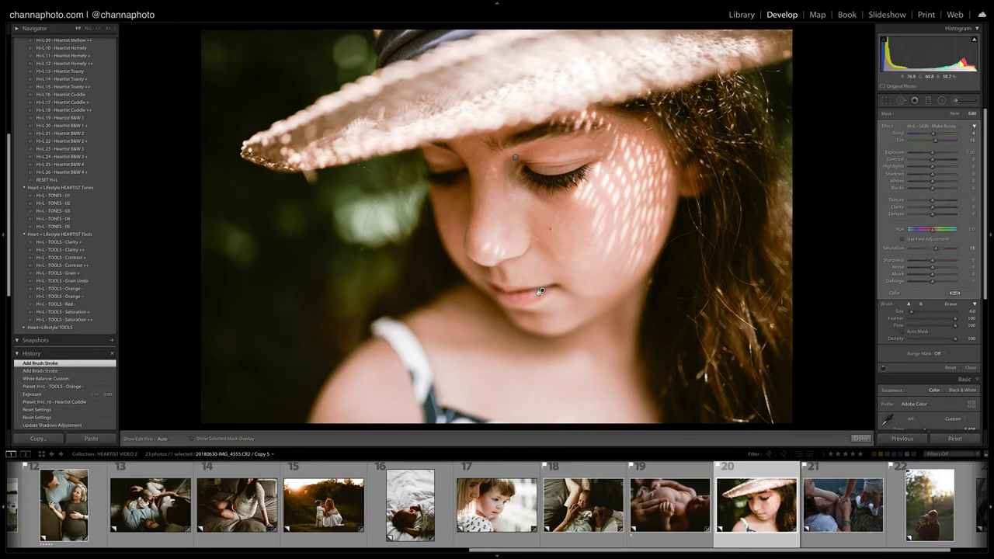
{"action": "key", "text": "h"}
{"action": "left_click_drag", "start_coordinate": [505, 296], "coordinate": [548, 299]}
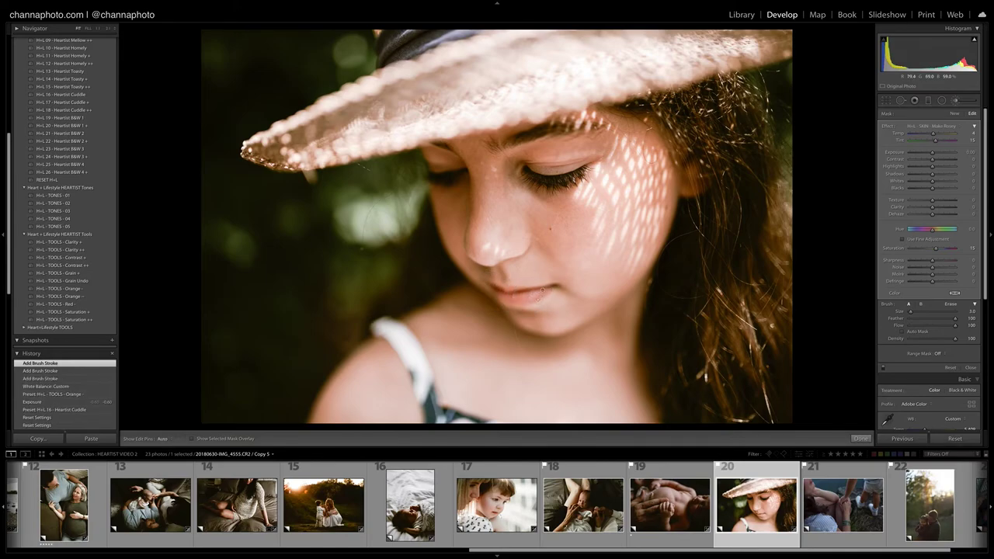
{"action": "left_click_drag", "start_coordinate": [935, 140], "coordinate": [948, 142]}
Erase the rosy brush spill from the skin above the girl's lips and compare the photo with the original.
{"action": "key", "text": "h"}
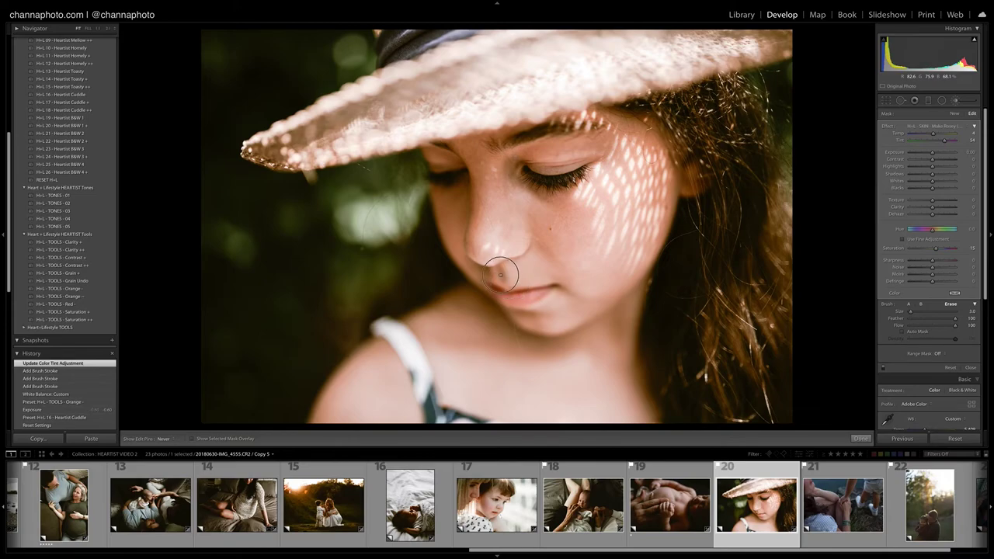
{"action": "left_click", "coordinate": [552, 262]}
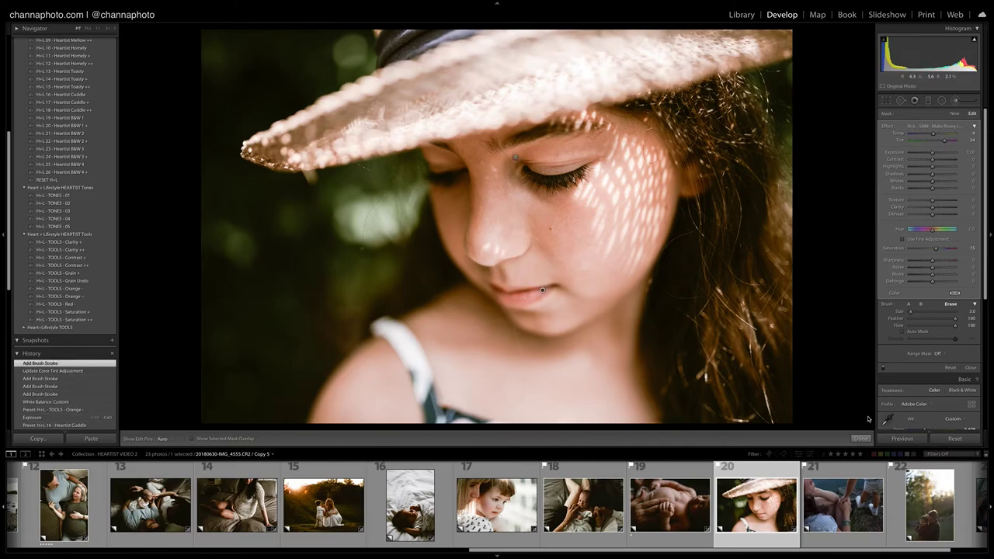
{"action": "left_click", "coordinate": [861, 439]}
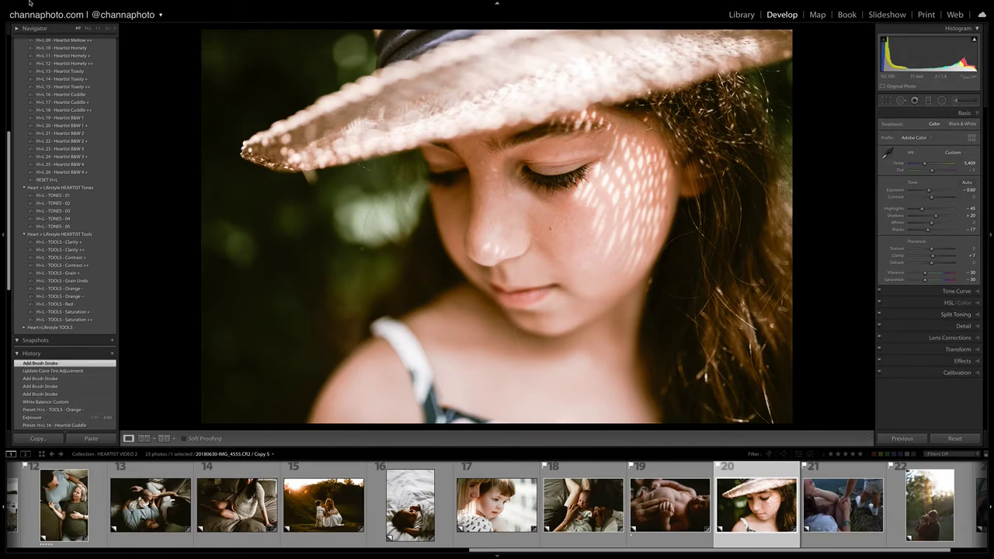
{"action": "key", "text": "backslash"}
{"action": "key", "text": "backslash"}
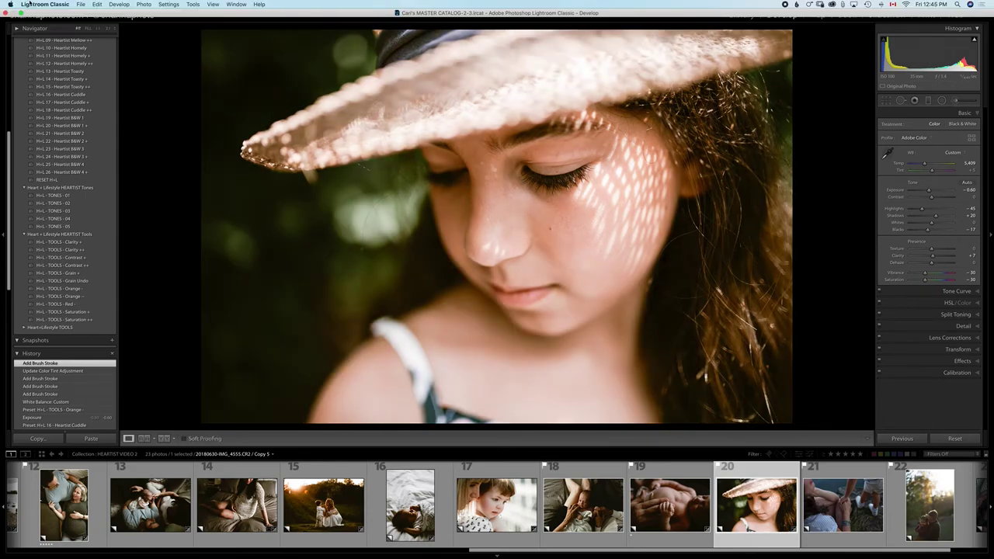
Apply H+L 16 - Heartist Cuddle to the twenty-first photo, of the joined hands, with Exposure +0.85.
{"action": "left_click", "coordinate": [854, 522]}
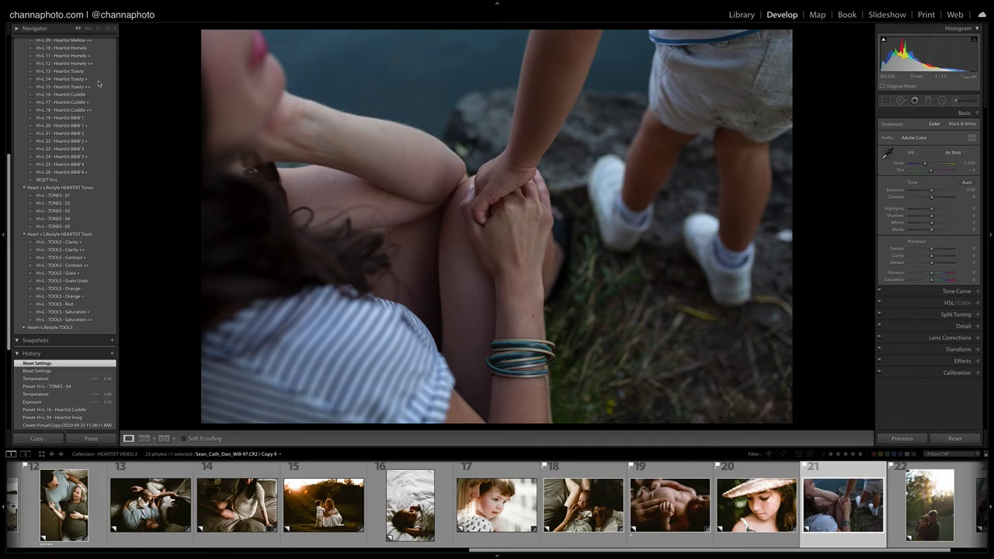
{"action": "left_click", "coordinate": [78, 94]}
{"action": "left_click_drag", "start_coordinate": [932, 192], "coordinate": [936, 194]}
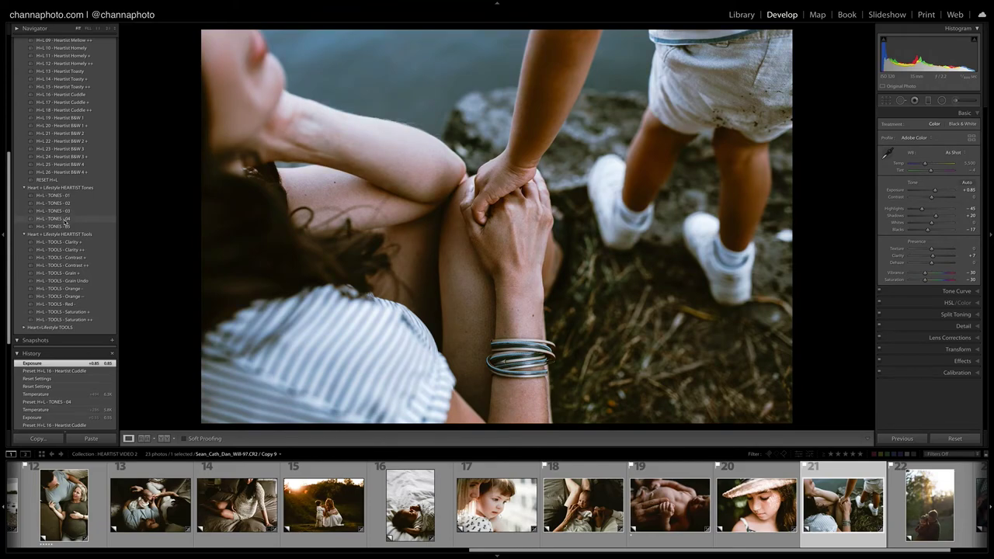
Add the H+L - TONES - 03 preset to the joined hands photo and compare it with the original.
{"action": "left_click", "coordinate": [64, 212]}
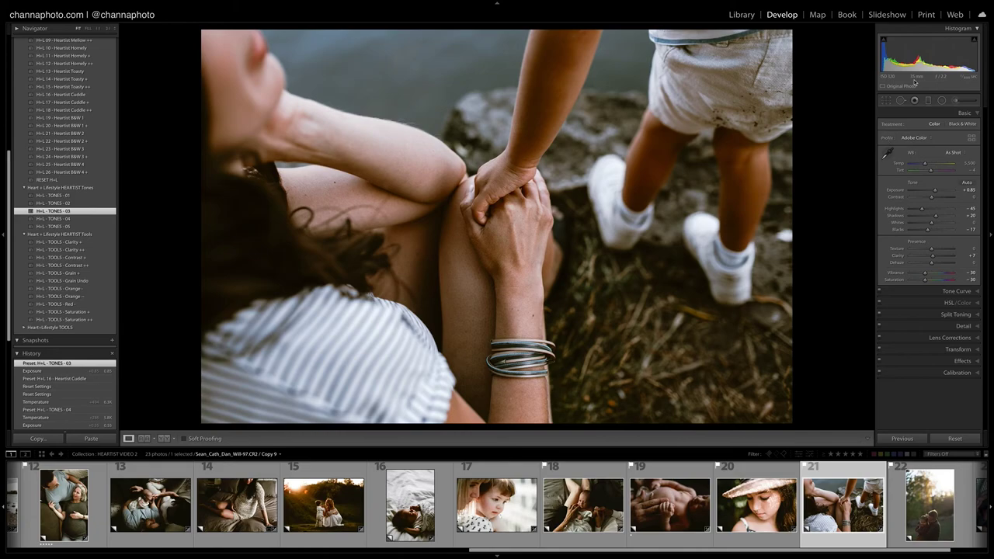
{"action": "key", "text": "backslash"}
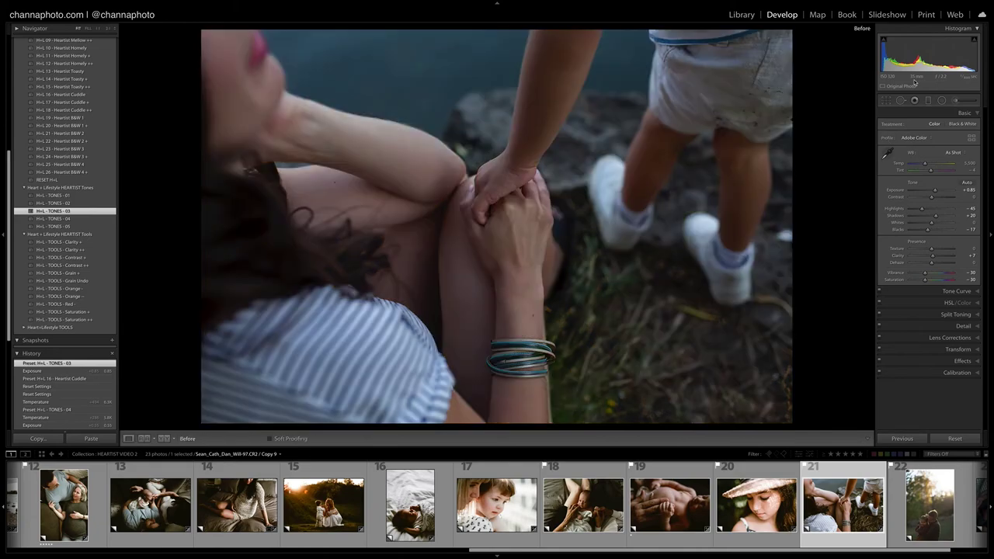
Apply H+L 05 - Heartist Snug + to the twenty-second photo, of the man hugging the girl, and add the H+L - TOOLS - Clarity ++ preset.
{"action": "key", "text": "backslash"}
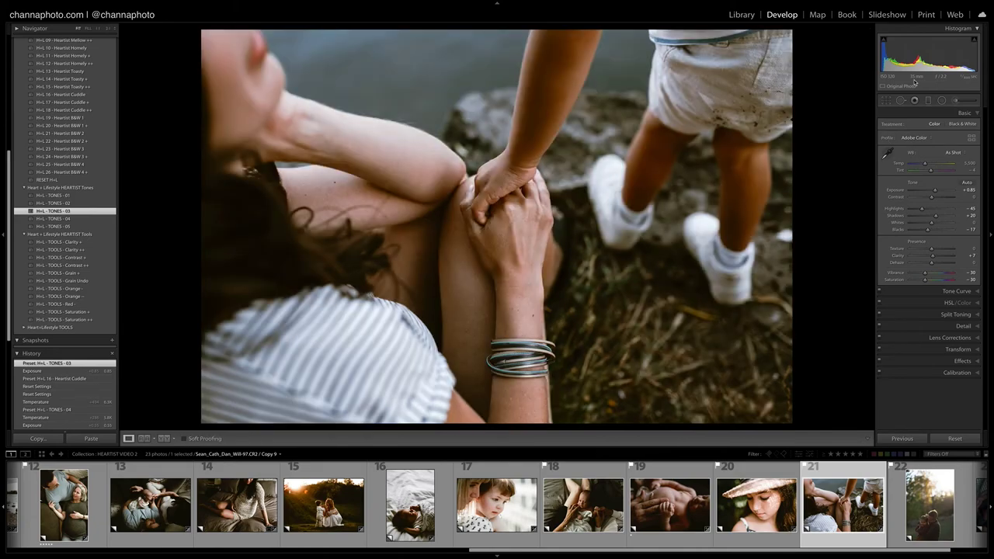
{"action": "left_click", "coordinate": [941, 528]}
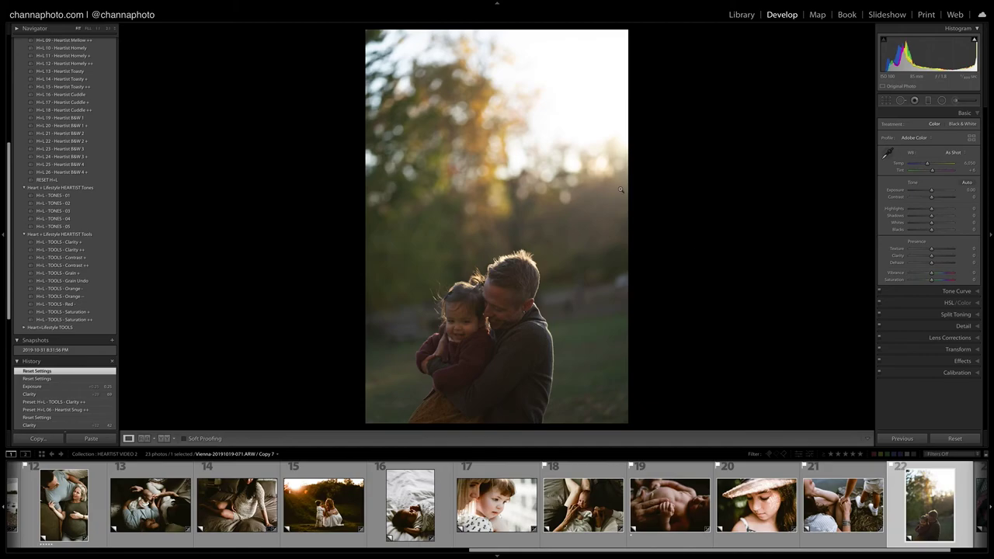
{"action": "left_click_drag", "start_coordinate": [8, 155], "coordinate": [8, 90]}
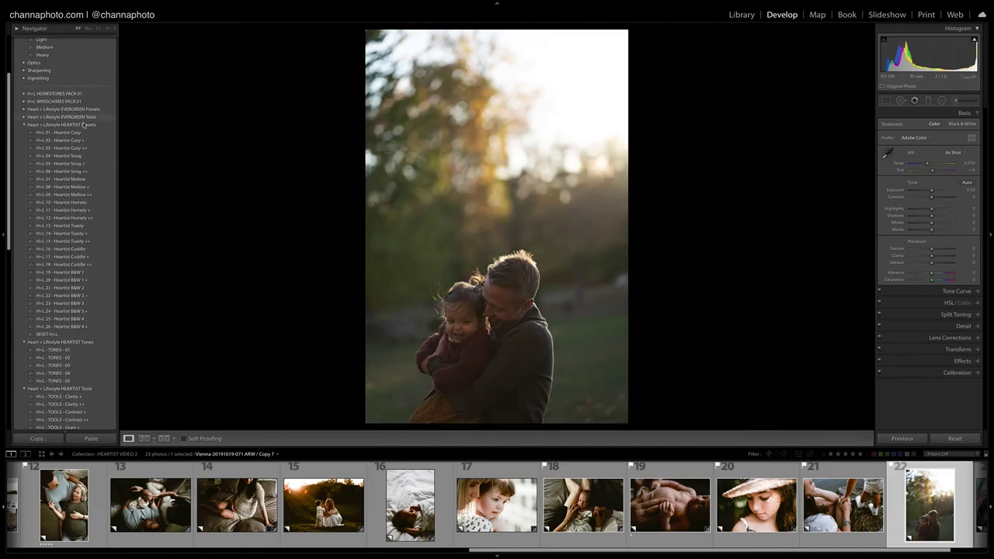
{"action": "left_click", "coordinate": [75, 164]}
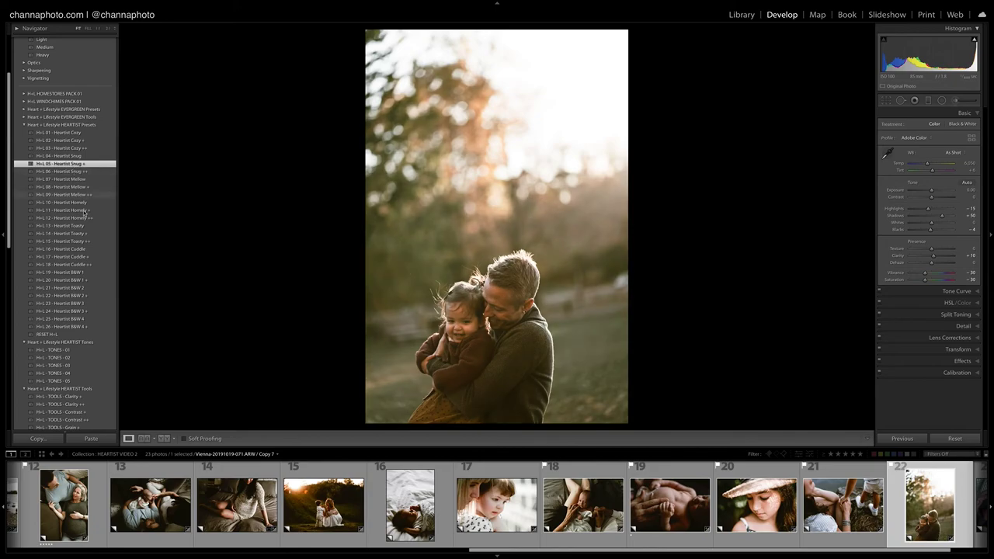
{"action": "left_click", "coordinate": [62, 396]}
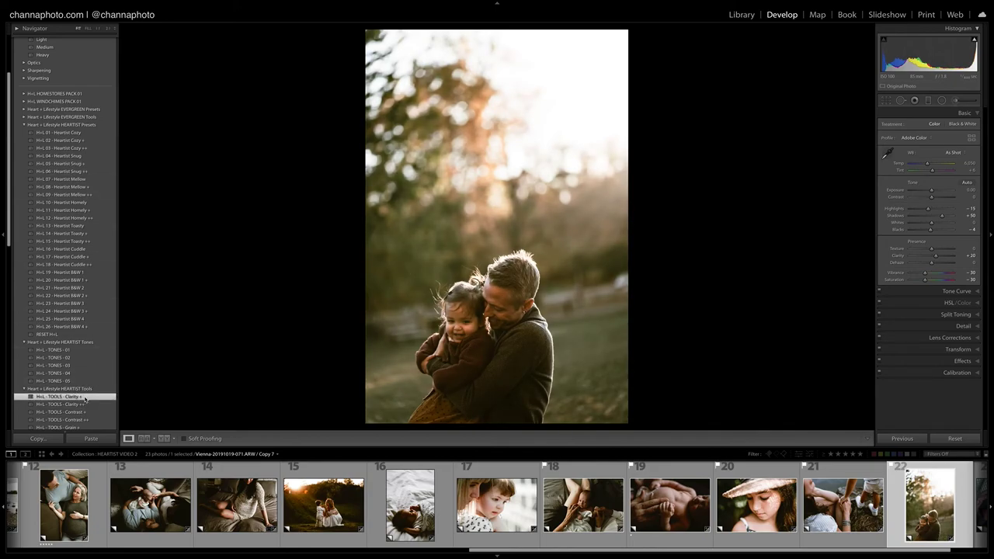
{"action": "left_click", "coordinate": [83, 406]}
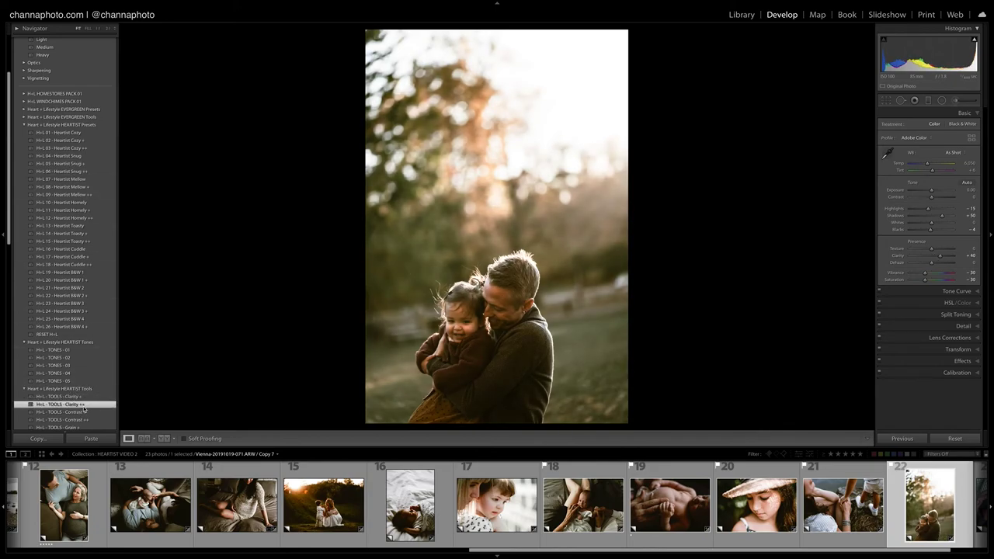
Set the photo's Exposure to +0.60, Temp to 6,745, Highlights to -30 and Clarity to +58, and compare it with the original.
{"action": "left_click_drag", "start_coordinate": [931, 193], "coordinate": [930, 167]}
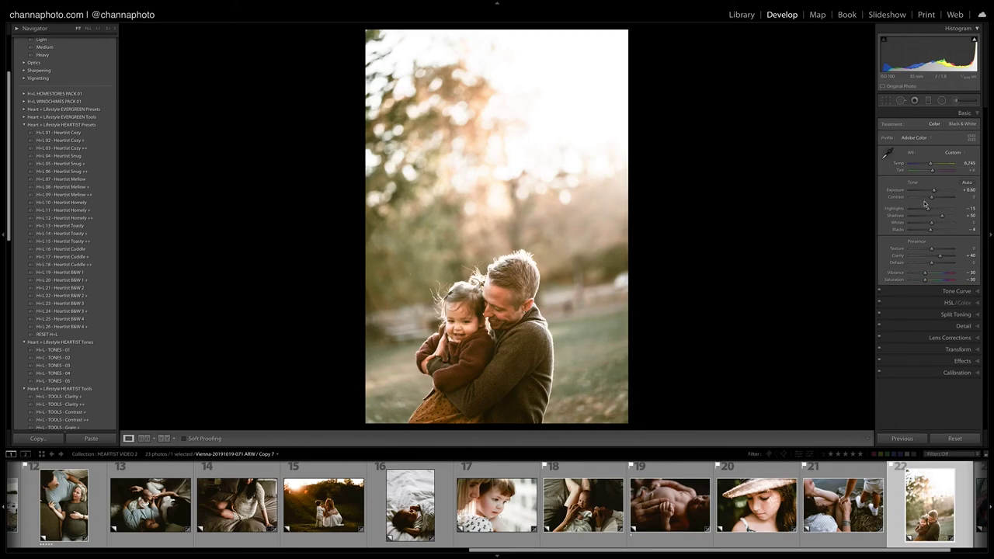
{"action": "left_click_drag", "start_coordinate": [927, 209], "coordinate": [925, 210]}
{"action": "left_click_drag", "start_coordinate": [940, 258], "coordinate": [944, 257]}
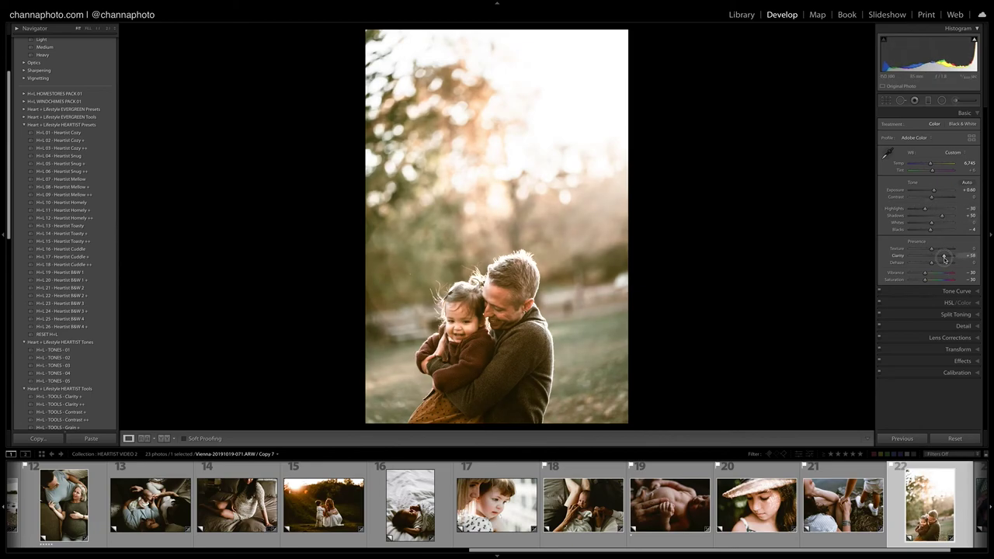
{"action": "key", "text": "backslash"}
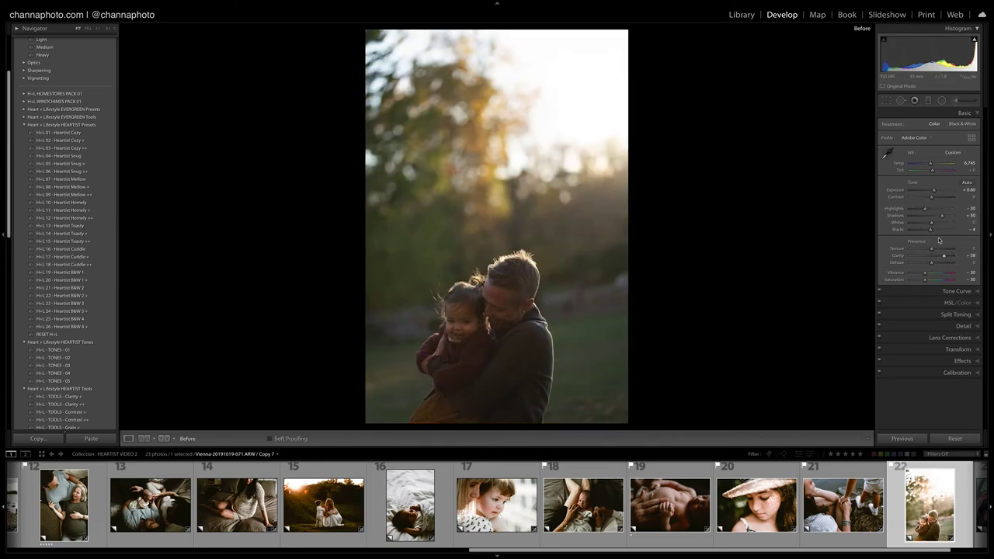
{"action": "key", "text": "backslash"}
{"action": "key", "text": "backslash"}
{"action": "key", "text": "backslash"}
Try H+L 04 - Heartist Snug on the twenty-third photo, of the newborn, and replace it with H+L 21 - Heartist B&W 2.
{"action": "key", "text": "Right"}
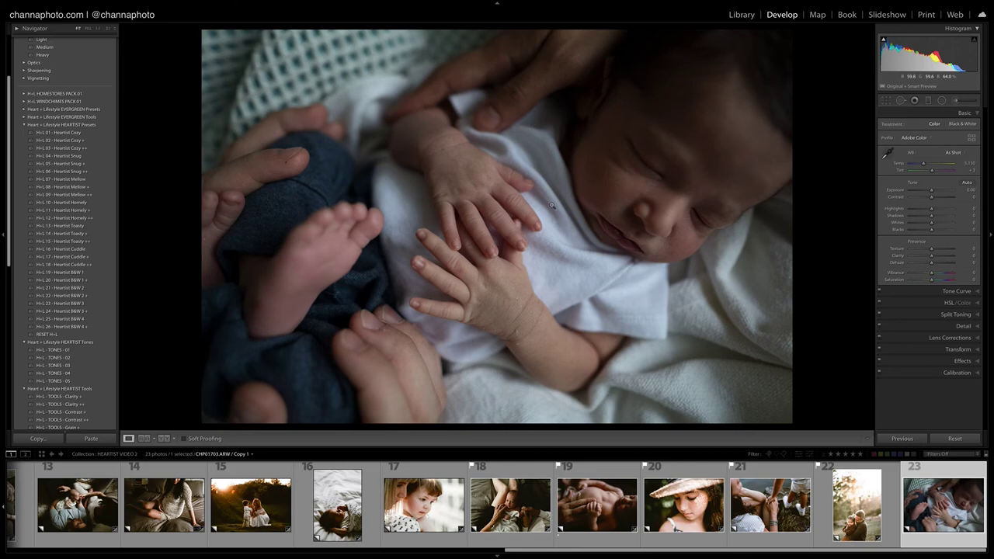
{"action": "left_click", "coordinate": [74, 157]}
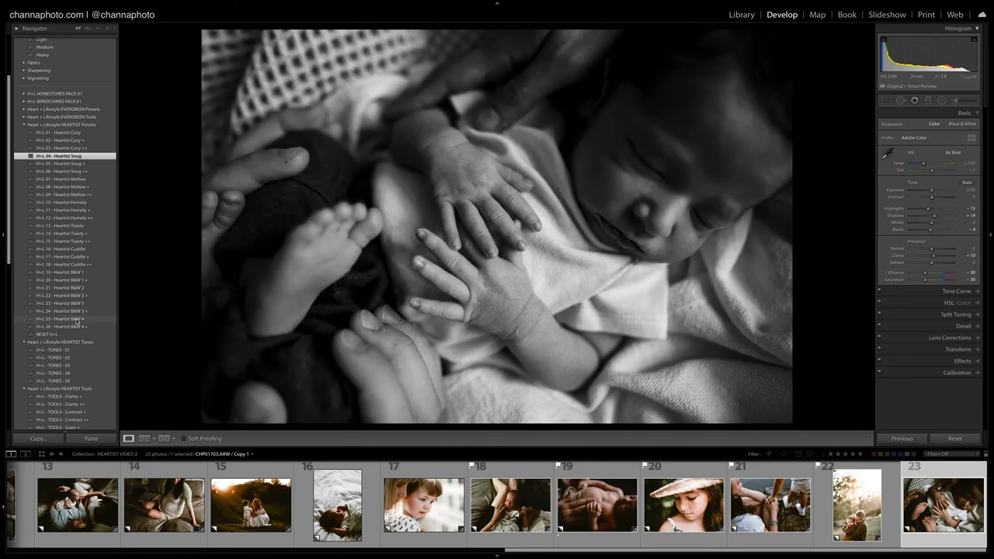
{"action": "left_click", "coordinate": [76, 288]}
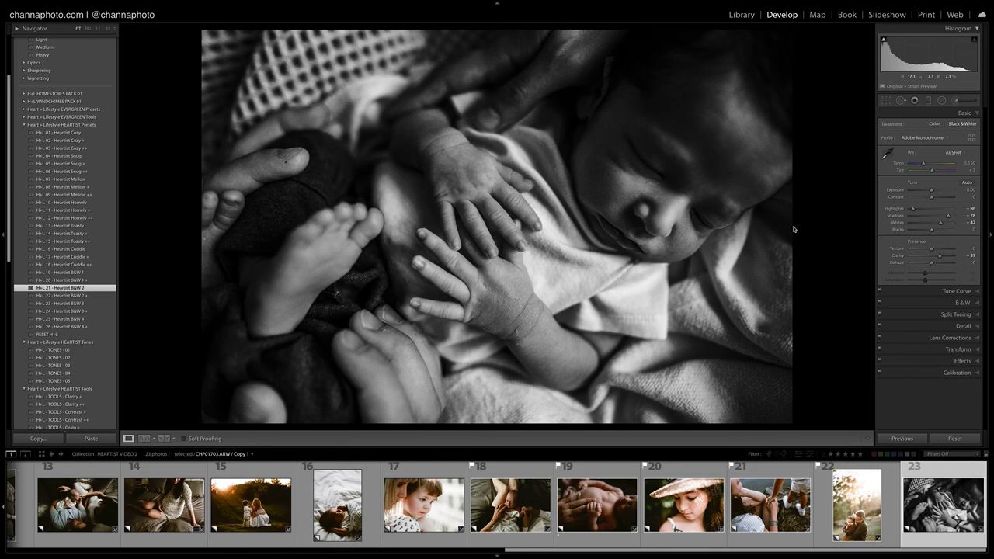
Review the whole edited collection in the Library grid with enlarged thumbnails, seven per row, cycling the cell display style.
{"action": "left_click_drag", "start_coordinate": [556, 550], "coordinate": [74, 504]}
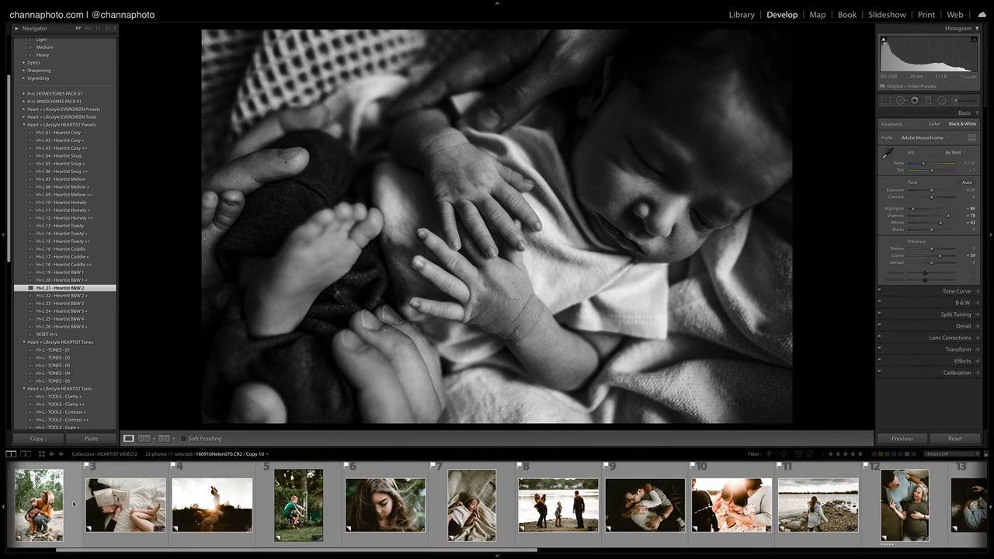
{"action": "key", "text": "g"}
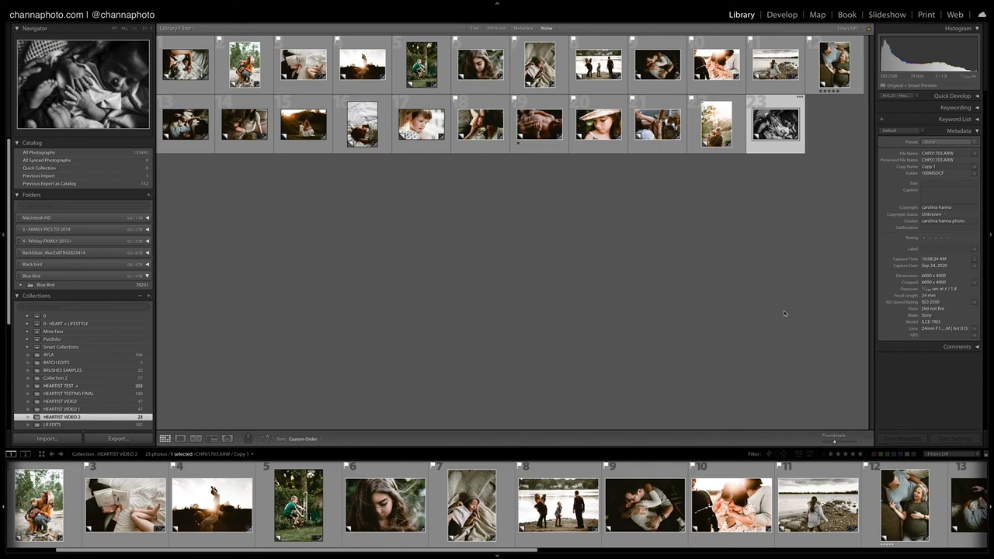
{"action": "left_click_drag", "start_coordinate": [835, 442], "coordinate": [845, 444]}
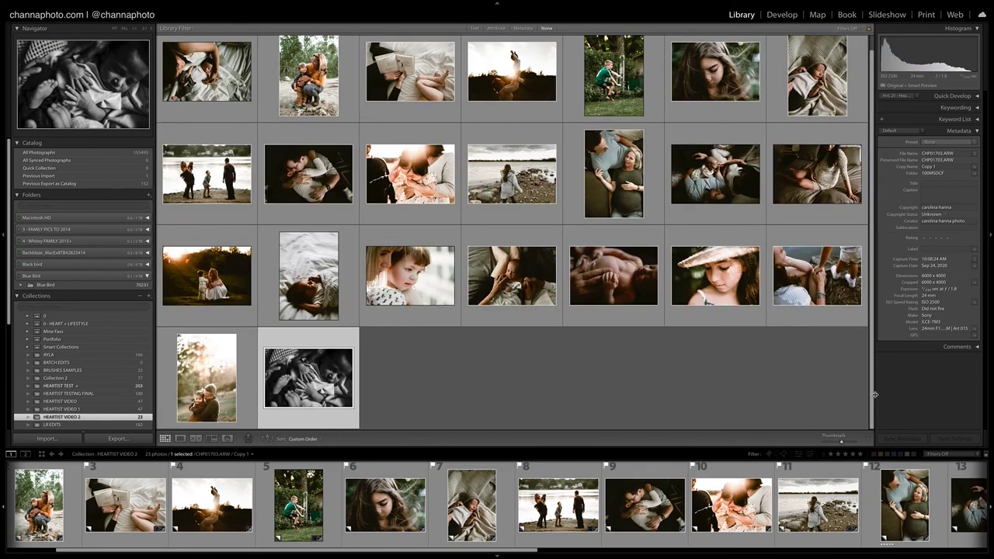
{"action": "key", "text": "j"}
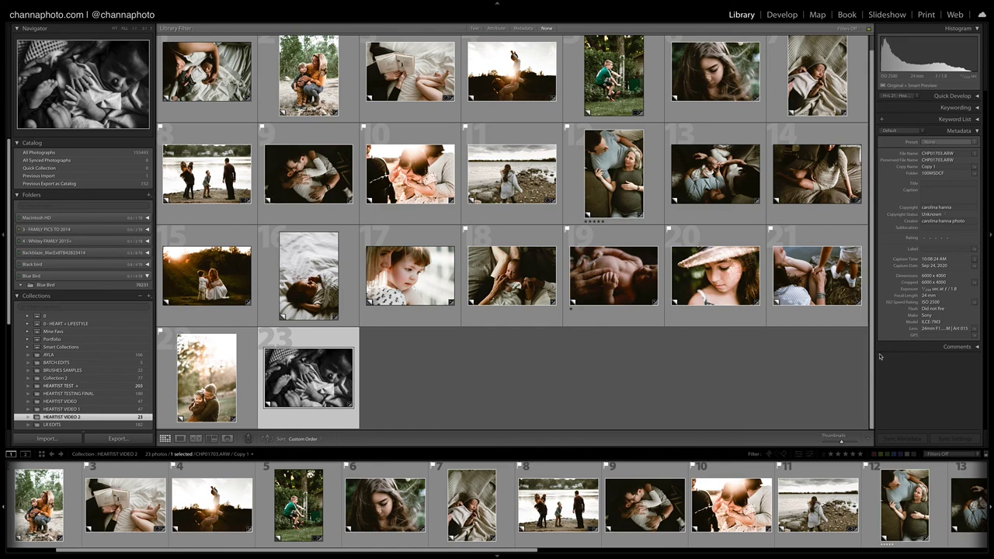
{"action": "scroll", "coordinate": [872, 350], "scroll_direction": "up", "scroll_amount": 1}
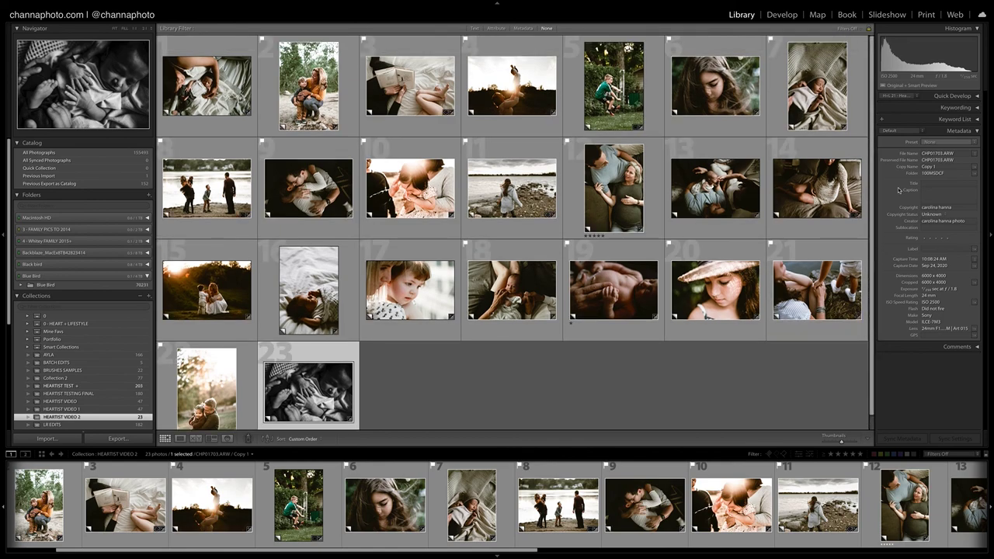